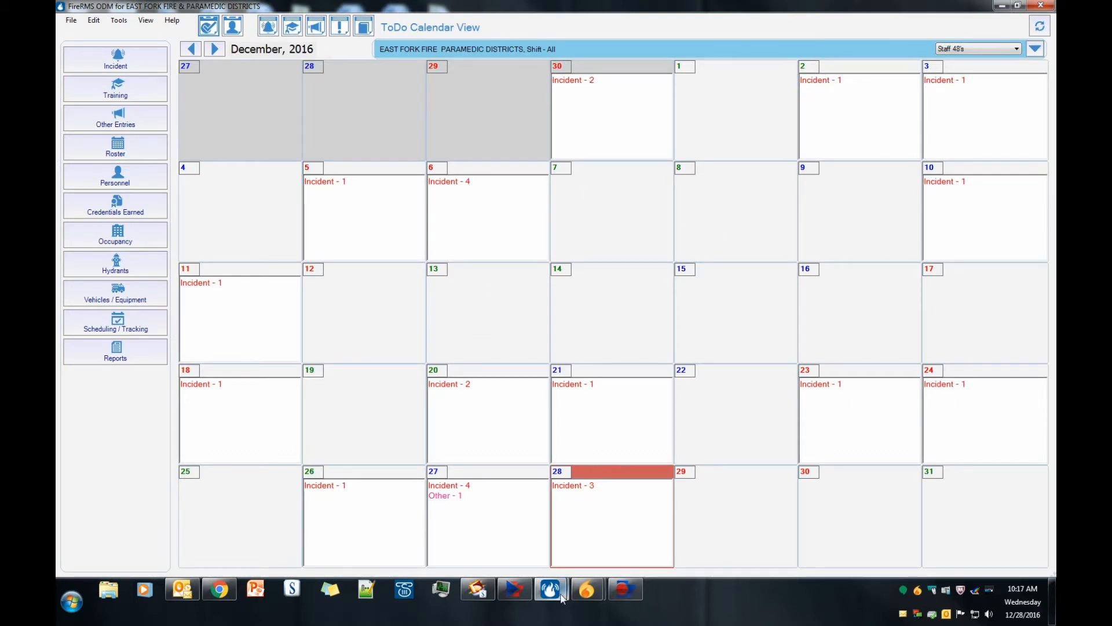
# - Switch to the older FireRMS window showing the Day Book to-do items, maximize it, and minimize it to return to the calendar
pyautogui.moveTo(561, 596)
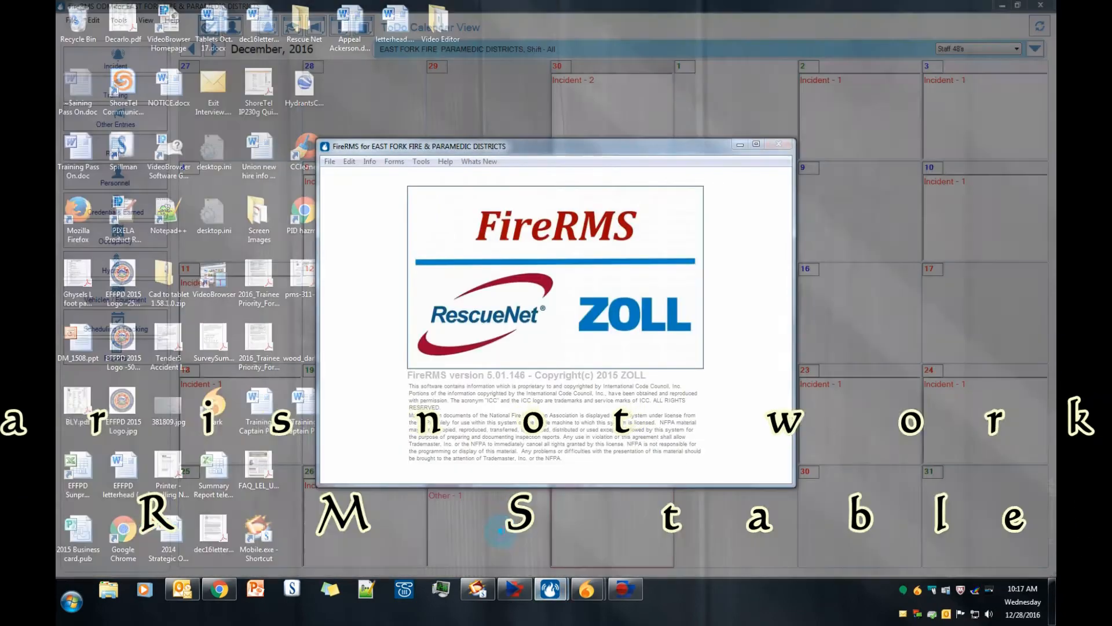
pyautogui.click(503, 537)
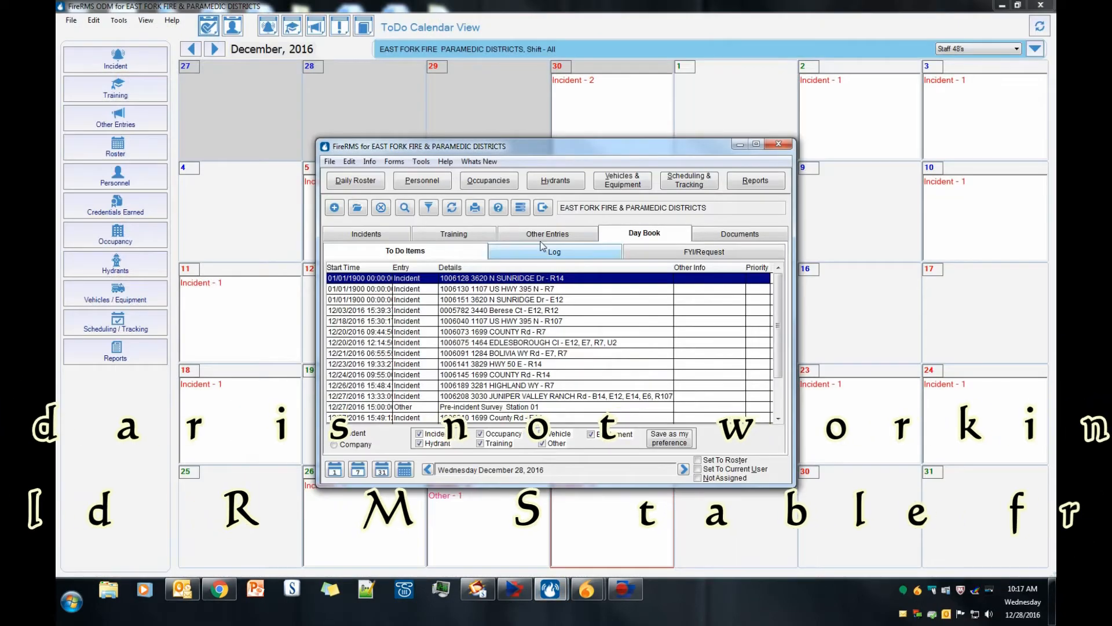
pyautogui.click(755, 144)
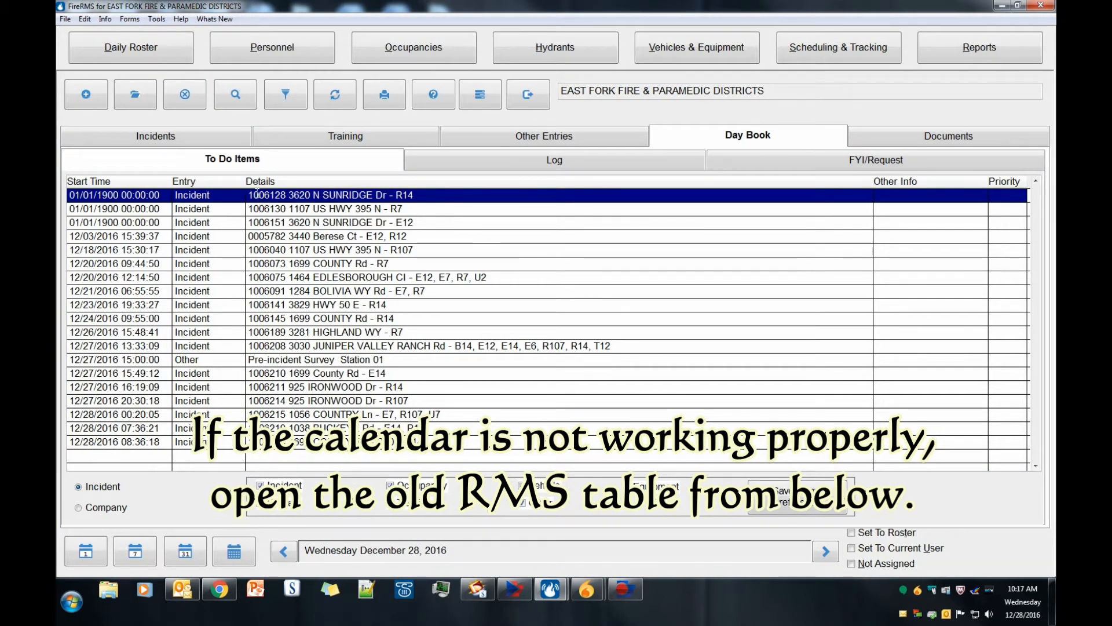
pyautogui.click(1001, 10)
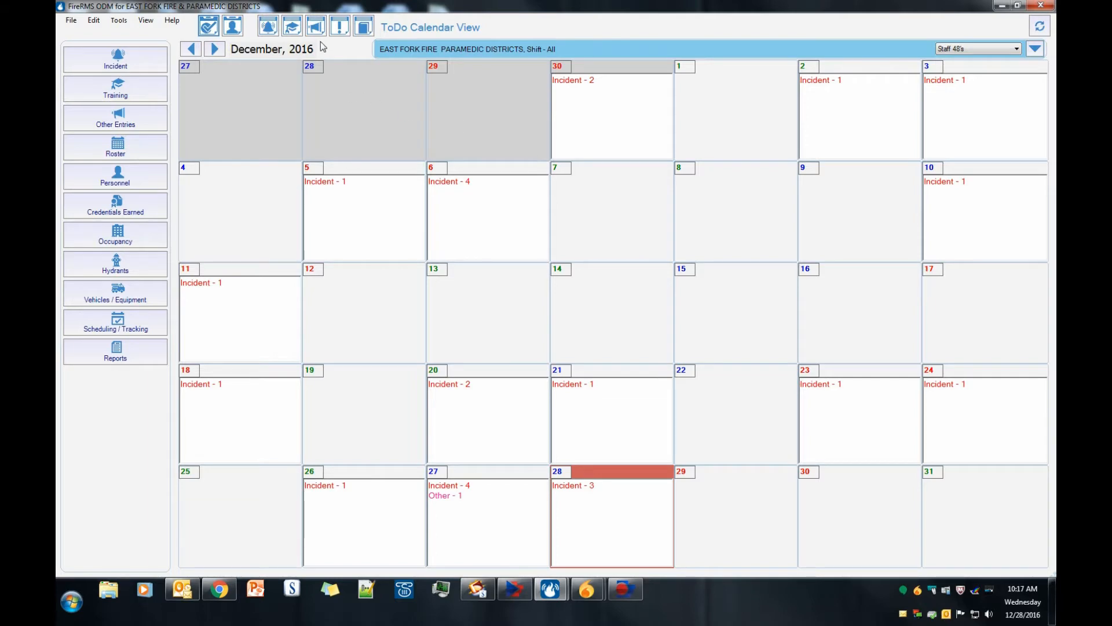
# - Switch back and forth between the older Day Book window and the ToDo Calendar View to compare their layouts
pyautogui.moveTo(539, 587)
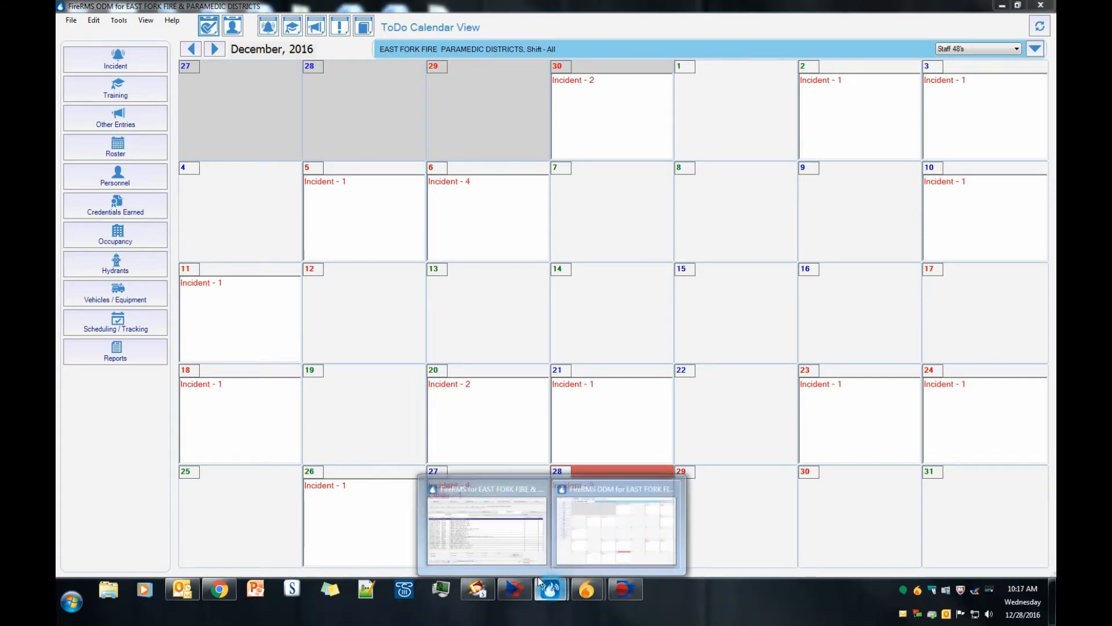
pyautogui.click(497, 536)
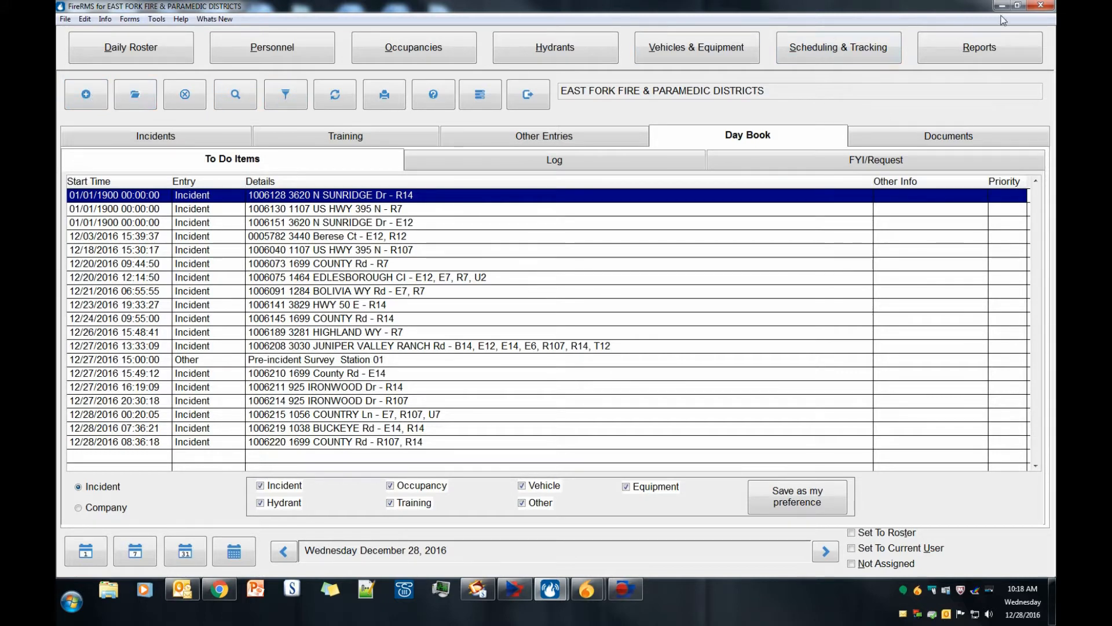
pyautogui.moveTo(554, 585)
pyautogui.click(596, 516)
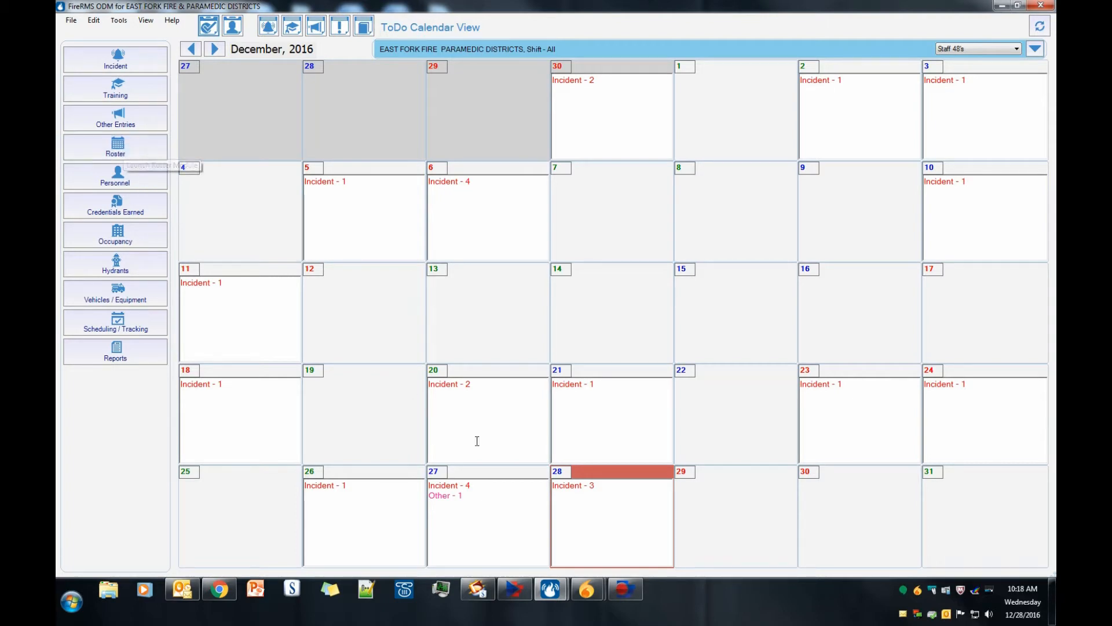
pyautogui.moveTo(552, 590)
pyautogui.click(519, 538)
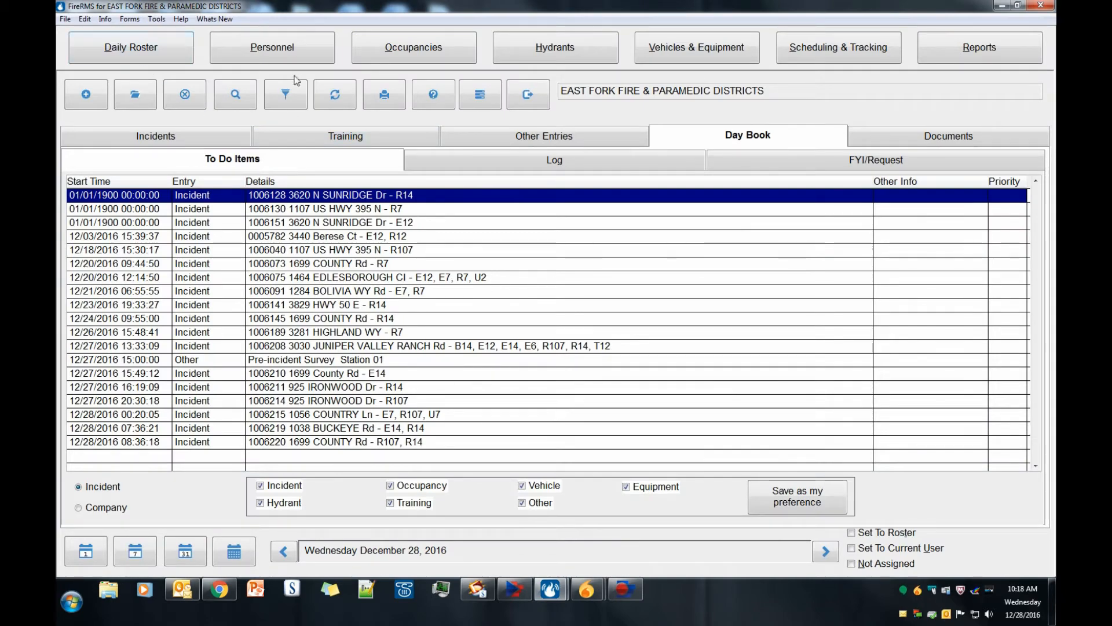
pyautogui.click(1002, 6)
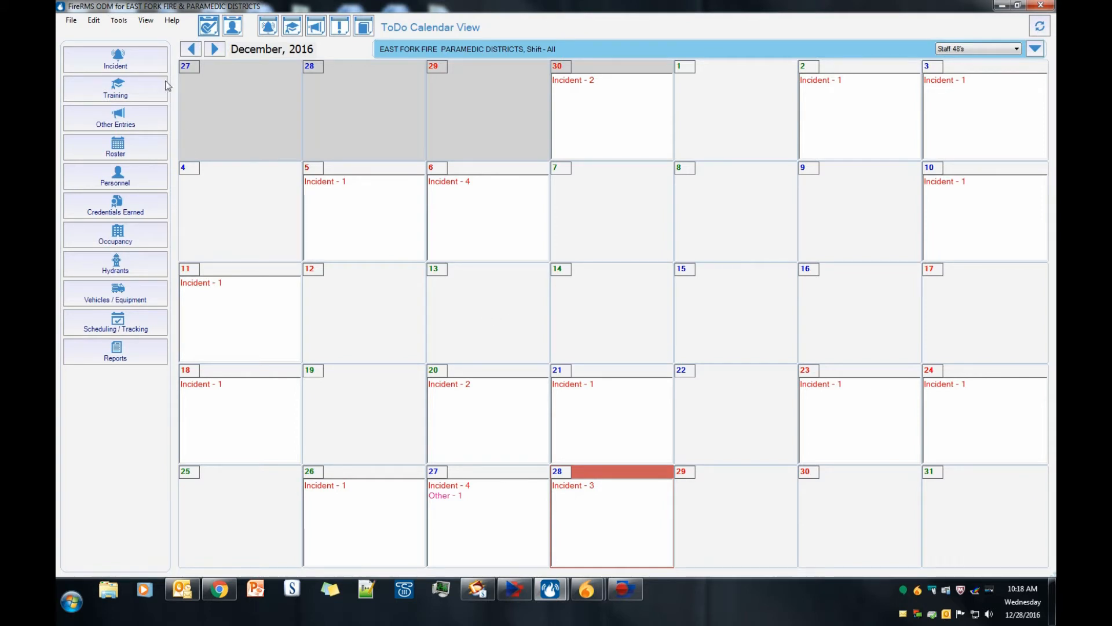
# - Sort the Incidents List by number in descending order and select the incident with the 12/28/2016 8:36 AM alarm date
pyautogui.click(143, 52)
pyautogui.click(232, 30)
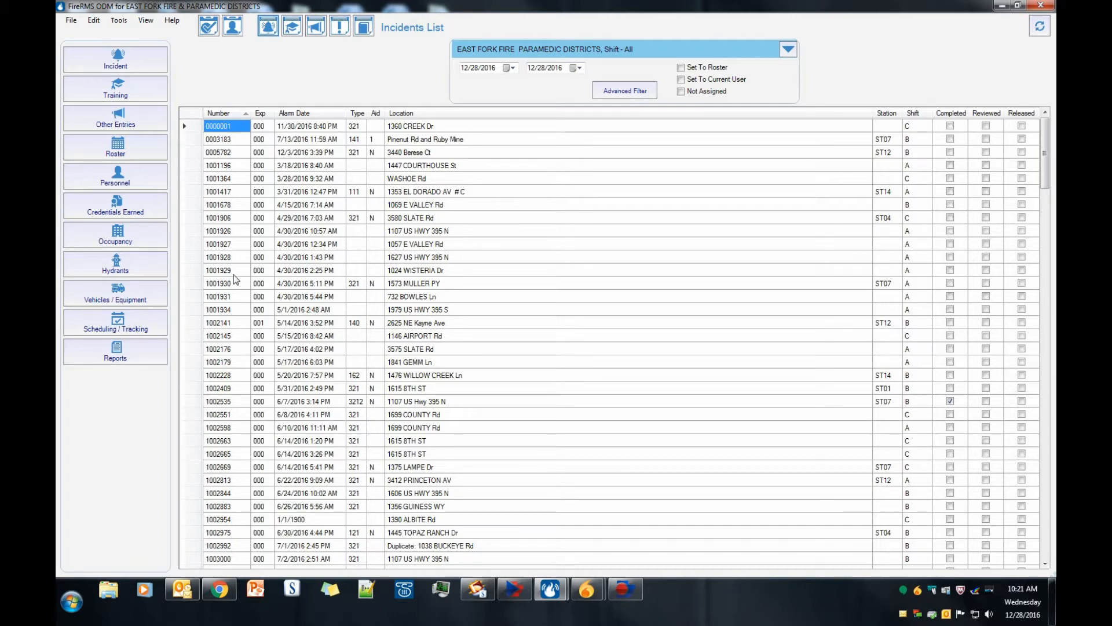
pyautogui.click(229, 114)
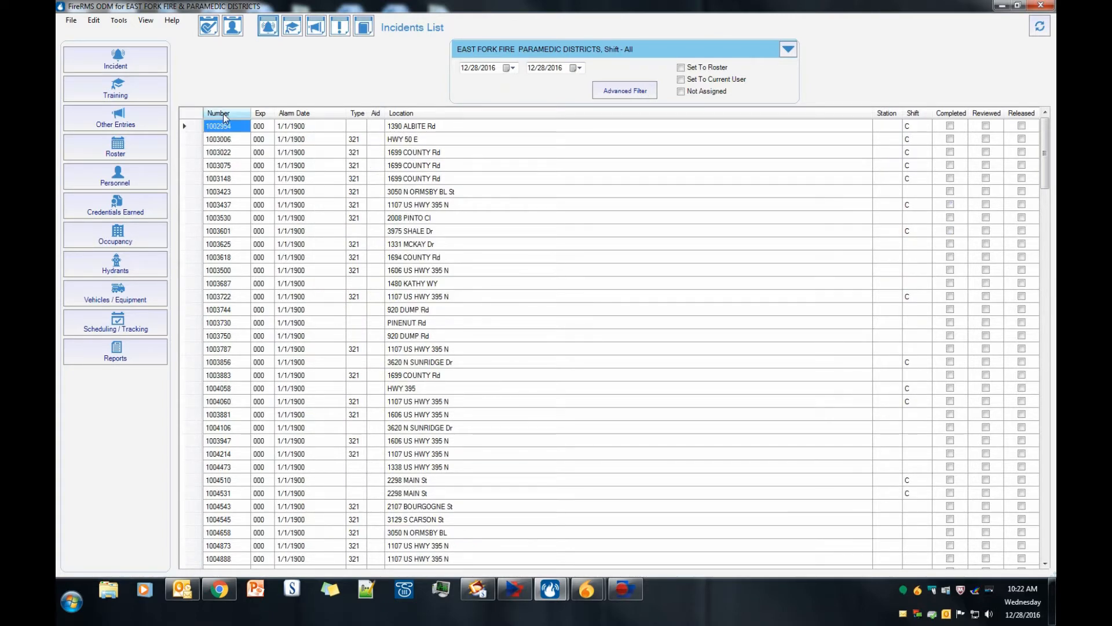
pyautogui.click(224, 114)
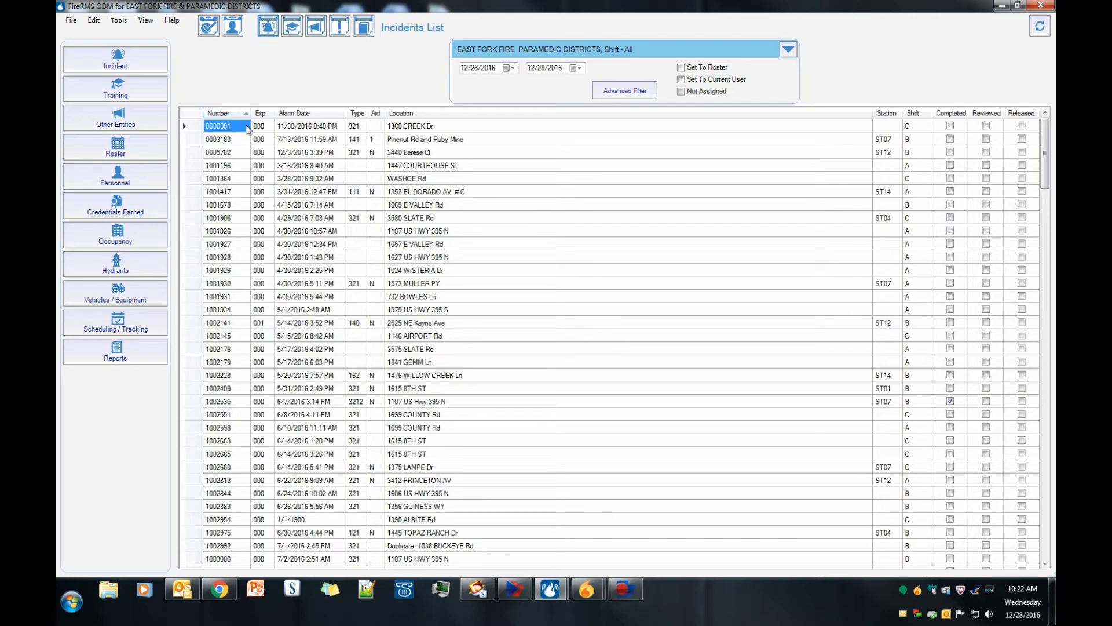
pyautogui.click(224, 112)
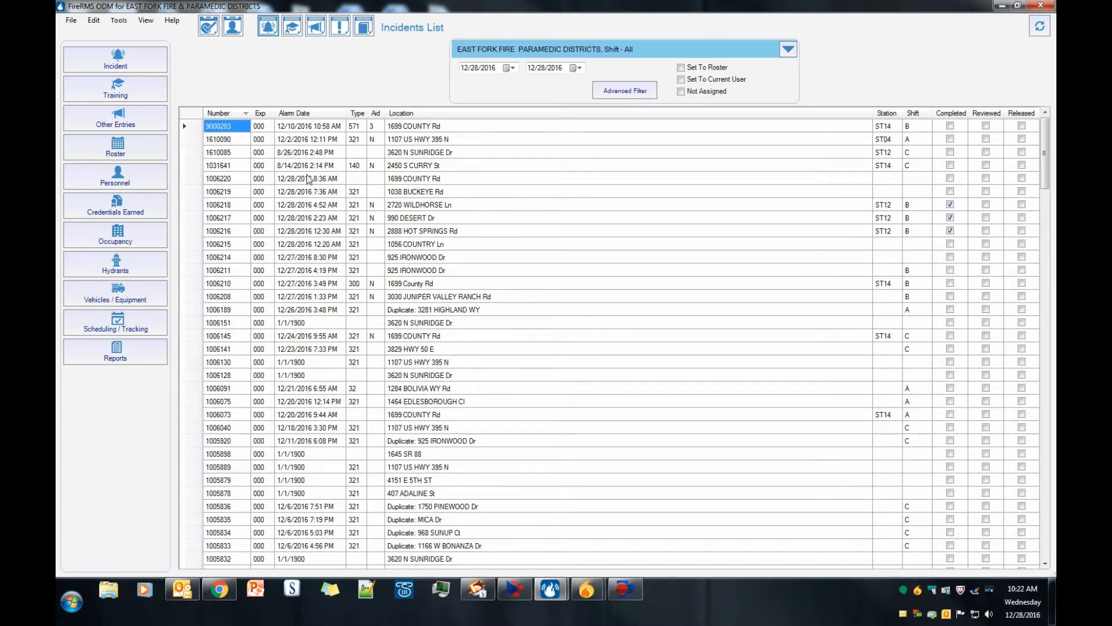
pyautogui.click(301, 179)
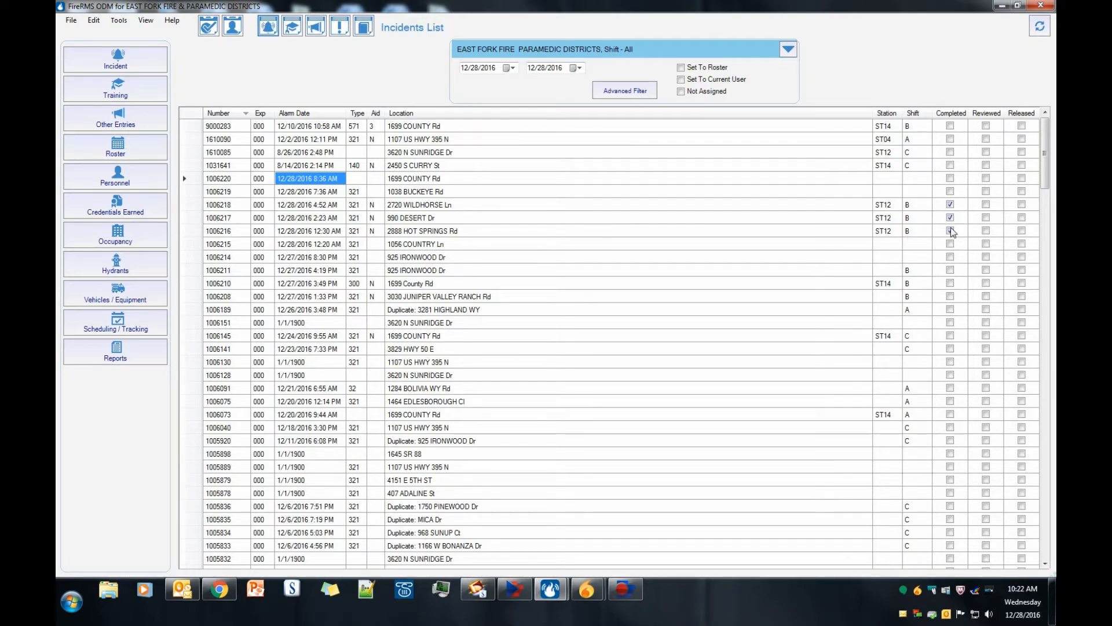
# - Set the Incidents List start date to 12/26/2016, sort by number in descending order, and review the listed incidents
pyautogui.click(510, 67)
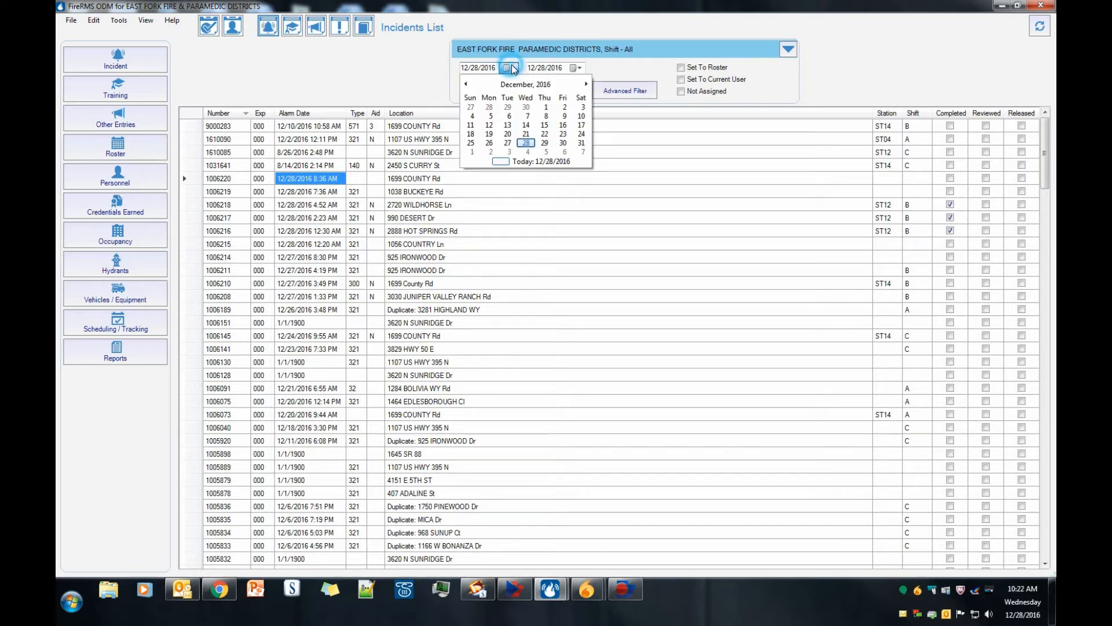
pyautogui.click(490, 144)
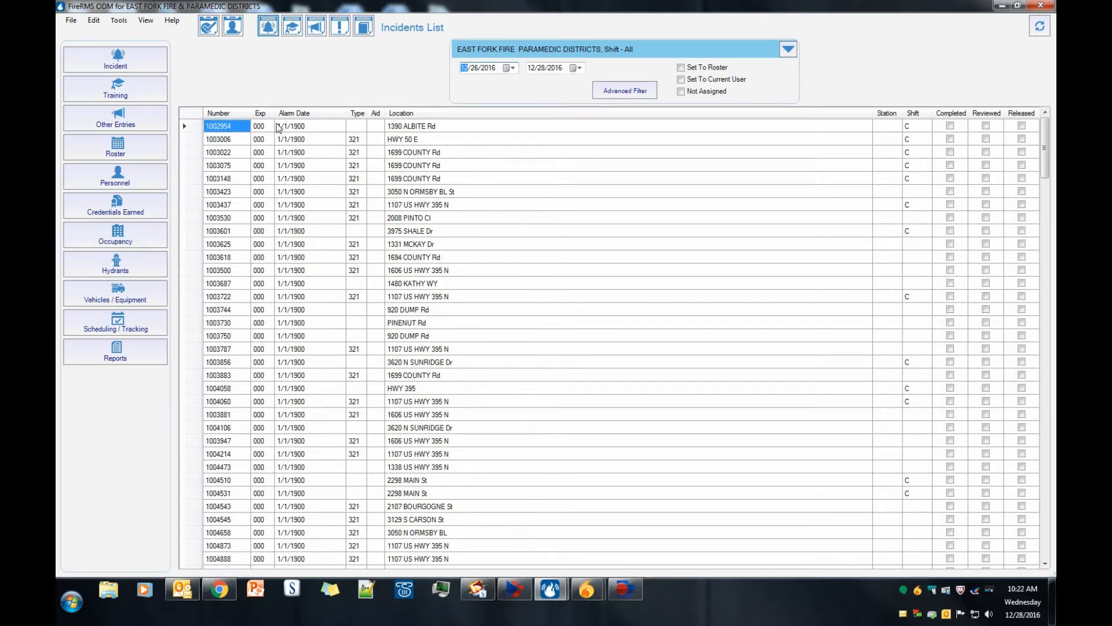
pyautogui.click(232, 114)
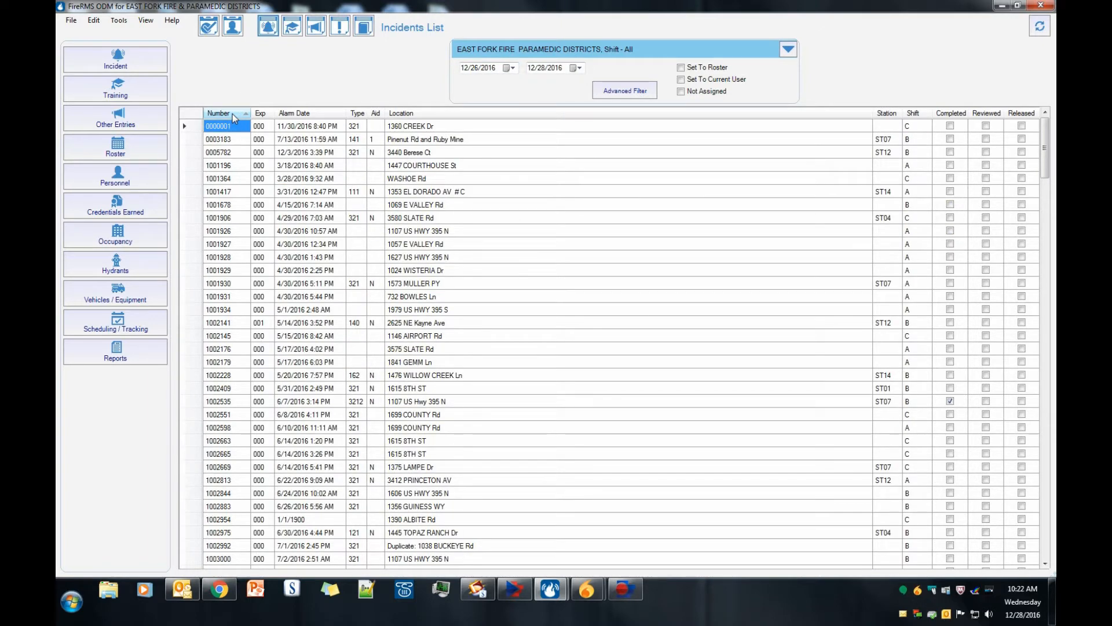
pyautogui.click(232, 114)
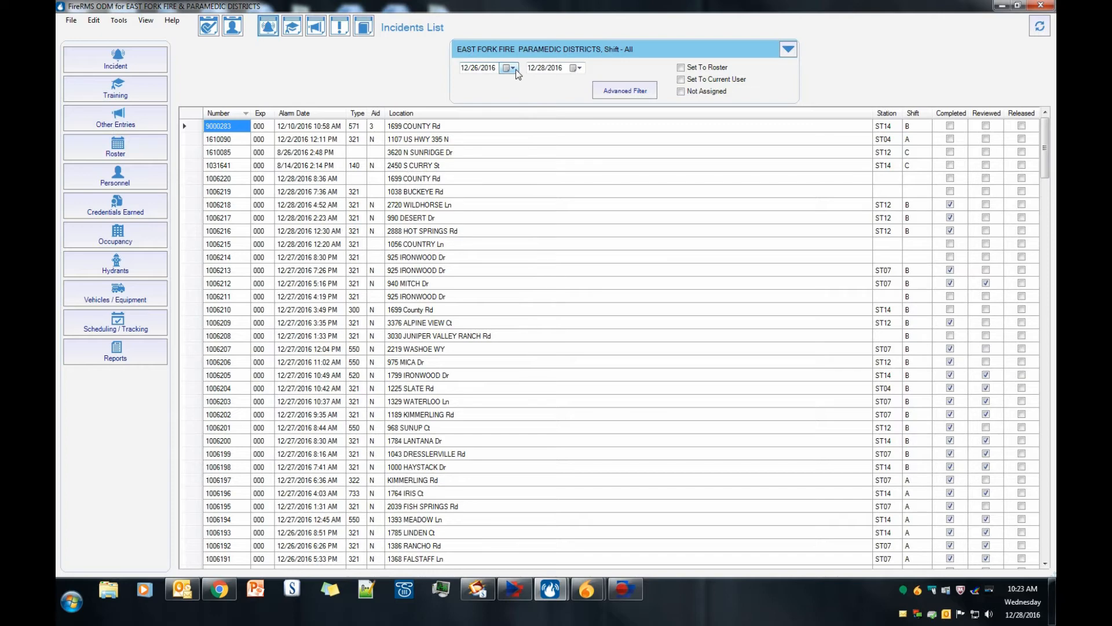
pyautogui.scroll(-11, 522, 231)
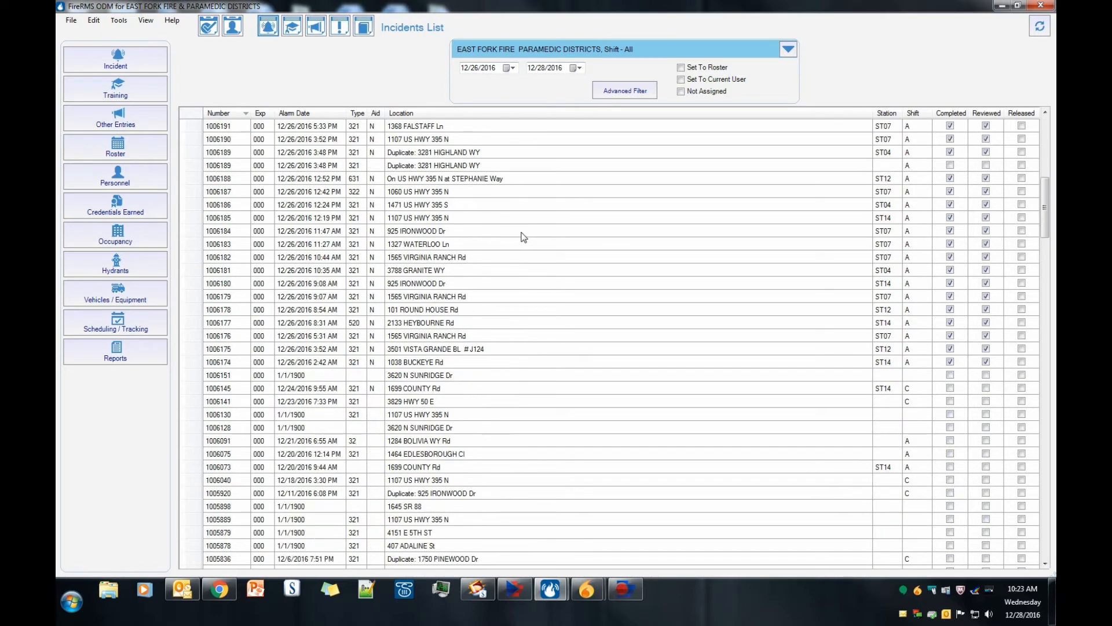
pyautogui.scroll(-4, 523, 237)
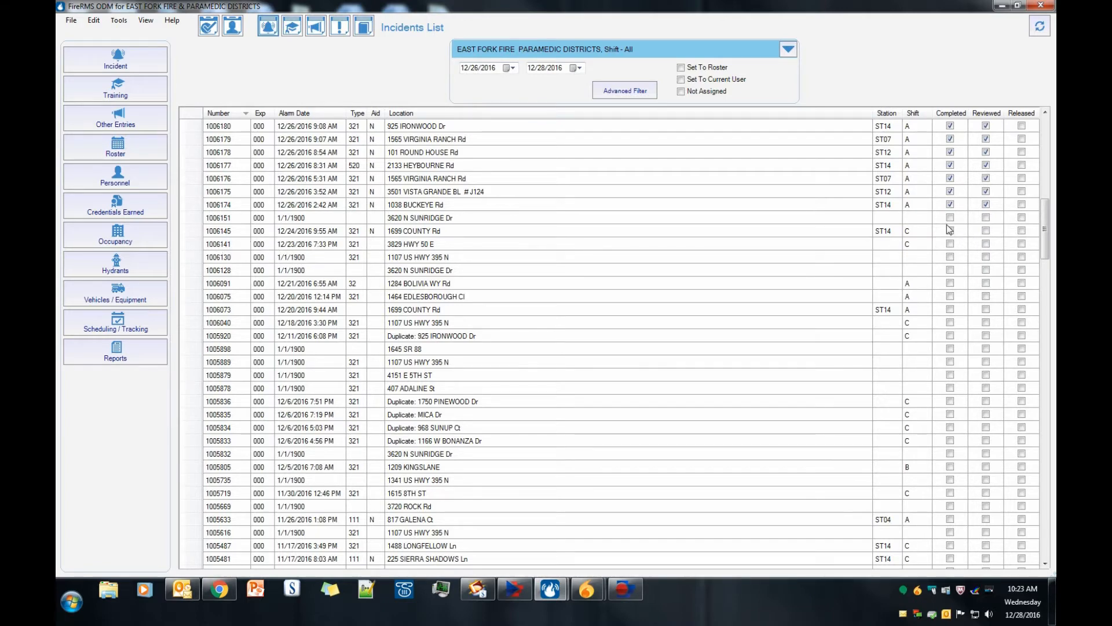
pyautogui.scroll(-5, 241, 238)
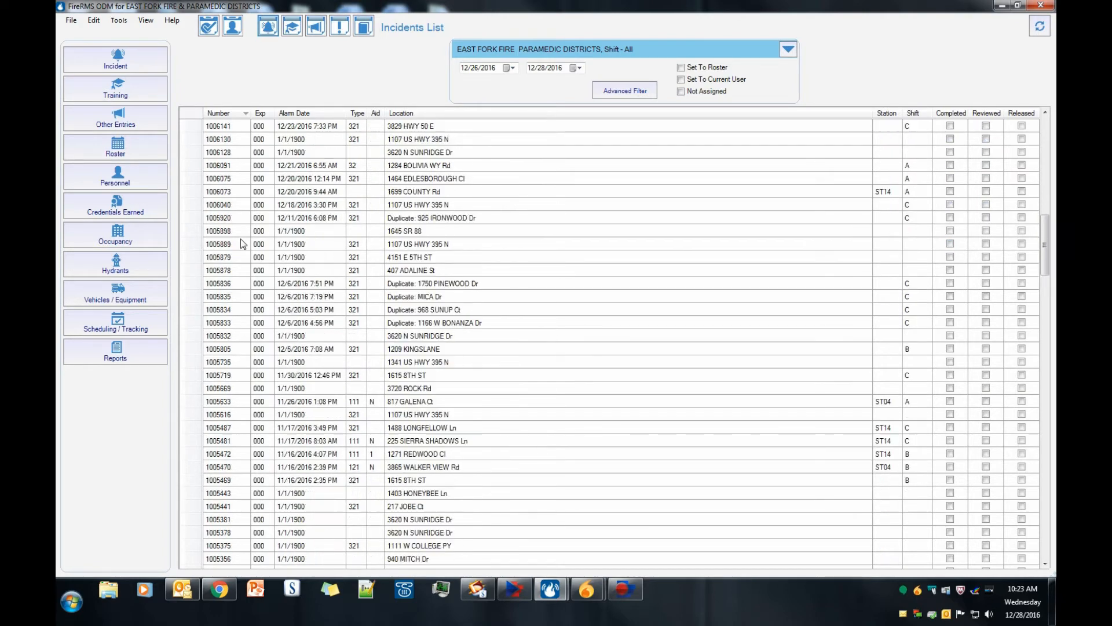
pyautogui.scroll(-6, 276, 304)
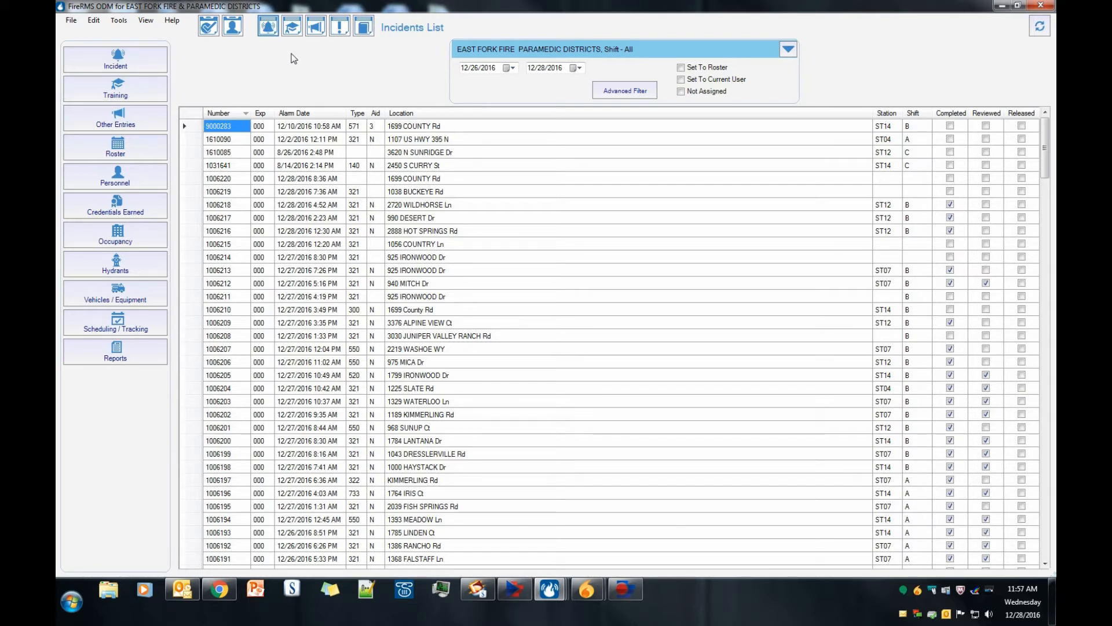
# - Expand the advanced incident filter and explore its incident type, completion status and shift options, keeping each on All
pyautogui.click(609, 91)
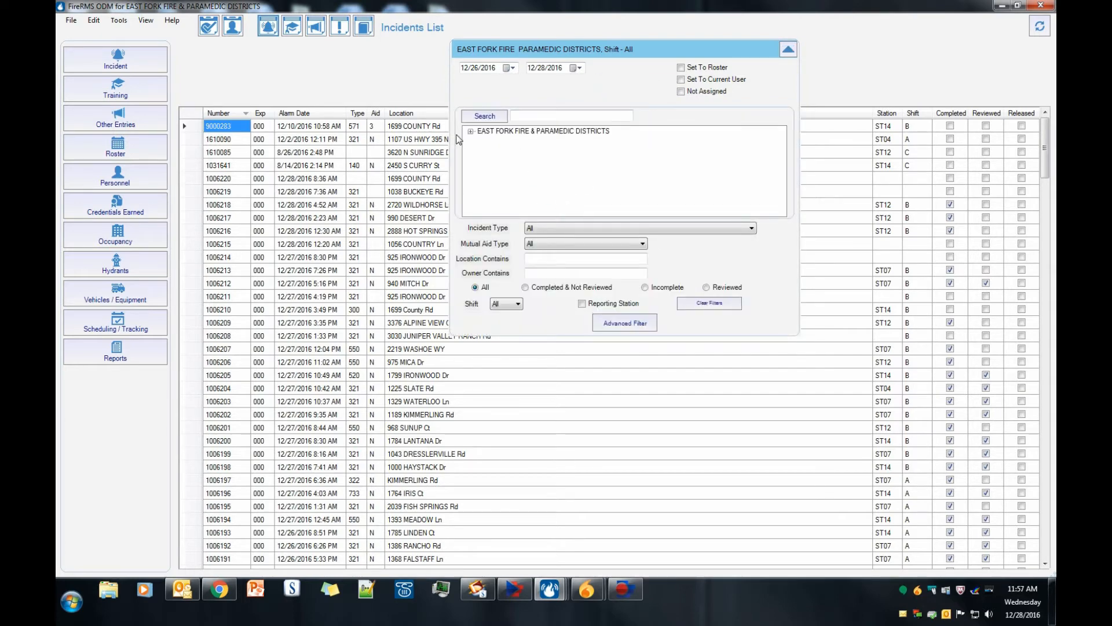
pyautogui.click(555, 232)
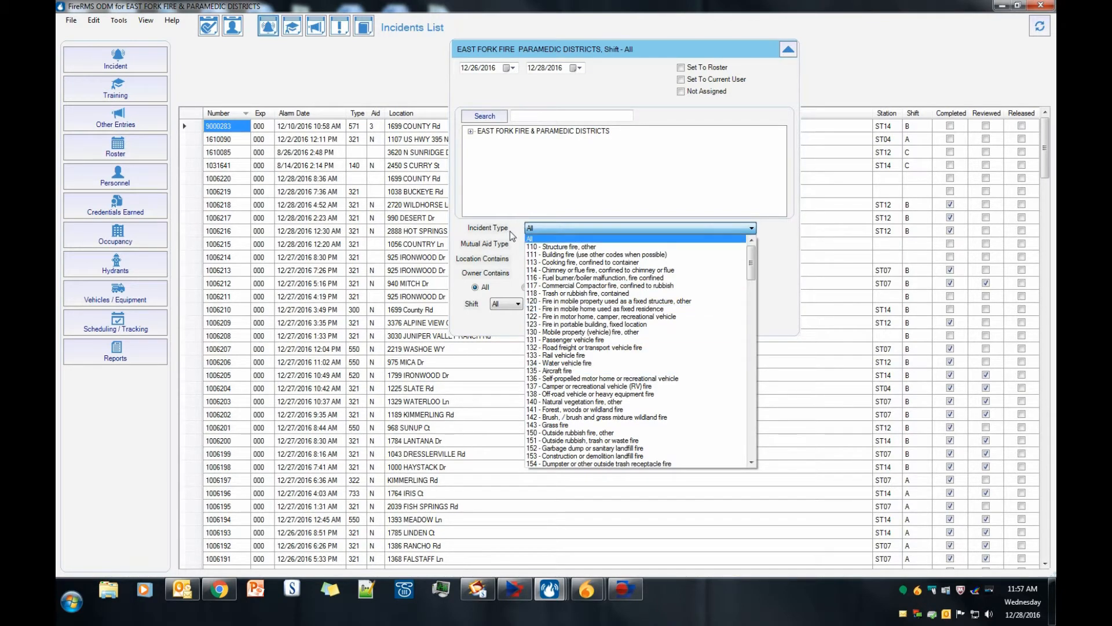
pyautogui.click(533, 232)
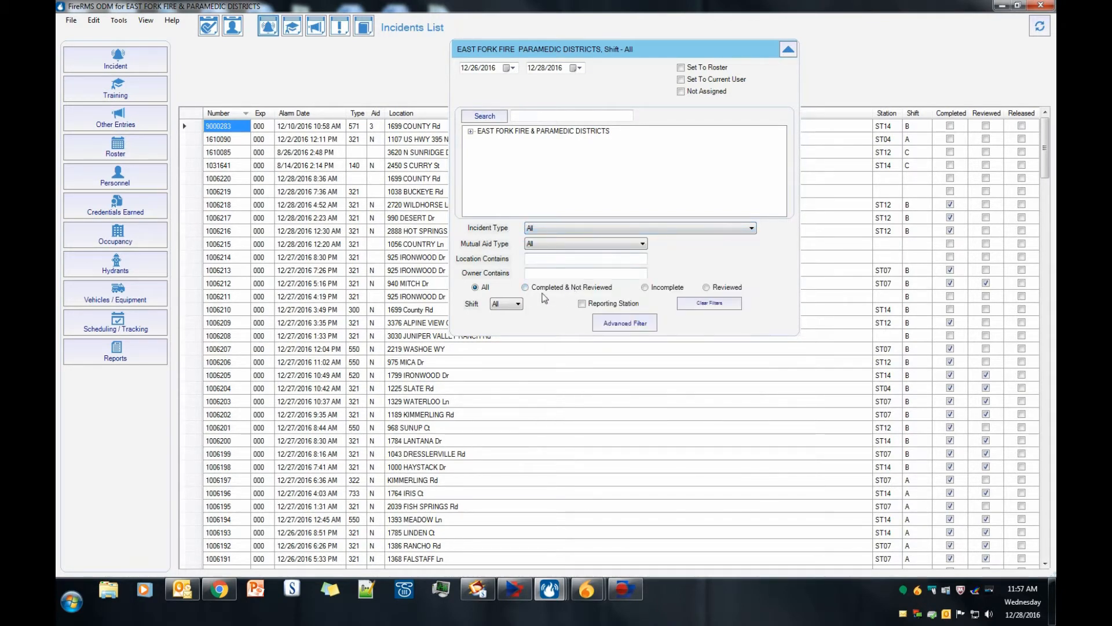
pyautogui.click(656, 288)
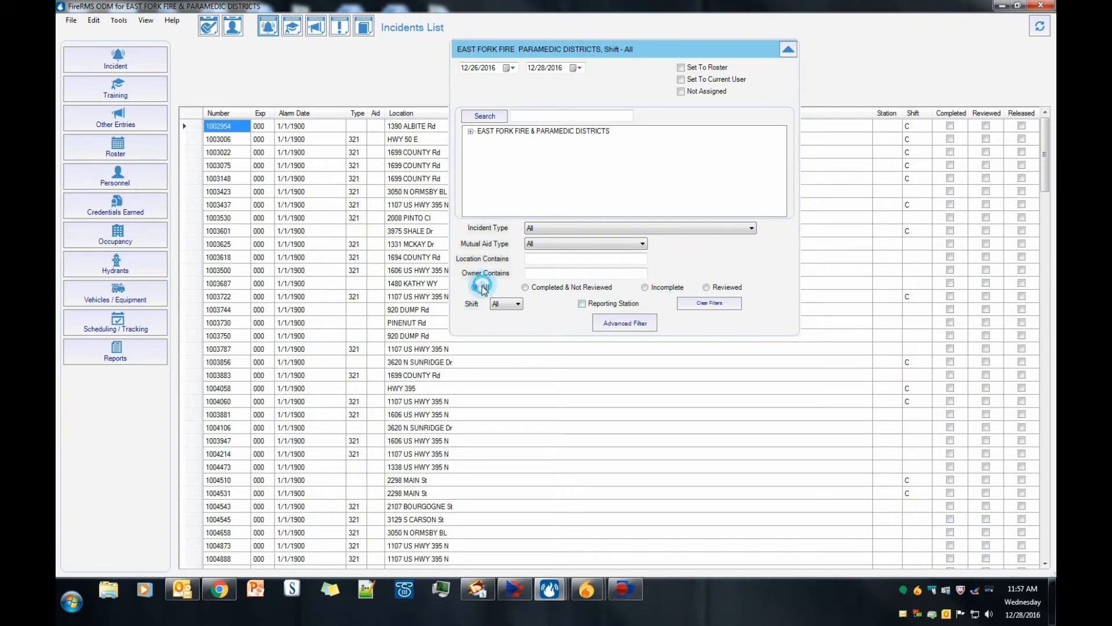
pyautogui.click(475, 288)
pyautogui.click(508, 305)
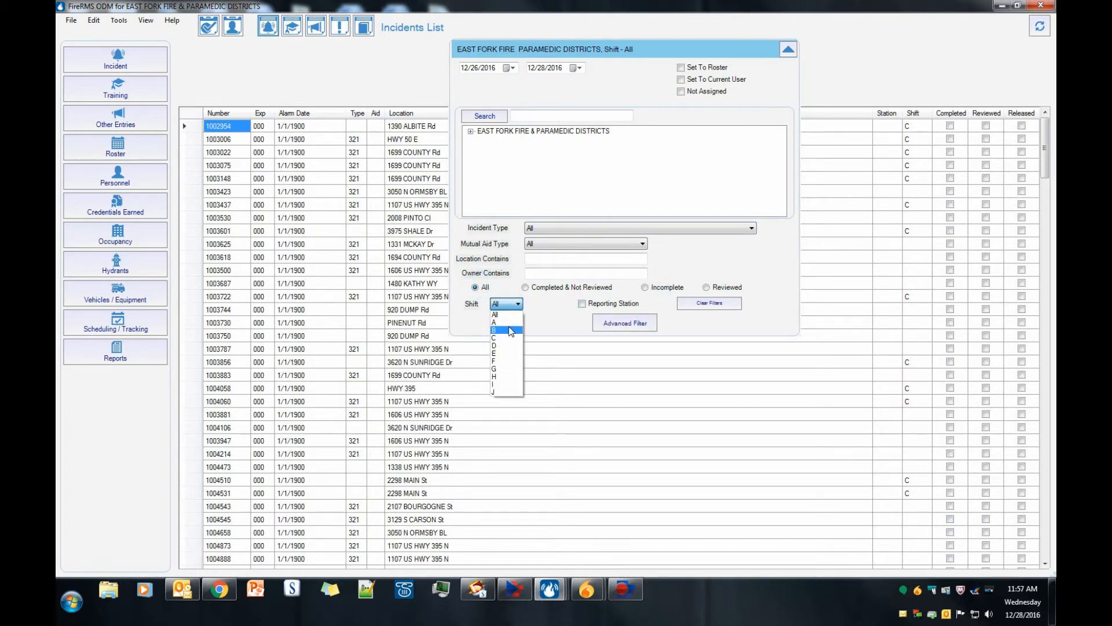
# - Filter the incidents to Station 04 under Operations, Suppressions/EMS, and collapse the filter options
pyautogui.click(472, 133)
pyautogui.click(472, 132)
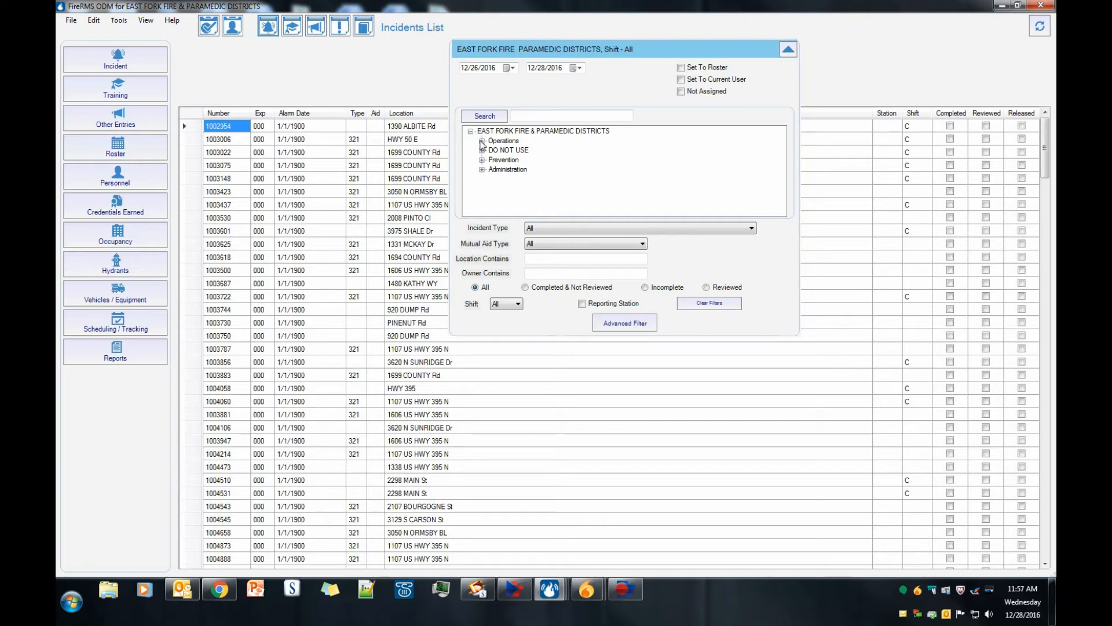
pyautogui.click(481, 140)
pyautogui.click(493, 151)
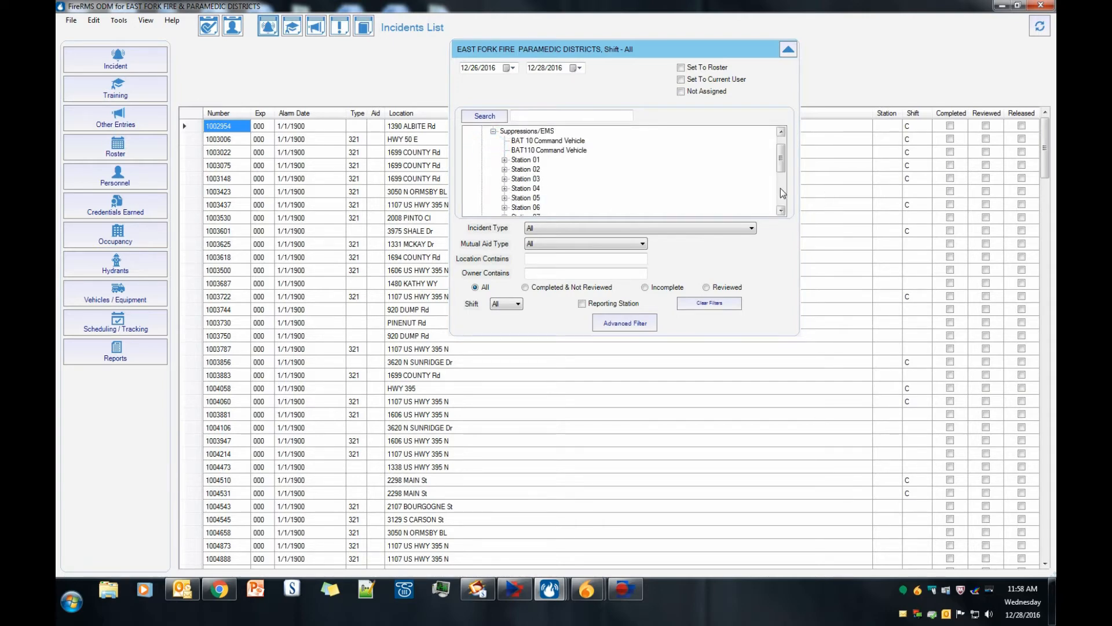
pyautogui.click(526, 189)
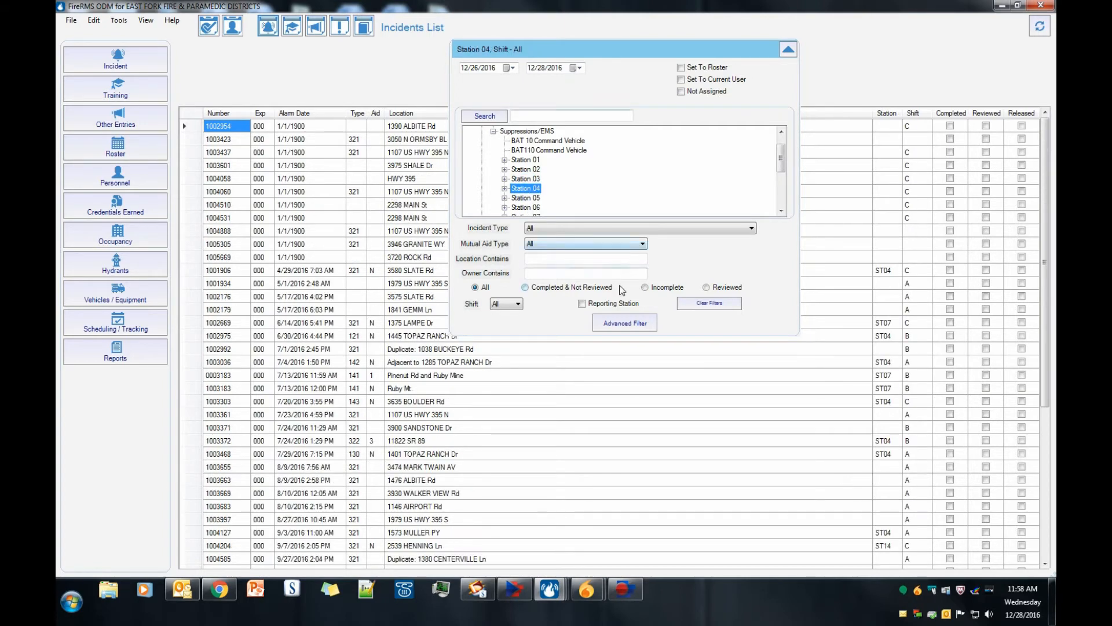
pyautogui.click(788, 51)
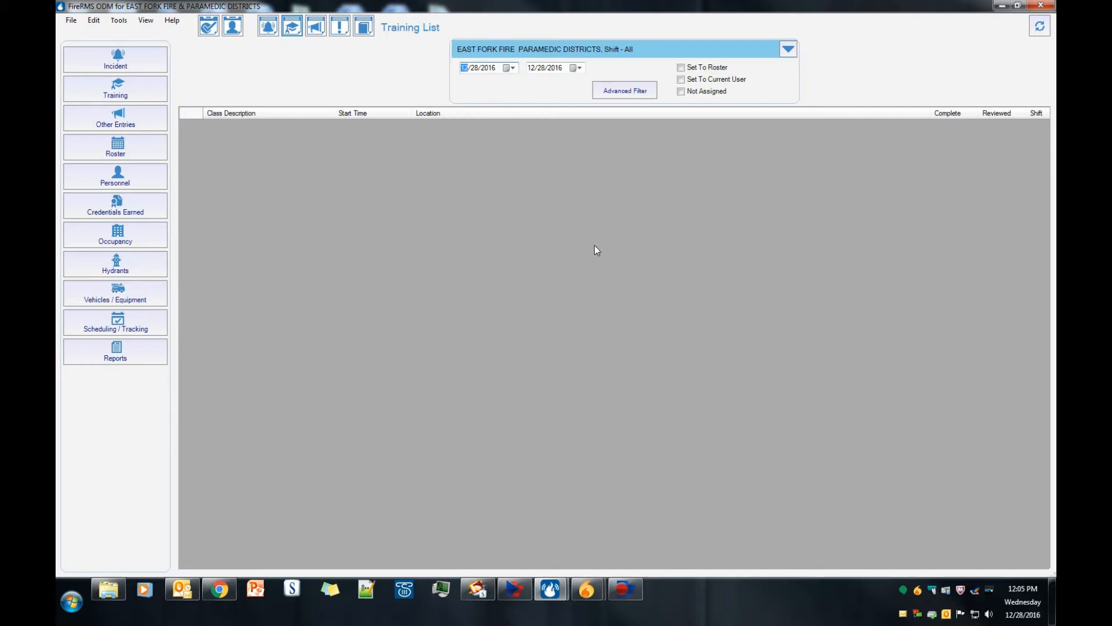
# - Set the Training List start date to 12/1/2016 and look through the listed classes
pyautogui.click(507, 68)
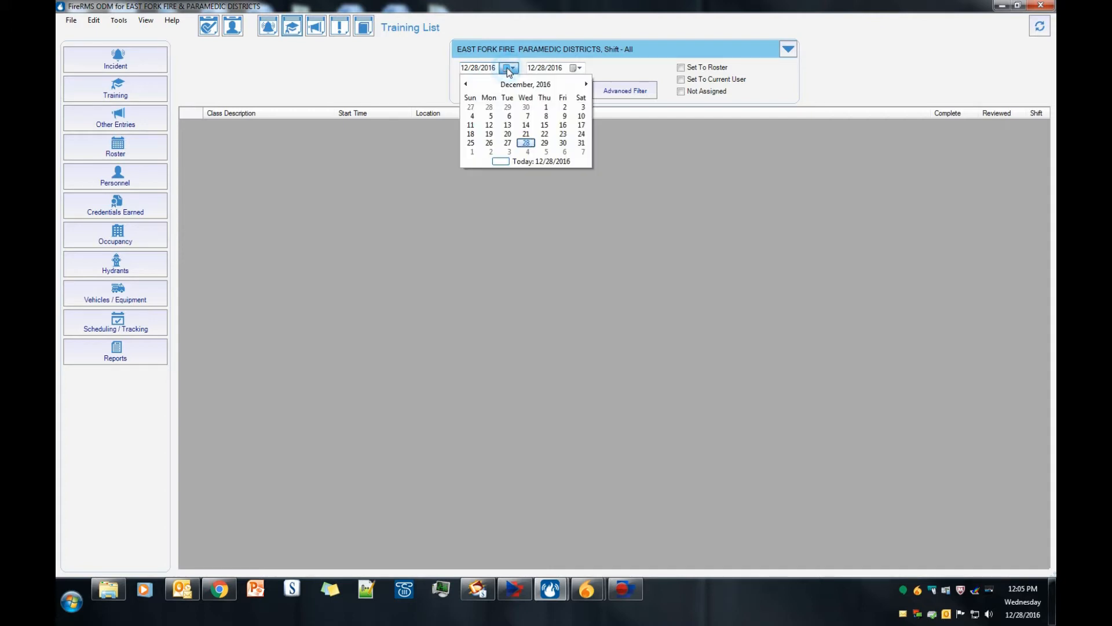
pyautogui.click(544, 108)
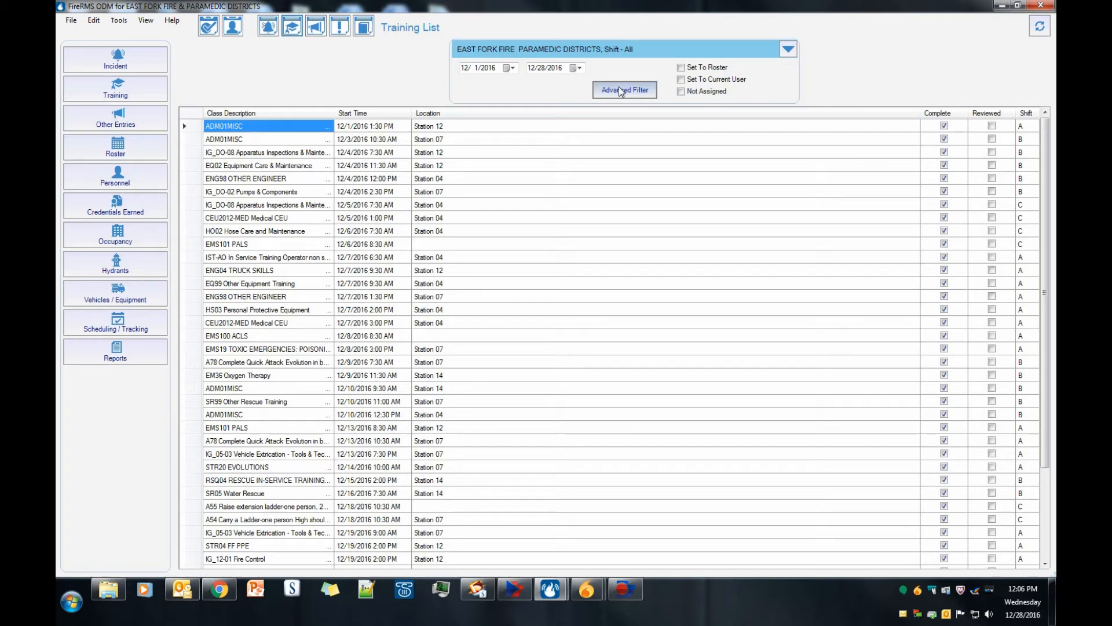
pyautogui.moveTo(1048, 154); pyautogui.dragTo(1046, 126)
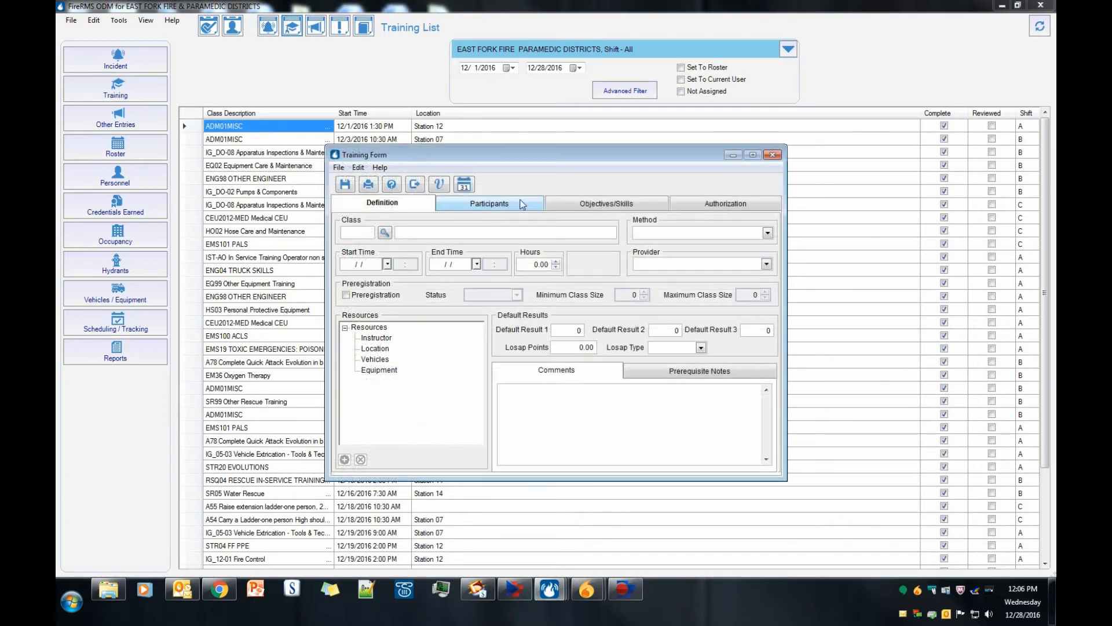
# - Assign the ADM1.03 Computer Usage class from the ADM-Administration category of the training catalog to the training form
pyautogui.click(381, 230)
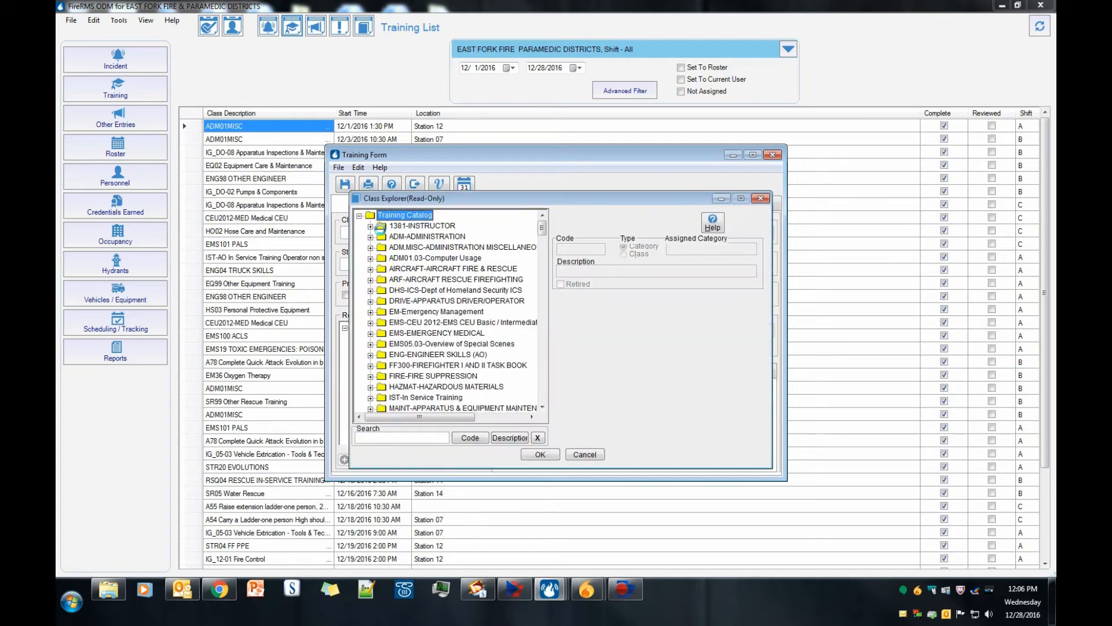
pyautogui.moveTo(541, 228); pyautogui.dragTo(544, 219)
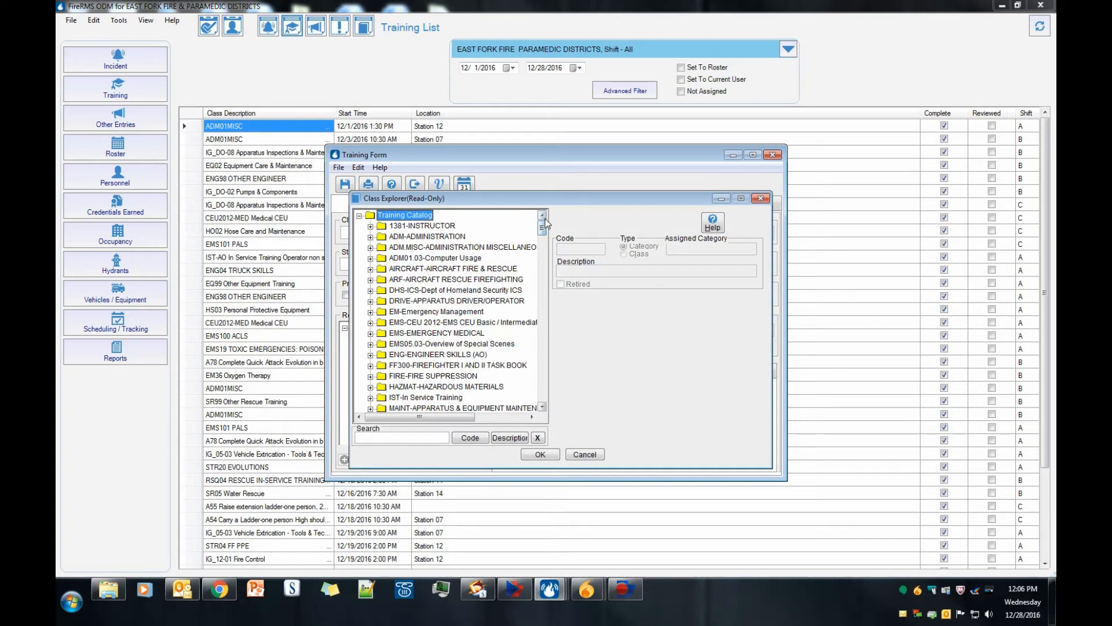
pyautogui.click(370, 236)
pyautogui.click(431, 259)
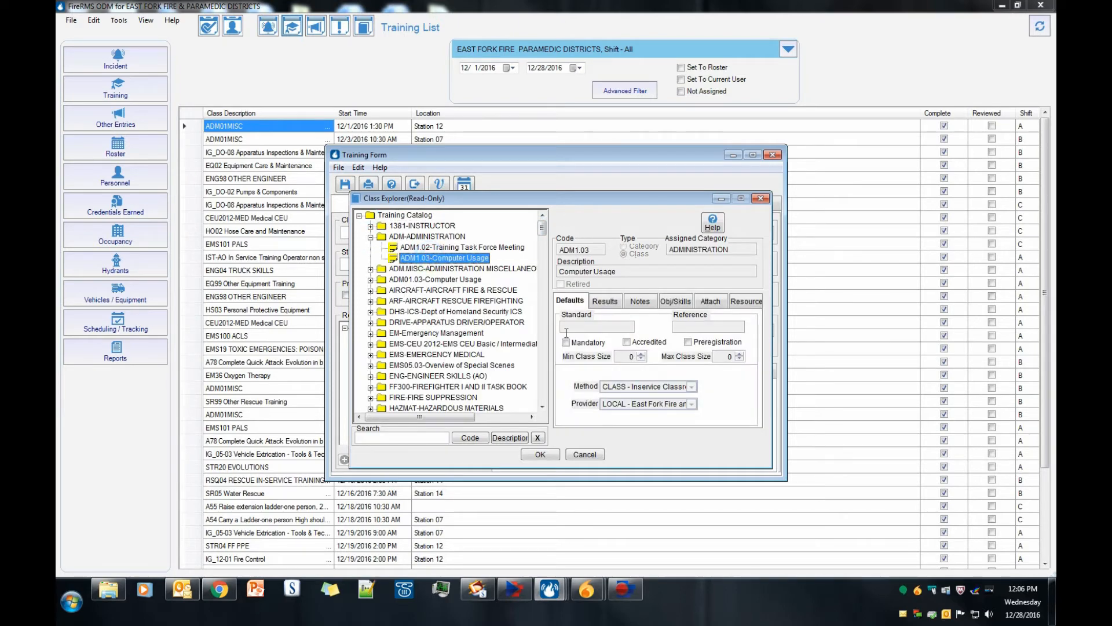
pyautogui.click(540, 455)
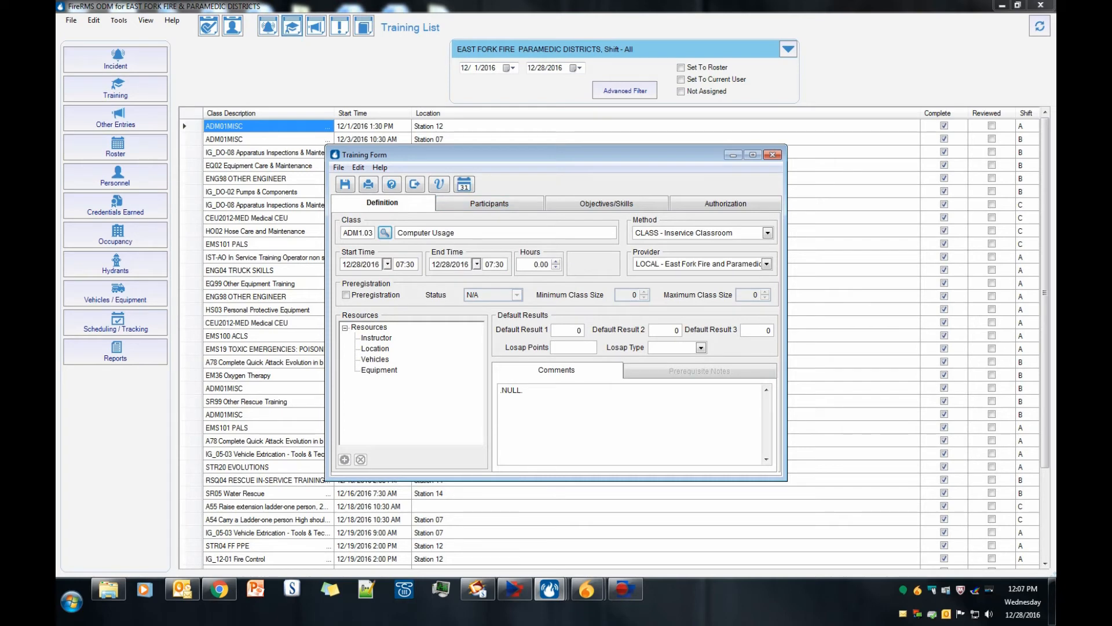
# - Search the class catalog descriptions for "hose" and assign the IG_11-07 Advance a Hoseline Up a Ladder class
pyautogui.click(384, 233)
pyautogui.click(421, 440)
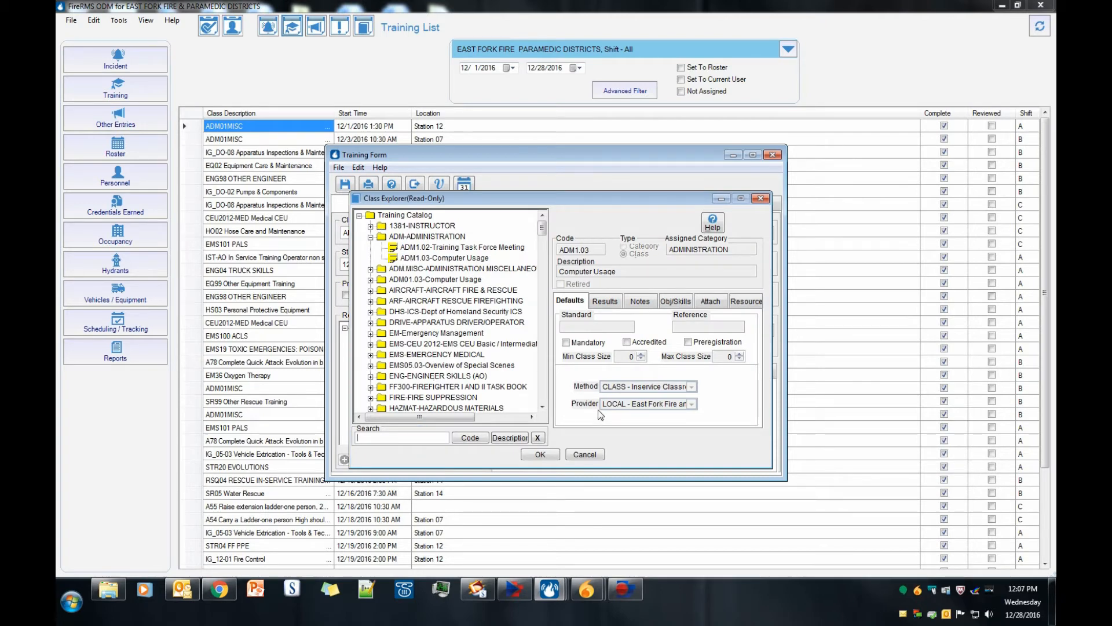
pyautogui.write('hose')
pyautogui.click(511, 439)
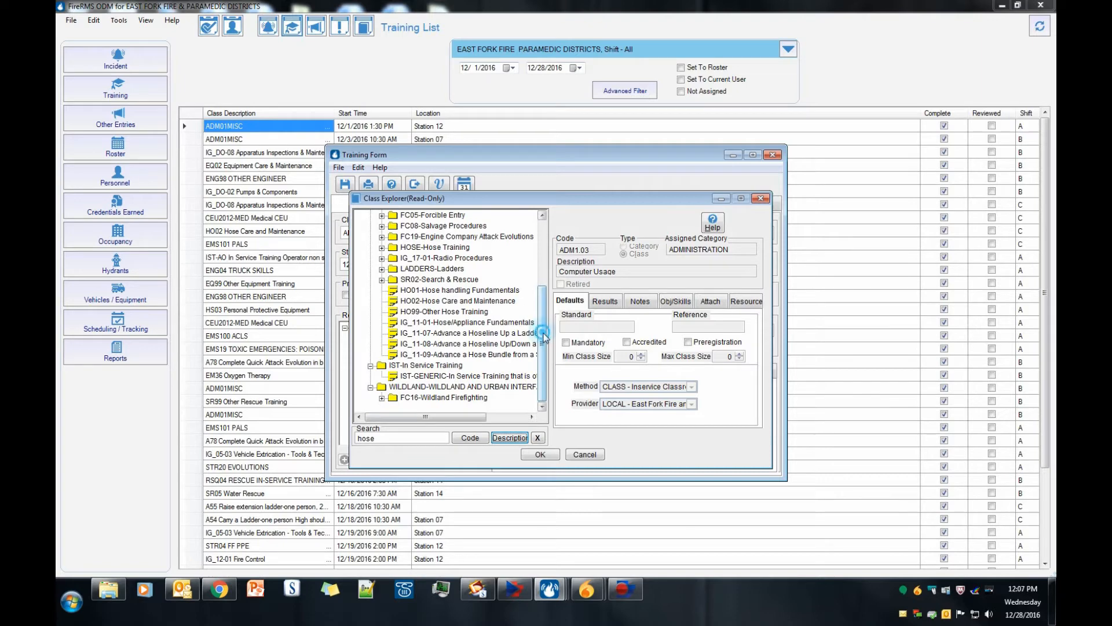
pyautogui.click(501, 334)
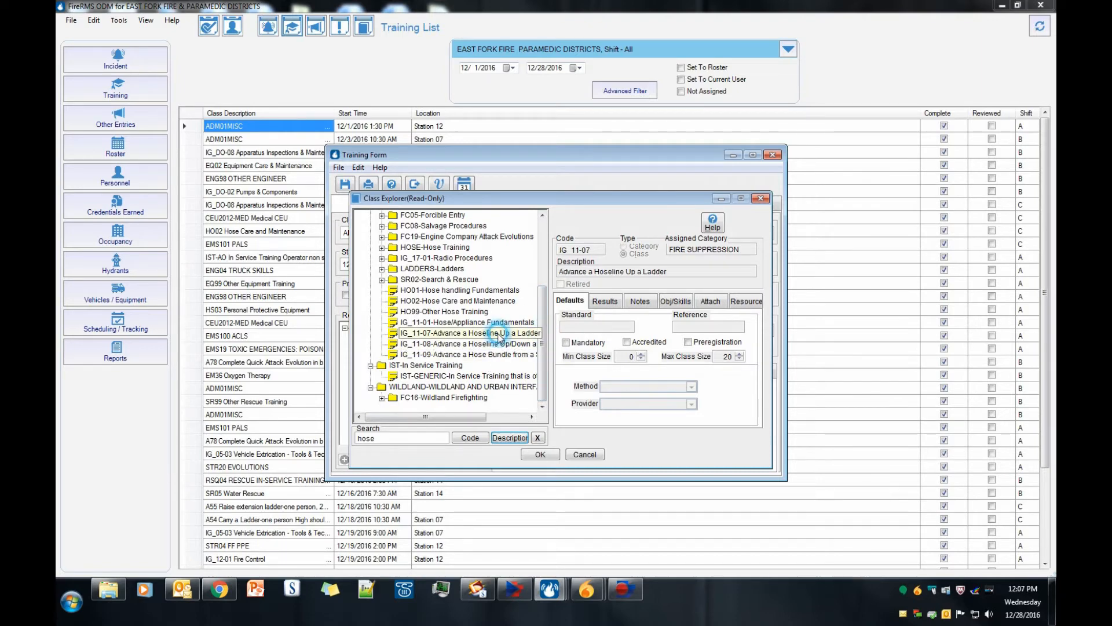
pyautogui.click(550, 455)
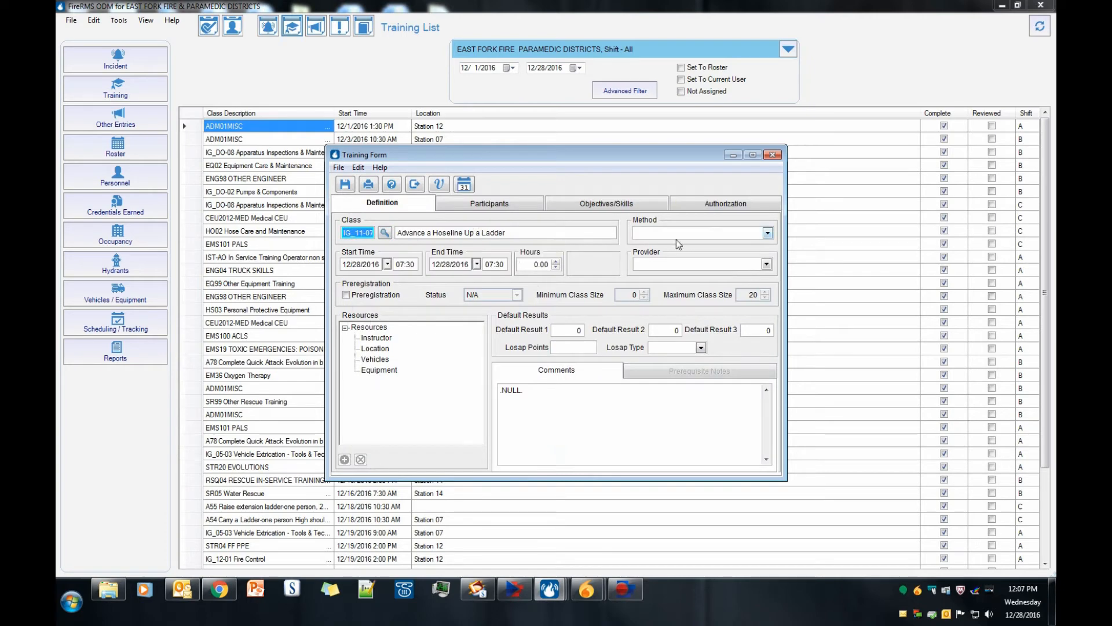
# - Set the class method to DRILL - Manipulative Drills and the provider to the LOCAL East Fork Fire option
pyautogui.click(687, 234)
pyautogui.click(688, 251)
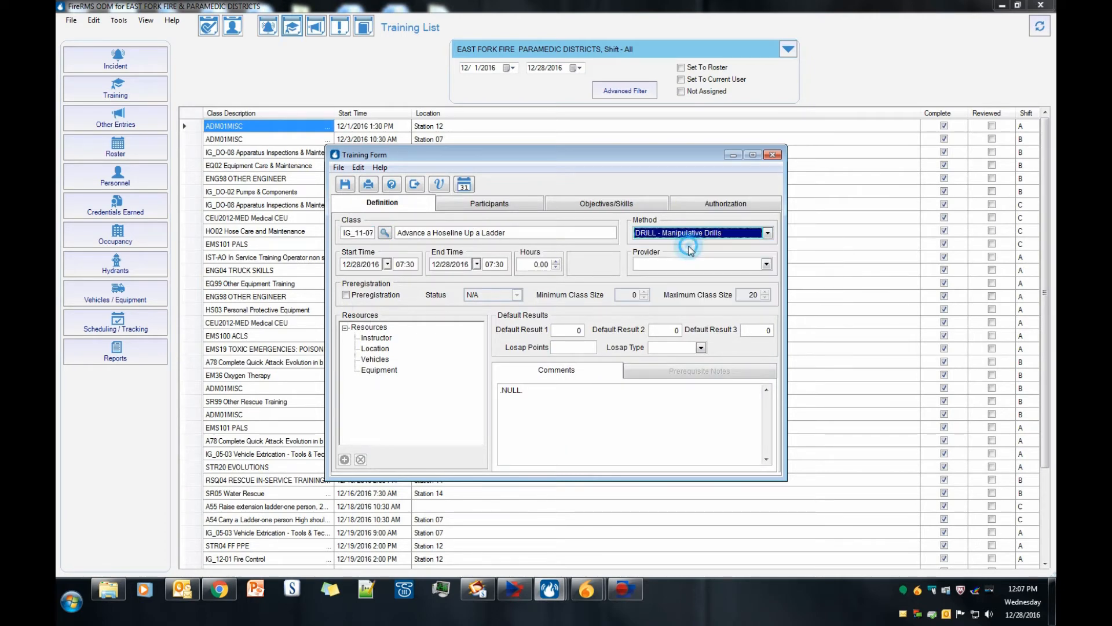
pyautogui.click(688, 264)
pyautogui.click(683, 276)
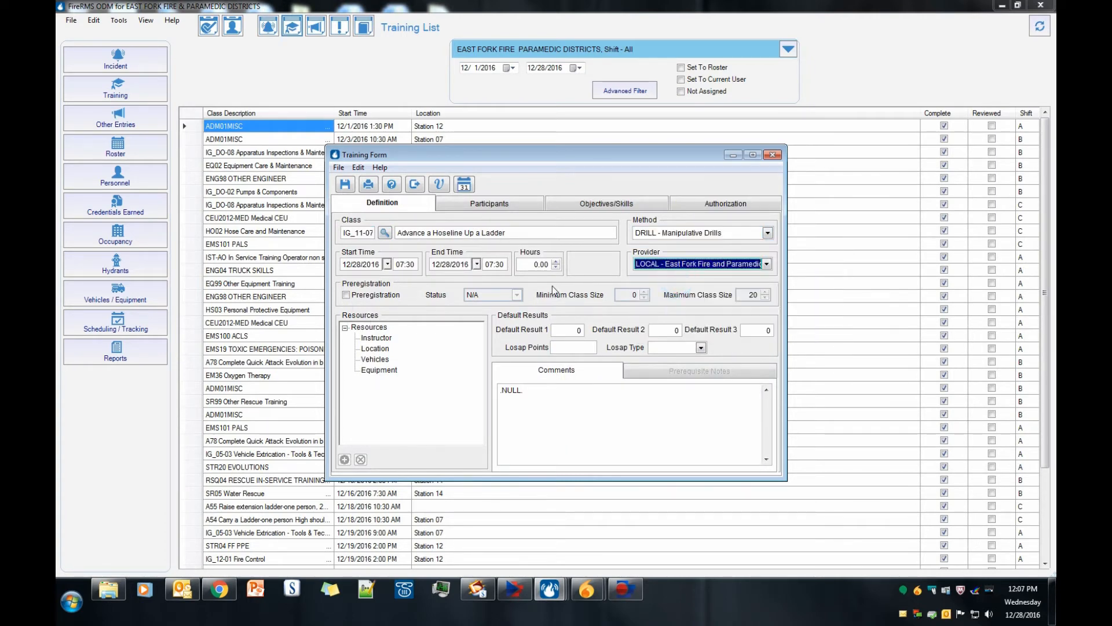
# - Set the training's start time to 10:00 and its end time to 11:00 on 12/28/2016
pyautogui.click(407, 265)
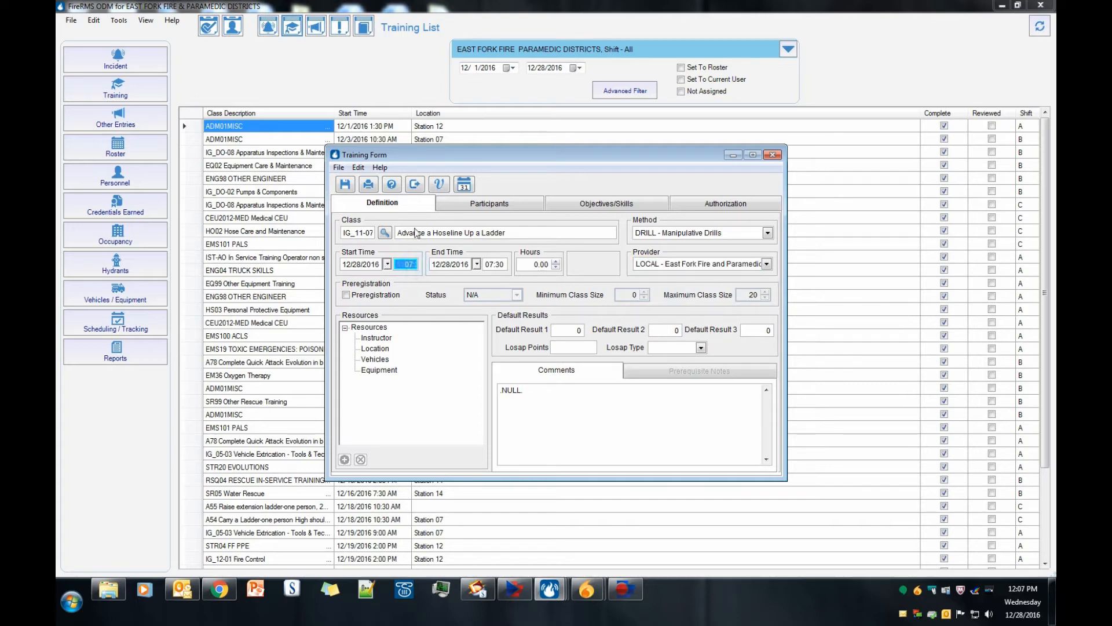
pyautogui.write('10')
pyautogui.click(497, 265)
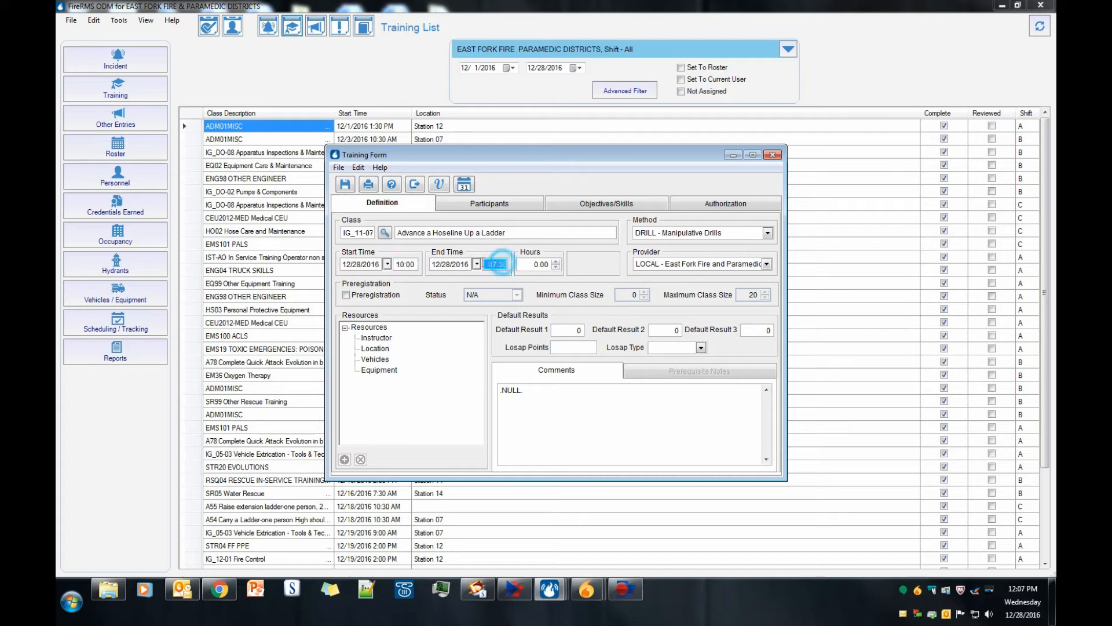
pyautogui.write('10')
pyautogui.press('Tab')
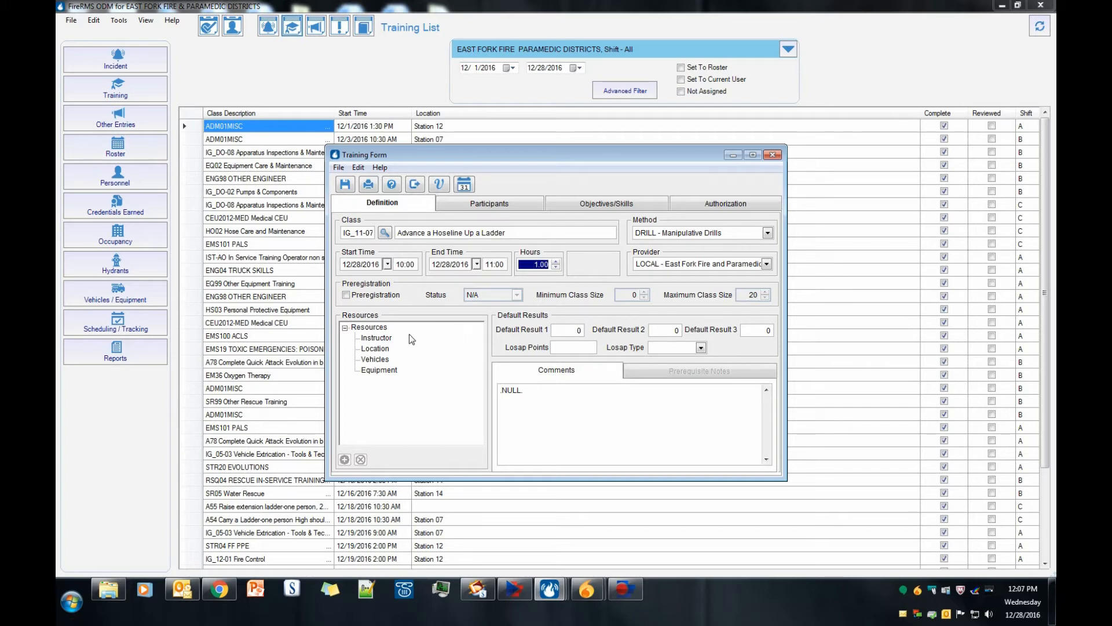
# - Add ST01 - Station 01 as the location resource of the training
pyautogui.click(374, 349)
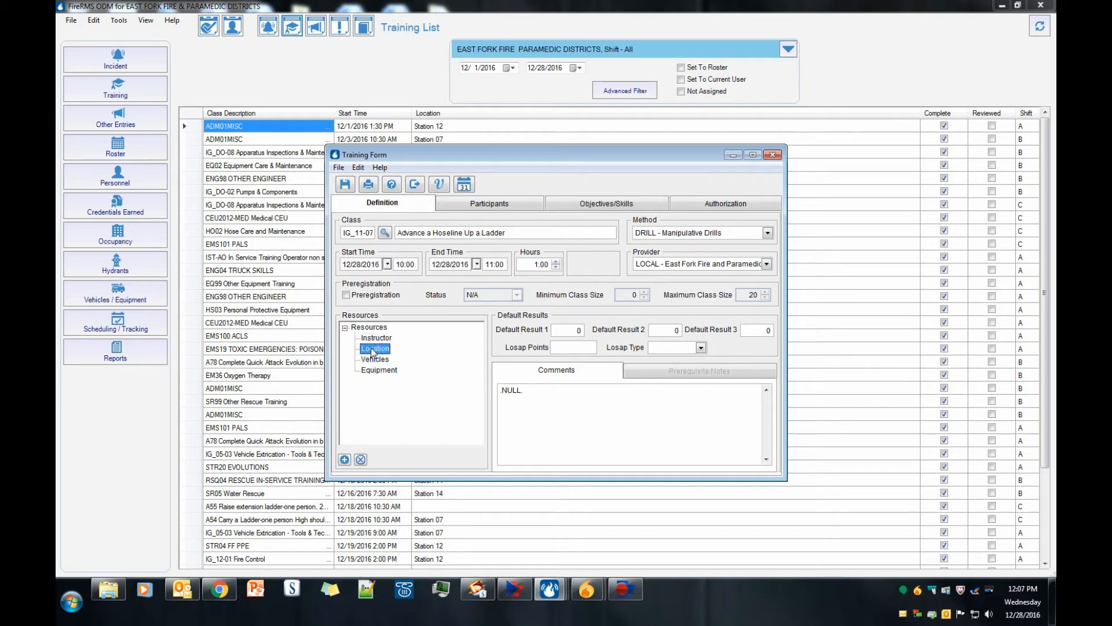
pyautogui.click(345, 459)
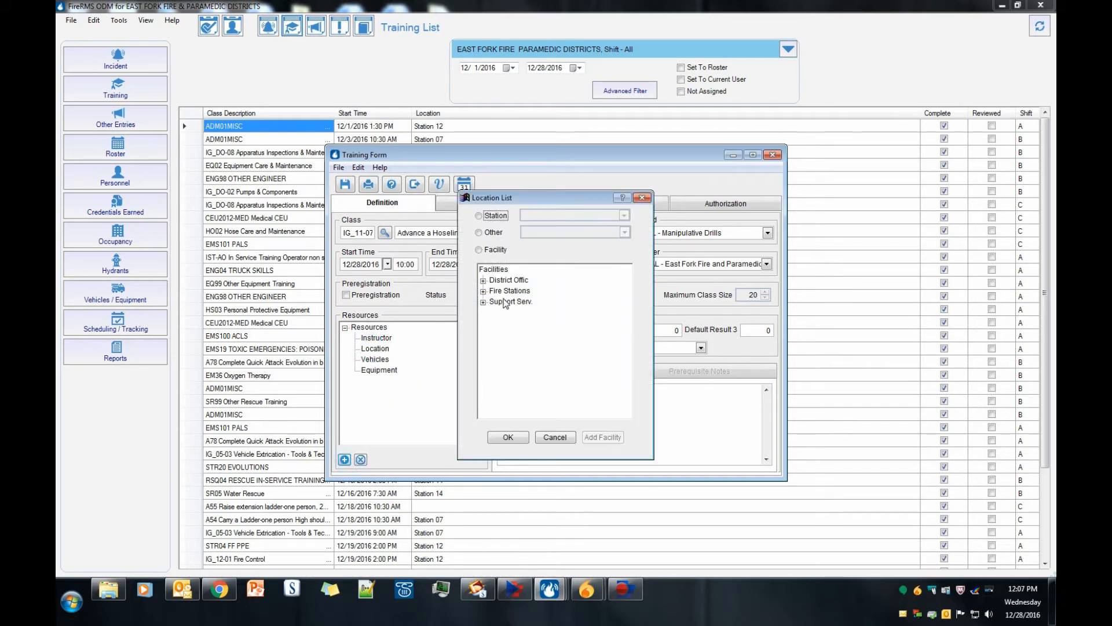
pyautogui.click(497, 217)
pyautogui.click(551, 216)
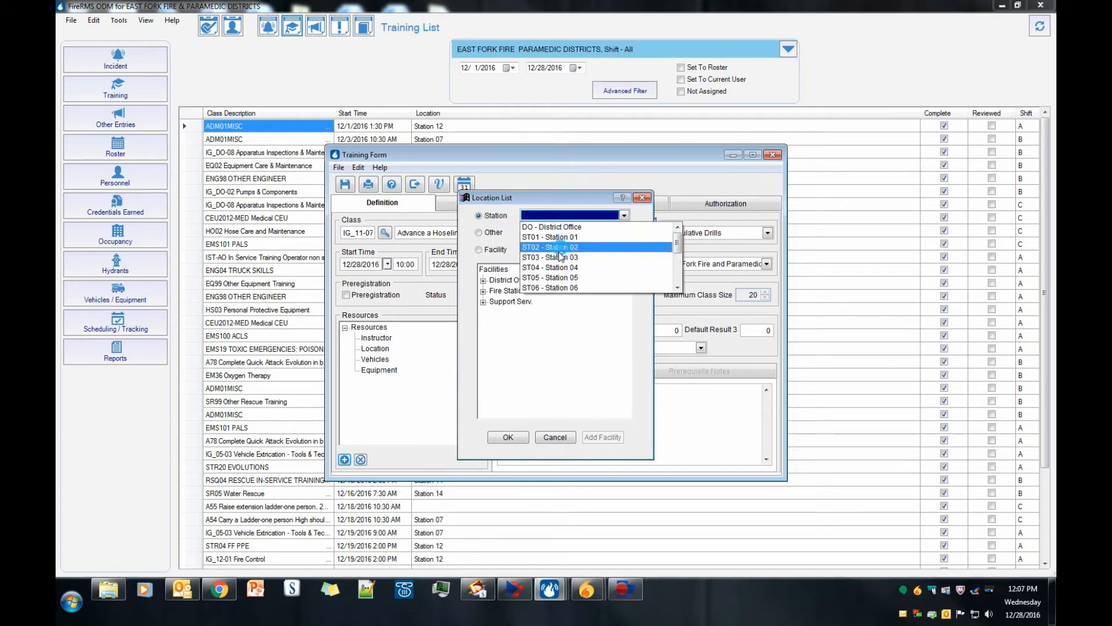
pyautogui.click(566, 248)
pyautogui.click(555, 216)
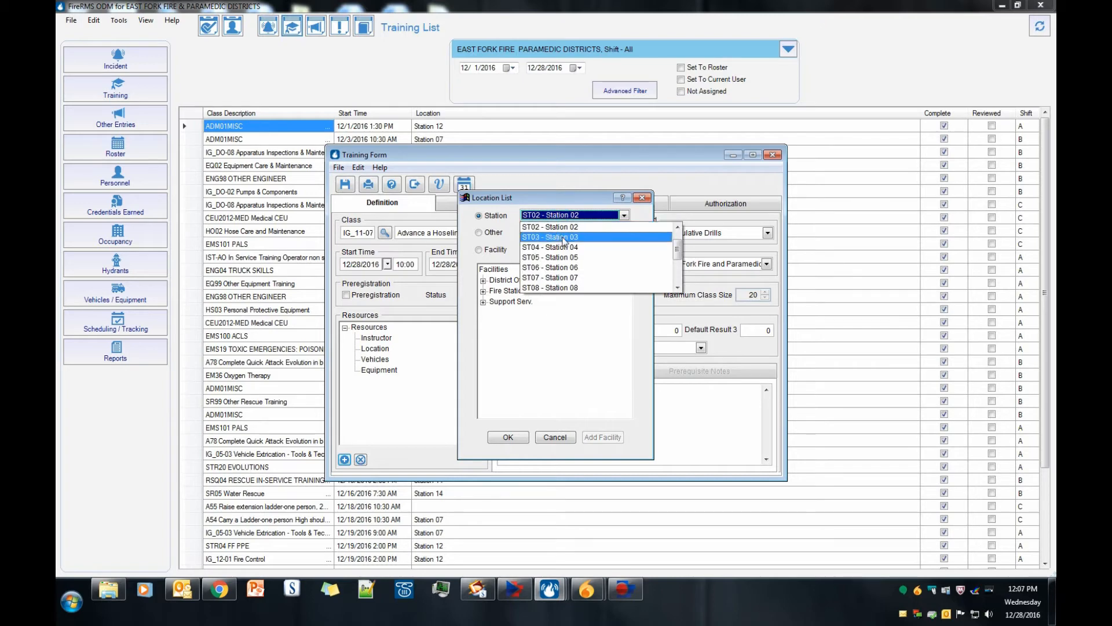
pyautogui.click(677, 226)
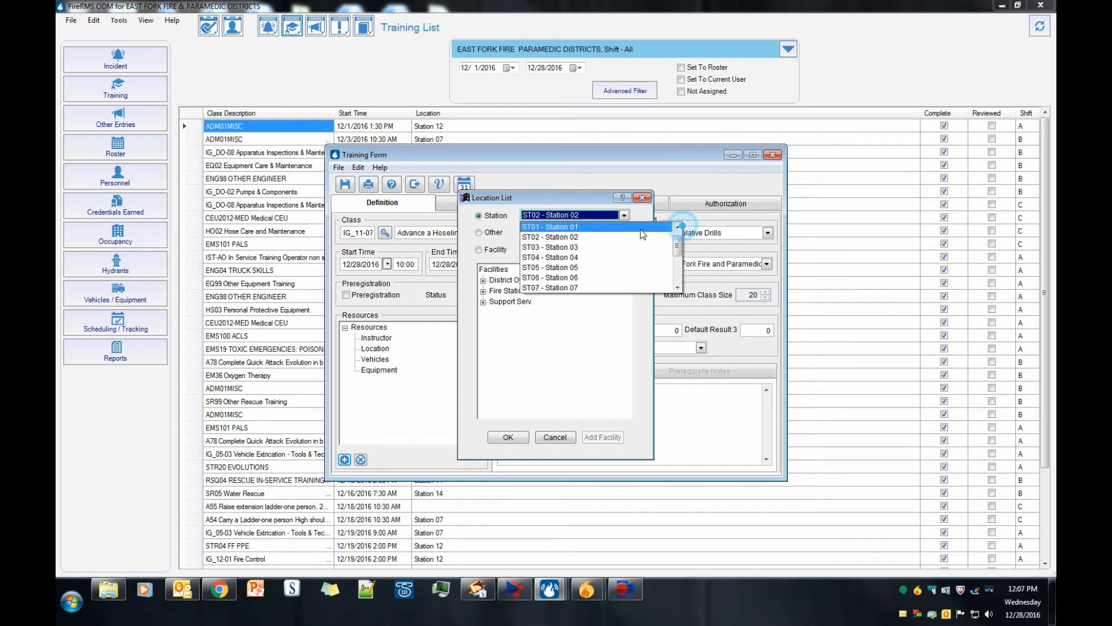
pyautogui.click(597, 227)
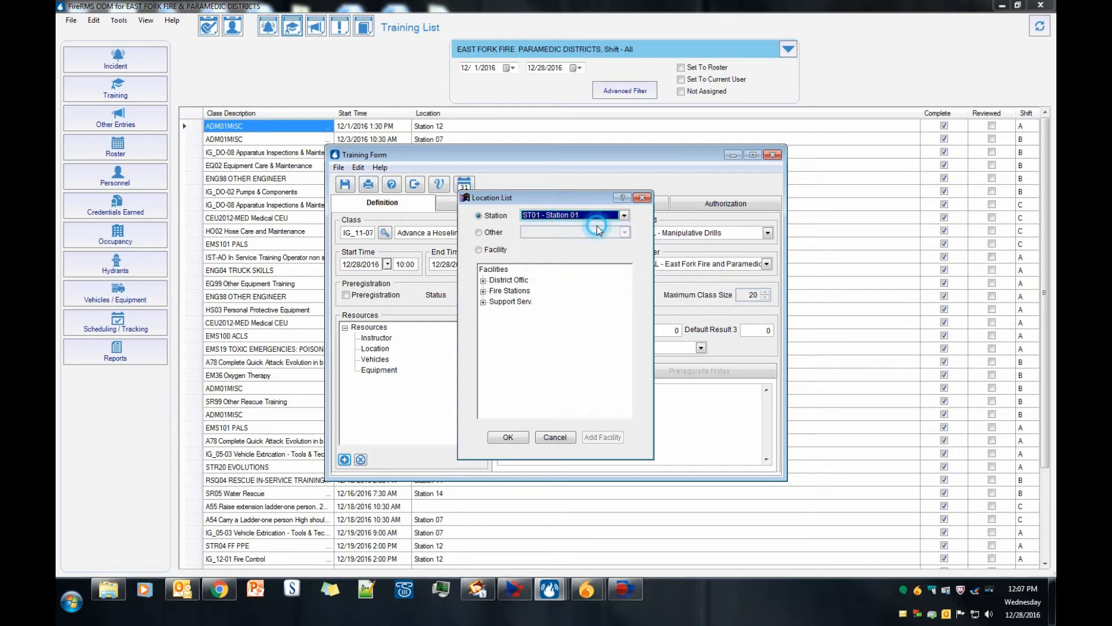
pyautogui.click(505, 438)
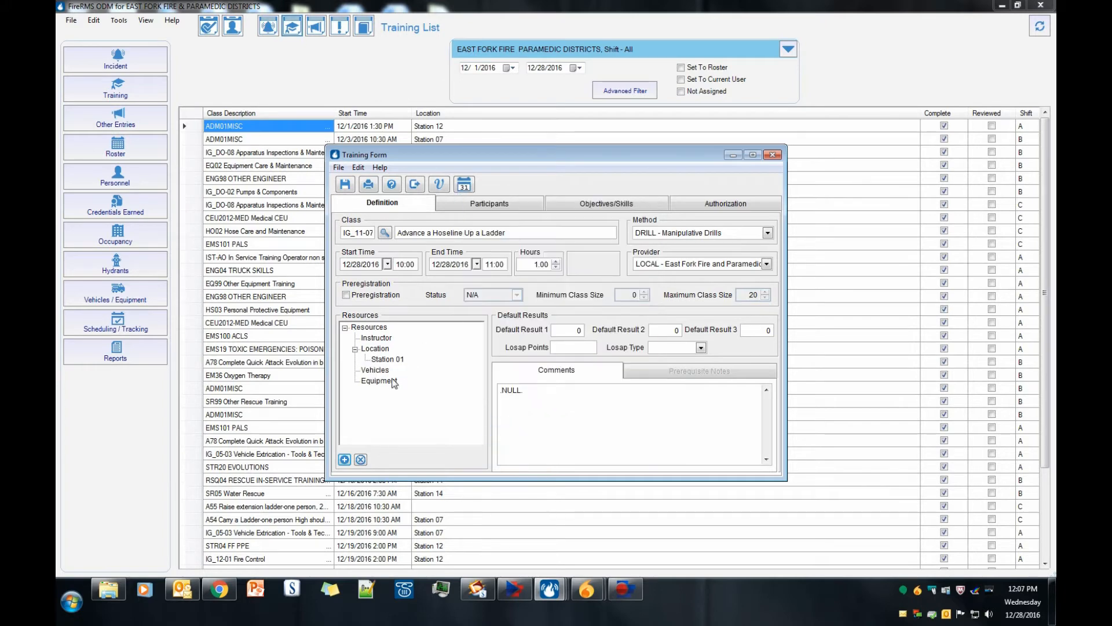
# - Add the personnel assigned to ST01 - Station 01 as training participants
pyautogui.click(509, 204)
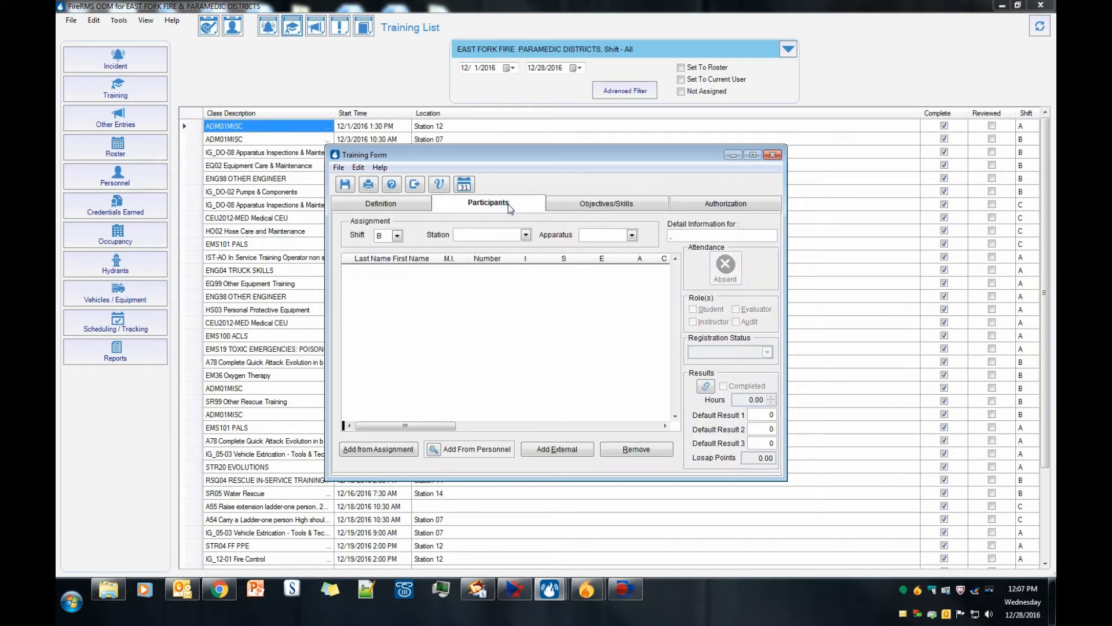
pyautogui.click(484, 237)
pyautogui.click(489, 258)
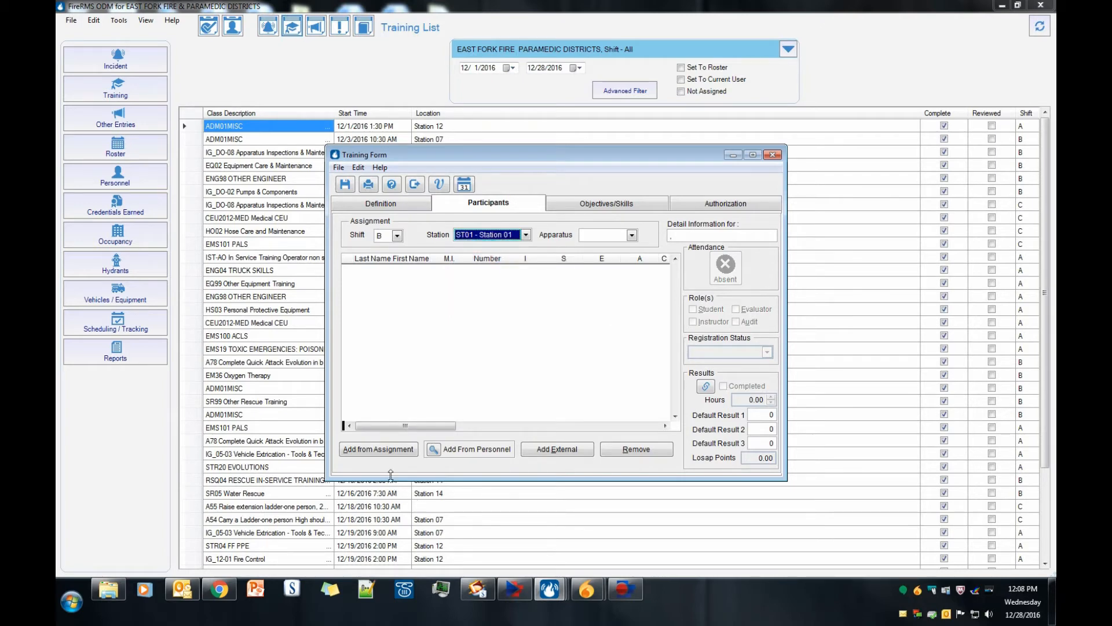
pyautogui.click(370, 450)
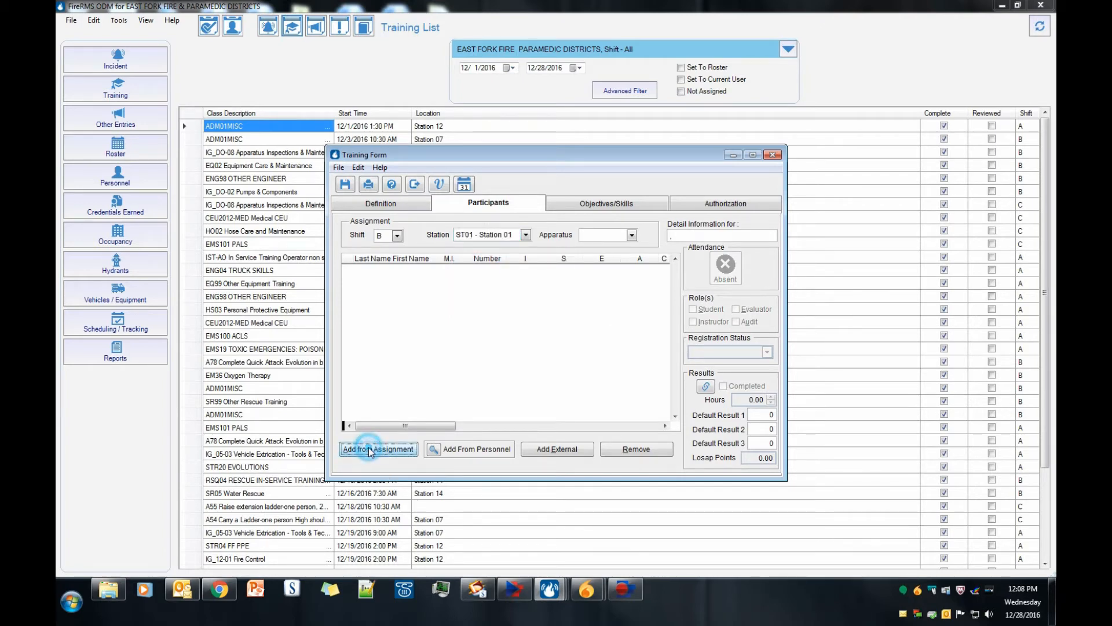
# - Change the assignment station to ST14 - Station 14 and add its assigned personnel to the participants
pyautogui.click(526, 238)
pyautogui.click(600, 296)
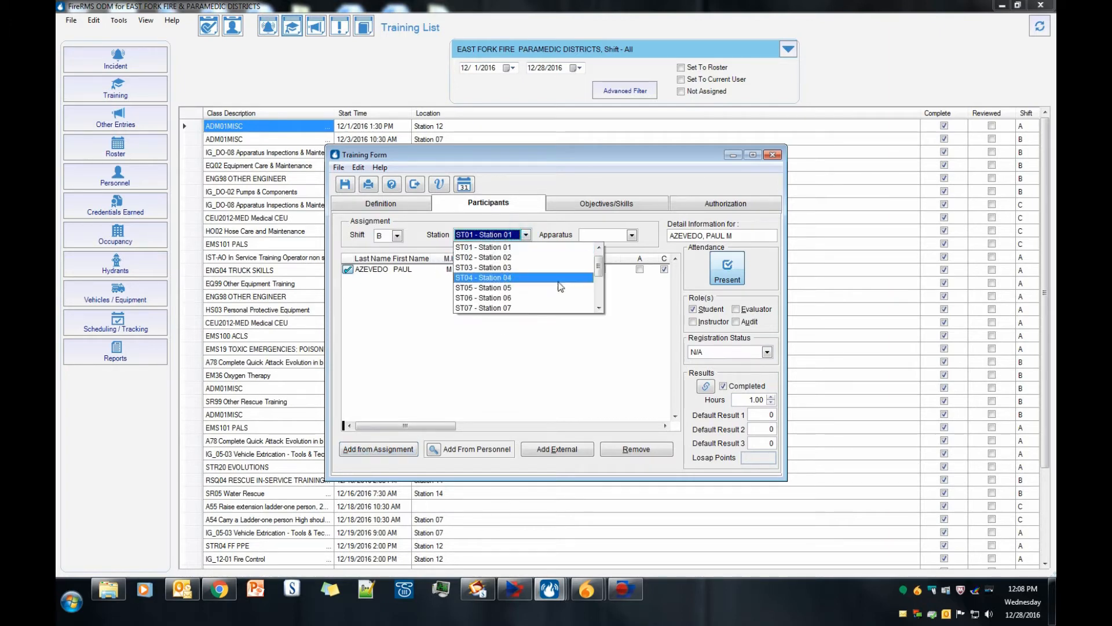
pyautogui.click(469, 298)
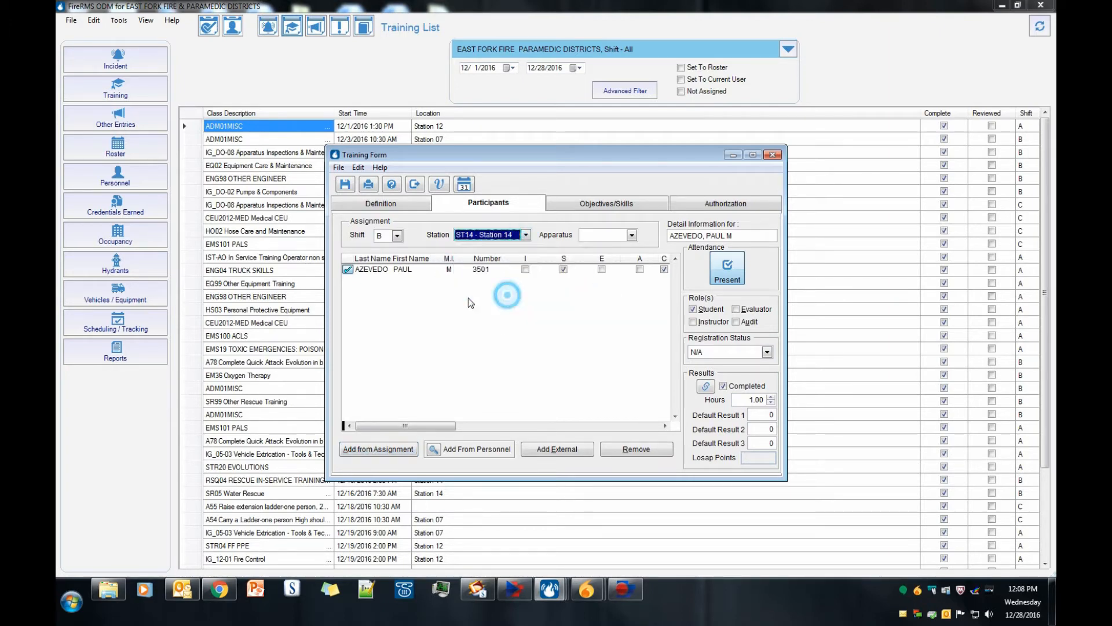
pyautogui.click(377, 457)
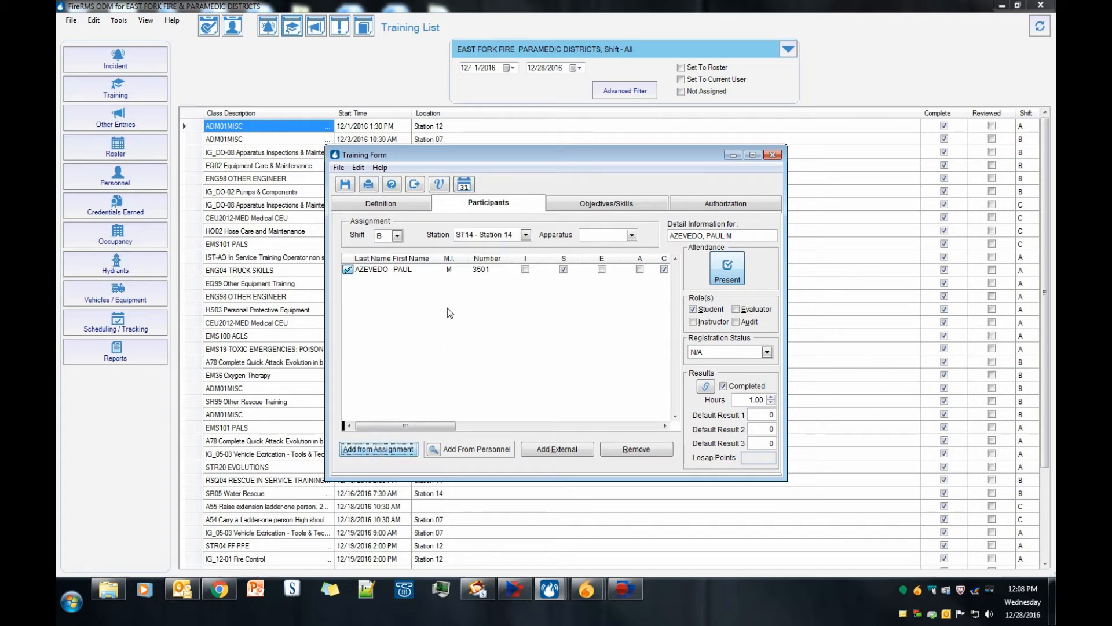
pyautogui.click(384, 449)
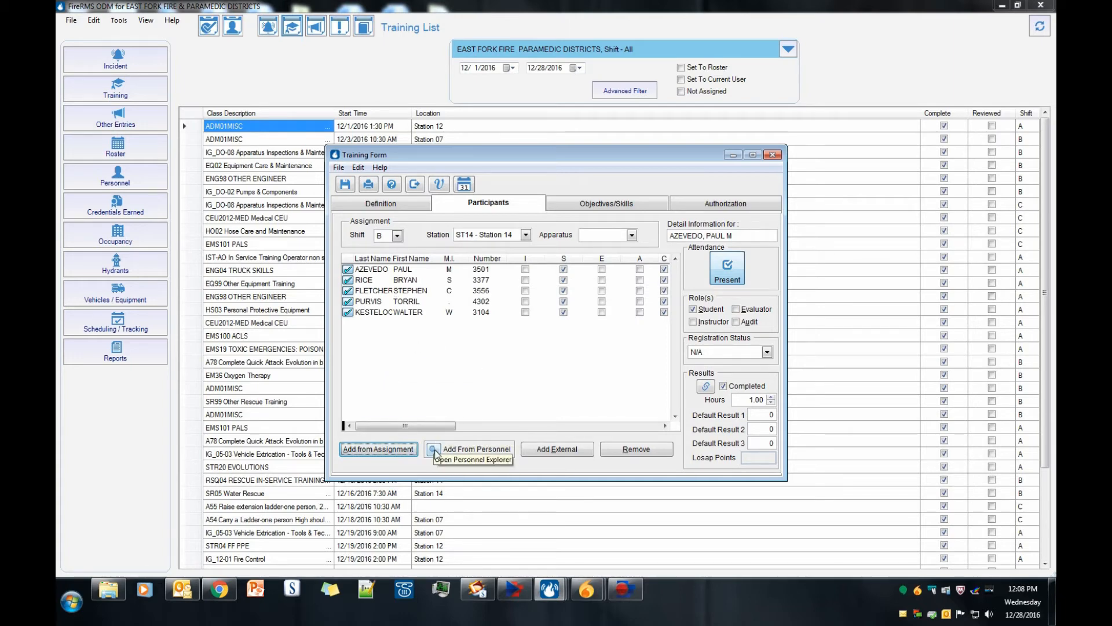
# - Add one captain listed under A in the Personnel Explorer to the training participants
pyautogui.click(435, 450)
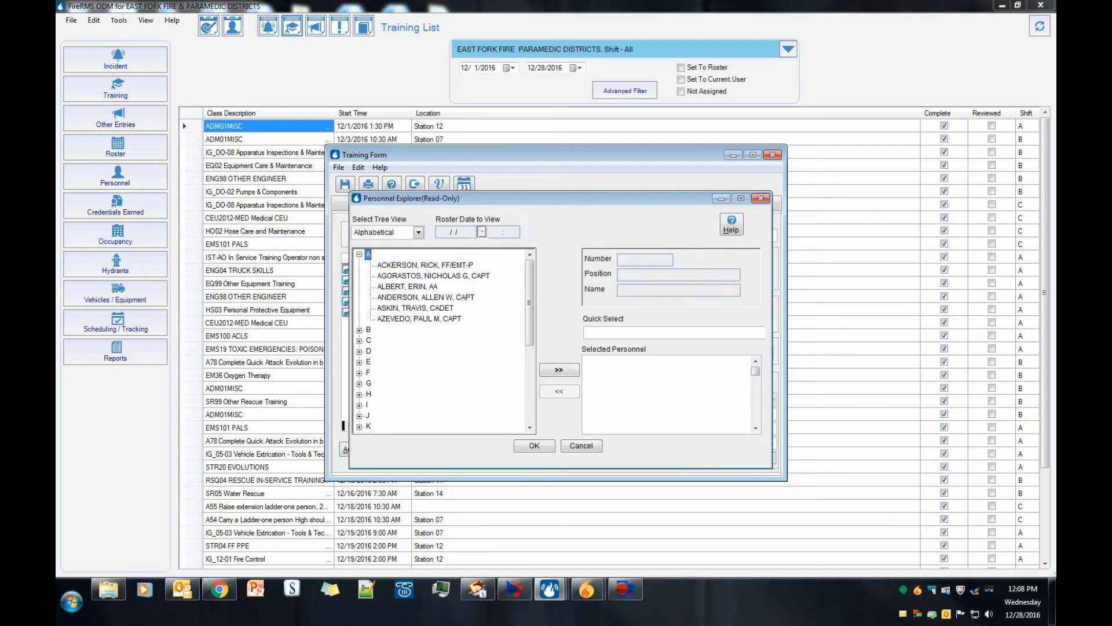
pyautogui.click(420, 297)
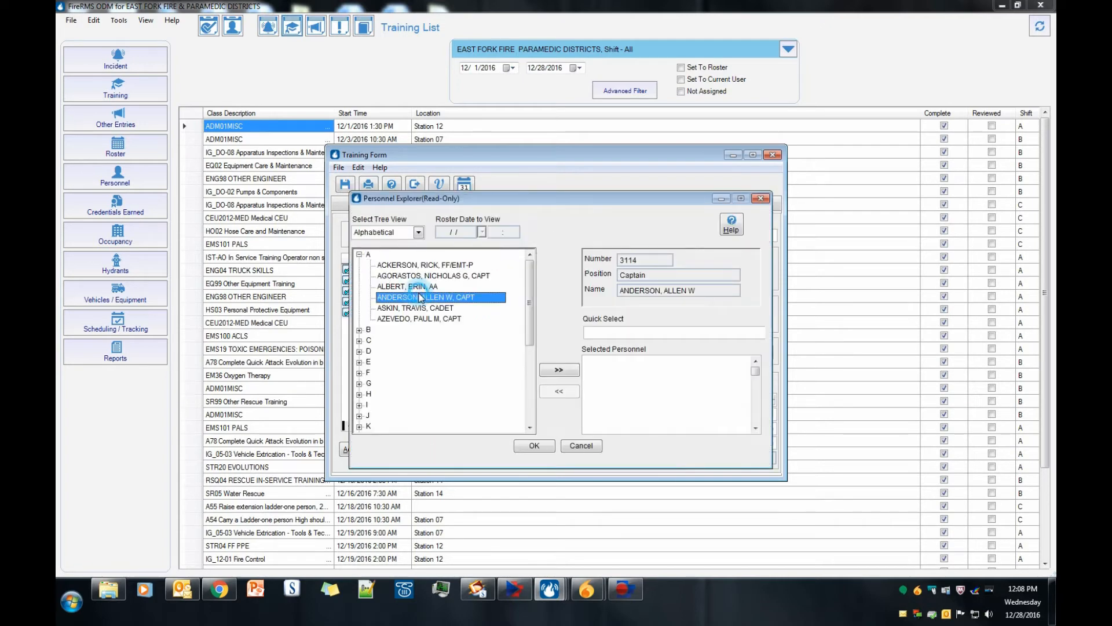
pyautogui.click(559, 369)
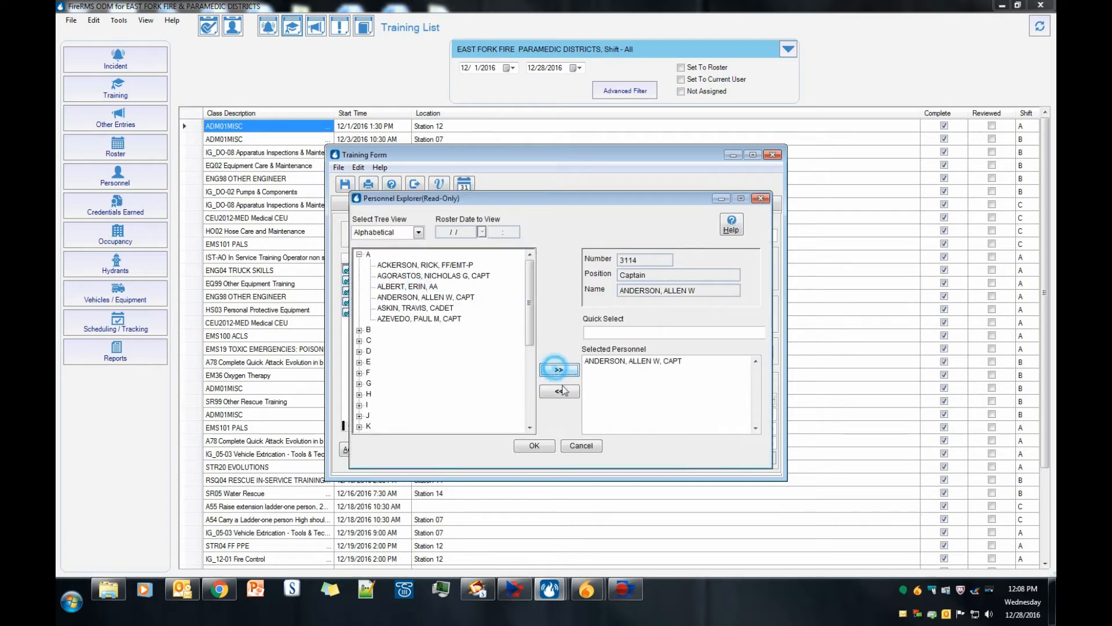
pyautogui.click(534, 446)
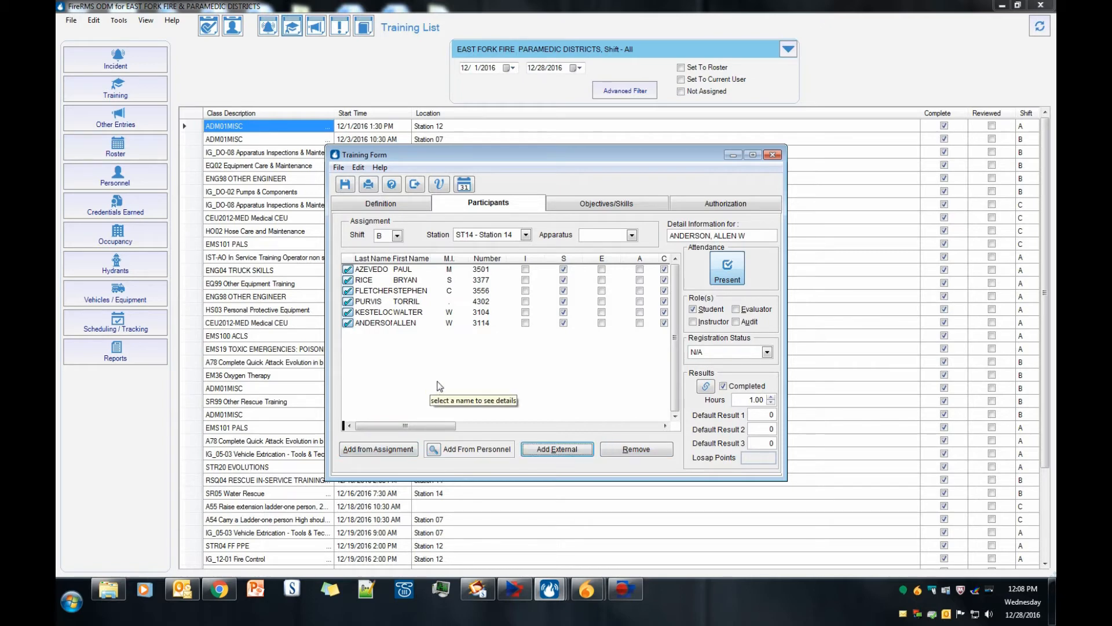
# - Add an external participant to the training, entering the person's last and first name and the agency CCFD - Carson City FD
pyautogui.click(539, 450)
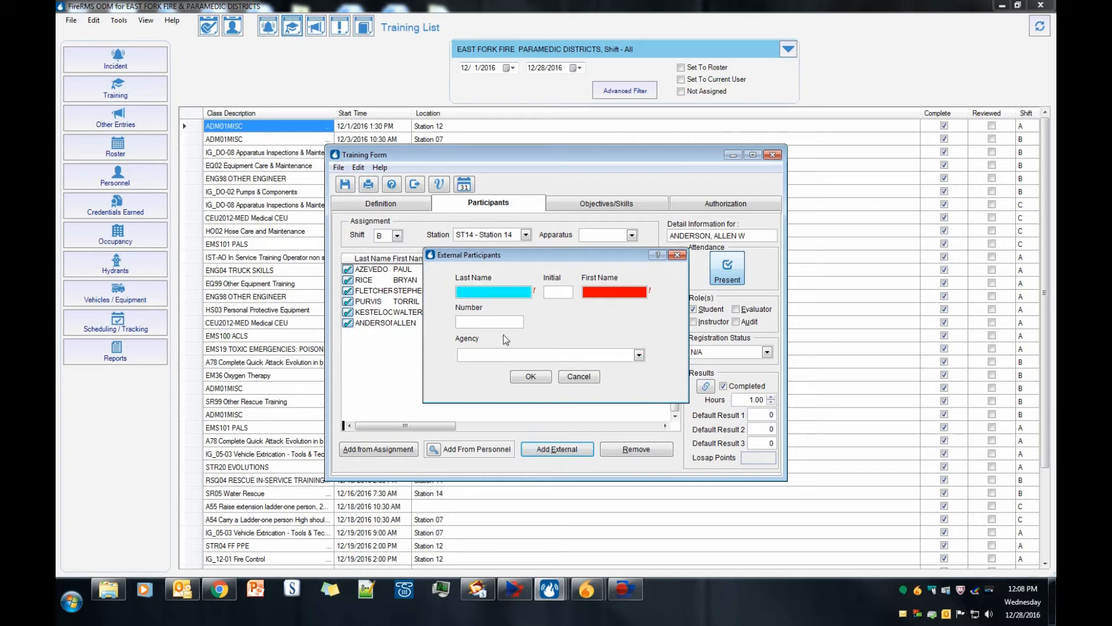
pyautogui.write('Hunt')
pyautogui.press('Tab')
pyautogui.press('Tab')
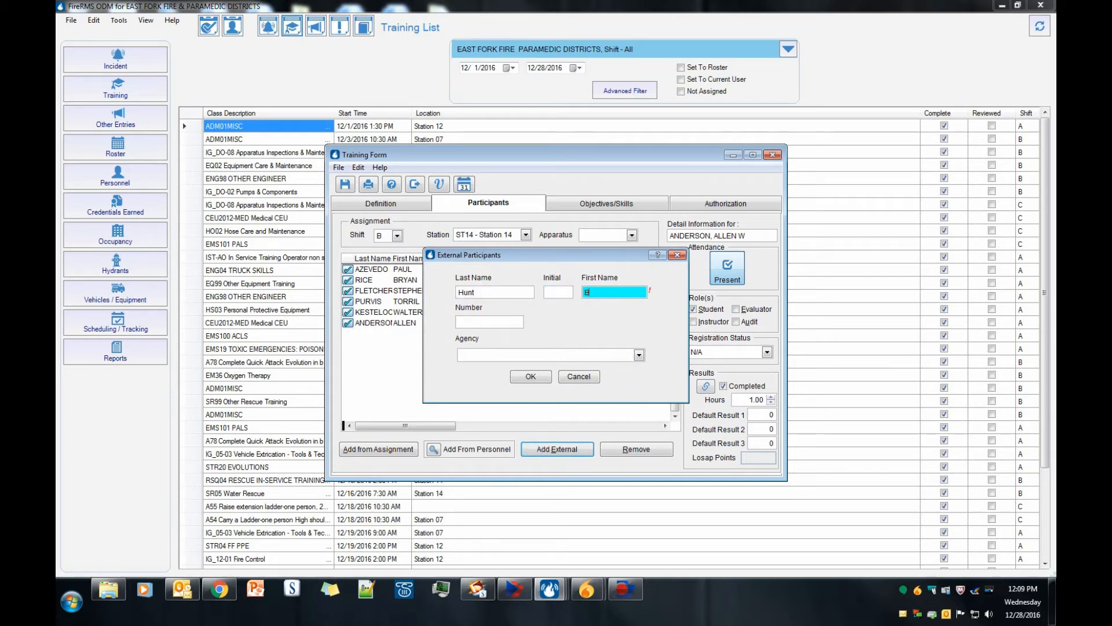
pyautogui.press('Tab')
pyautogui.hotkey('shift', 'Tab')
pyautogui.press('BackSpace')
pyautogui.press('BackSpace')
pyautogui.press('BackSpace')
pyautogui.press('BackSpace')
pyautogui.press('Tab')
pyautogui.press('Tab')
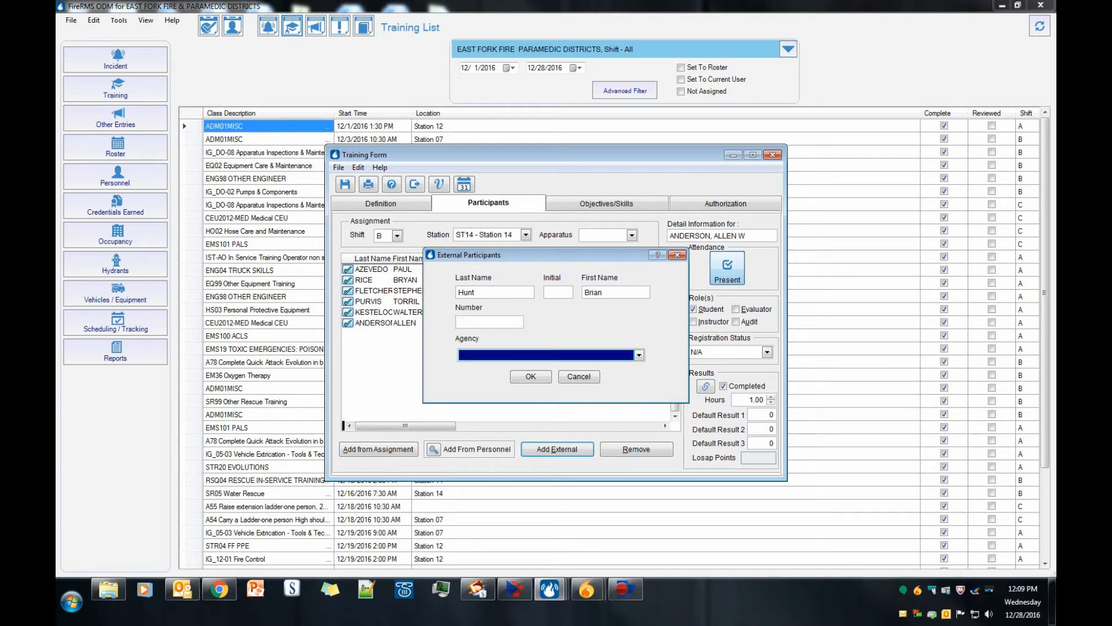
pyautogui.press('c')
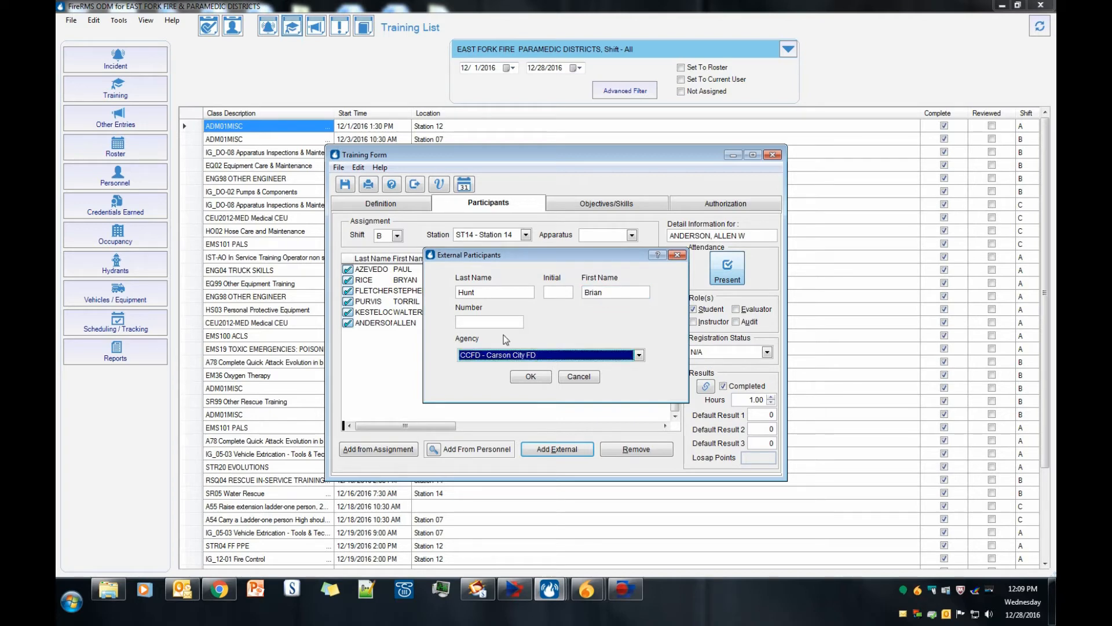
pyautogui.click(529, 380)
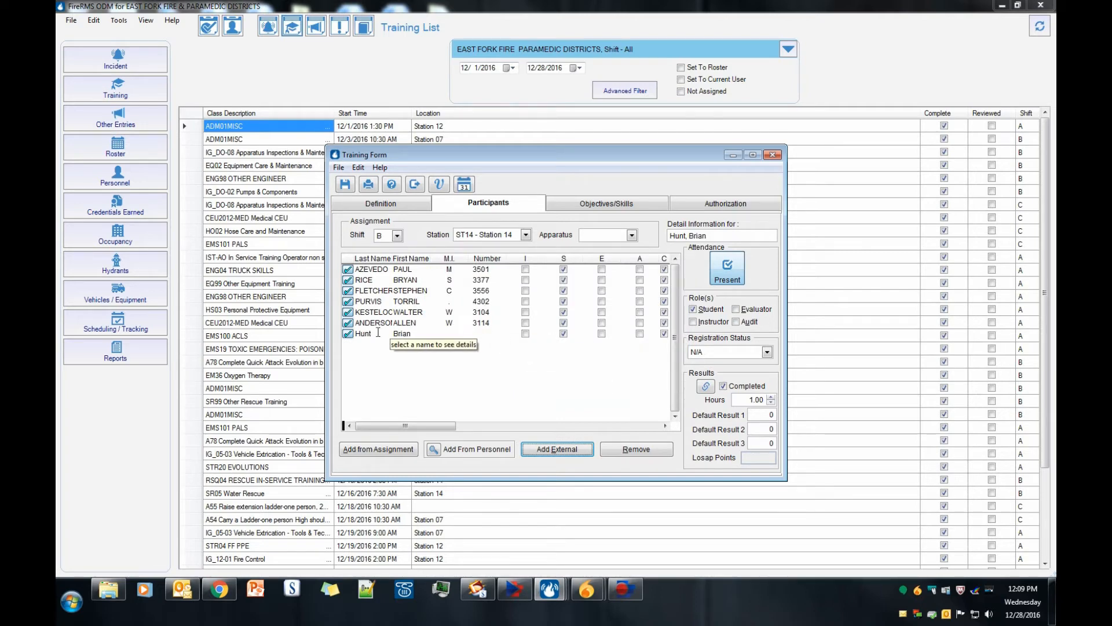
# - Start adding default objectives to the training and search the Objective Explorer descriptions for "hose"
pyautogui.click(593, 206)
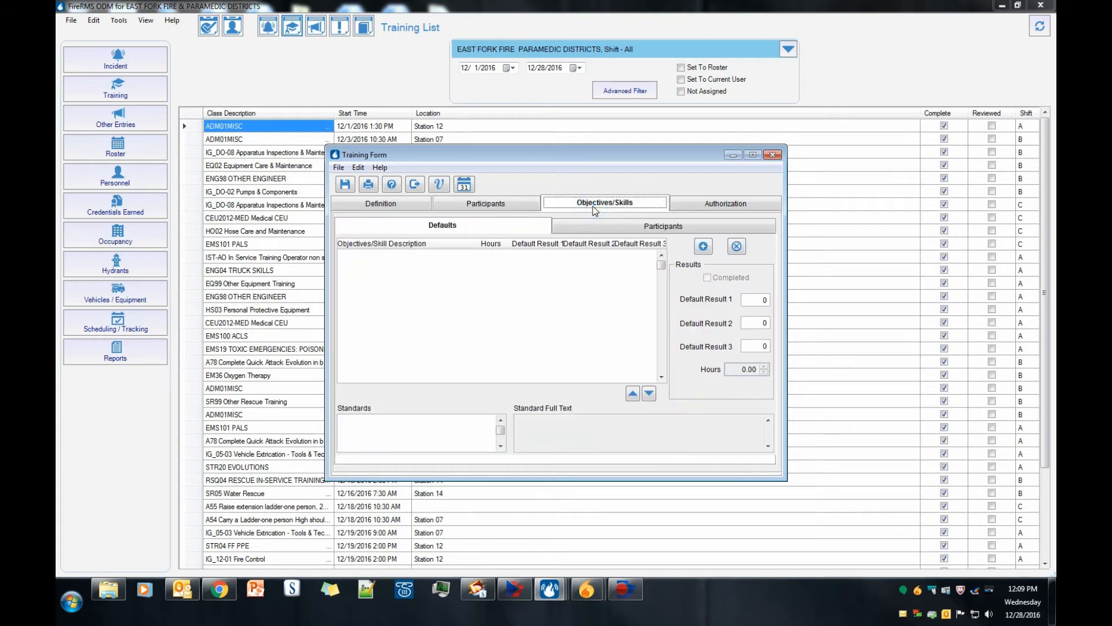
pyautogui.click(704, 247)
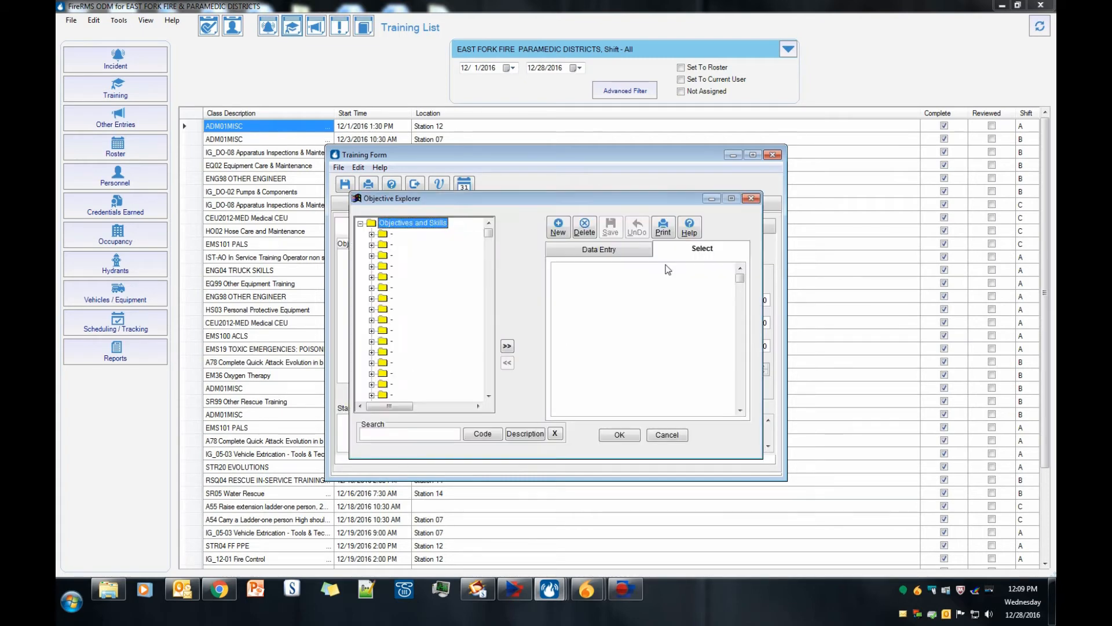
pyautogui.click(382, 433)
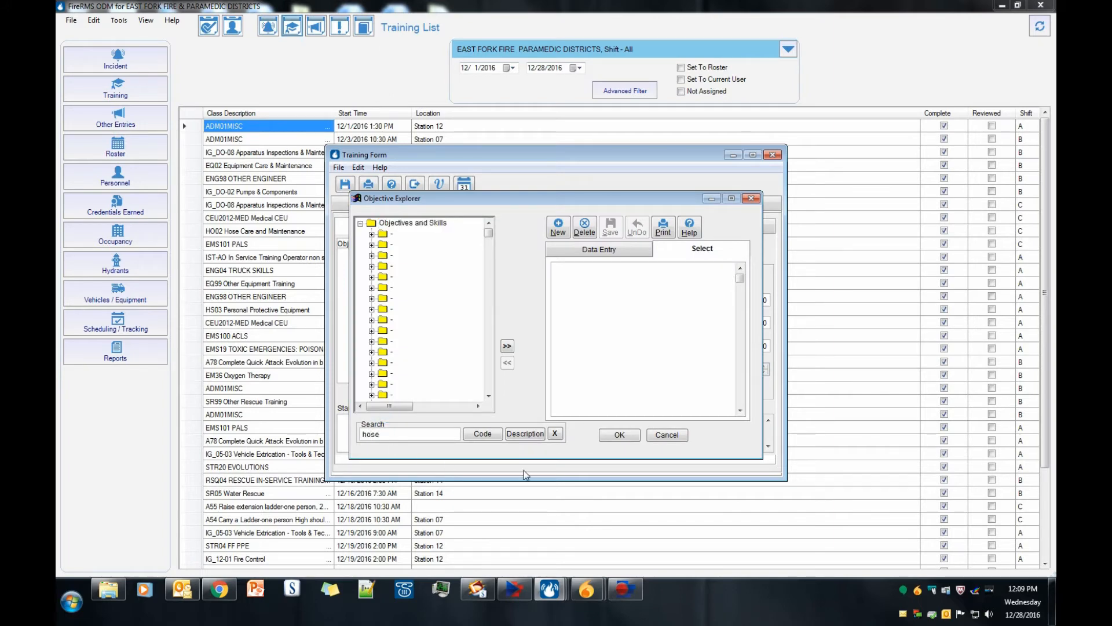
pyautogui.write('hose')
pyautogui.click(538, 438)
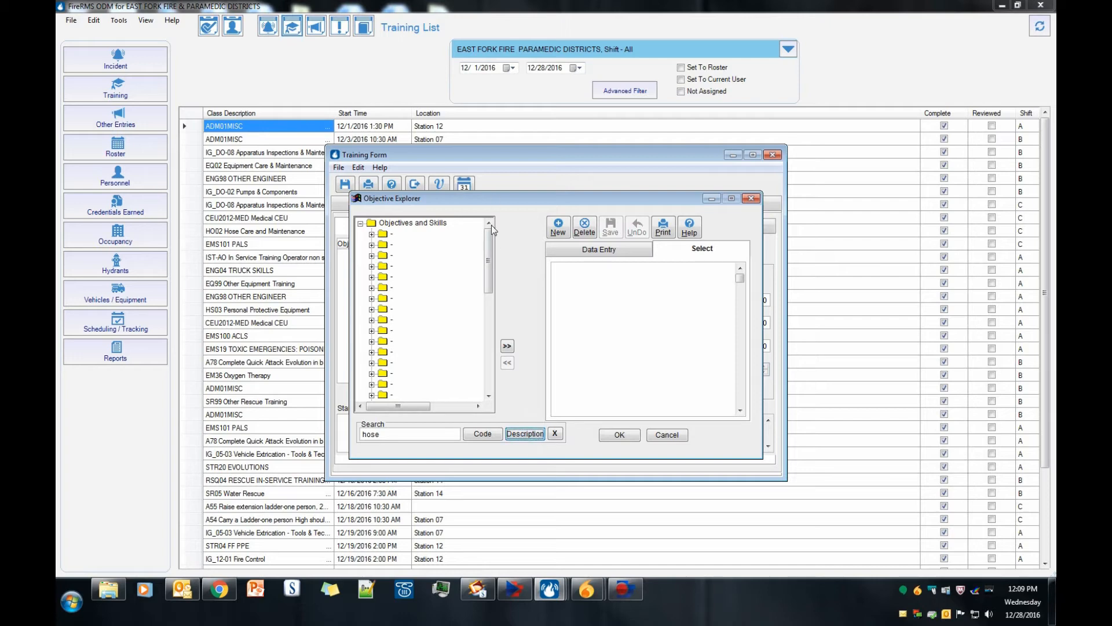
# - Add STR12.02-FIRE HOSE SIZES, STR12.05-FIRE HOSE COUPLINGS and STR12.07-HOSE ROLLS as the training's default objectives
pyautogui.moveTo(489, 258); pyautogui.dragTo(489, 359)
pyautogui.click(452, 299)
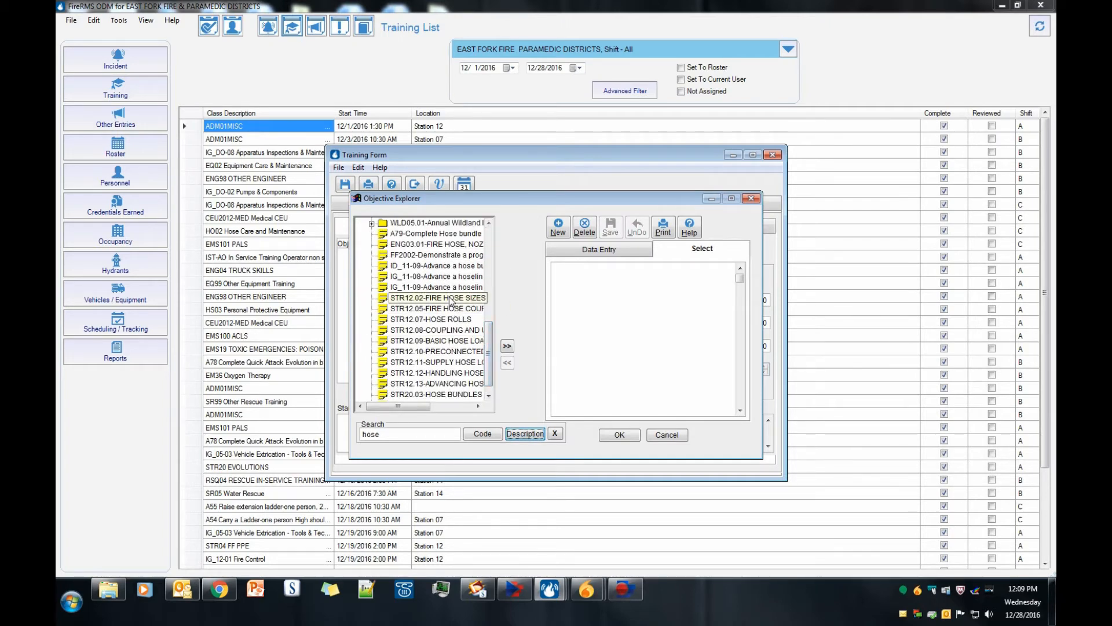
pyautogui.doubleClick(452, 299)
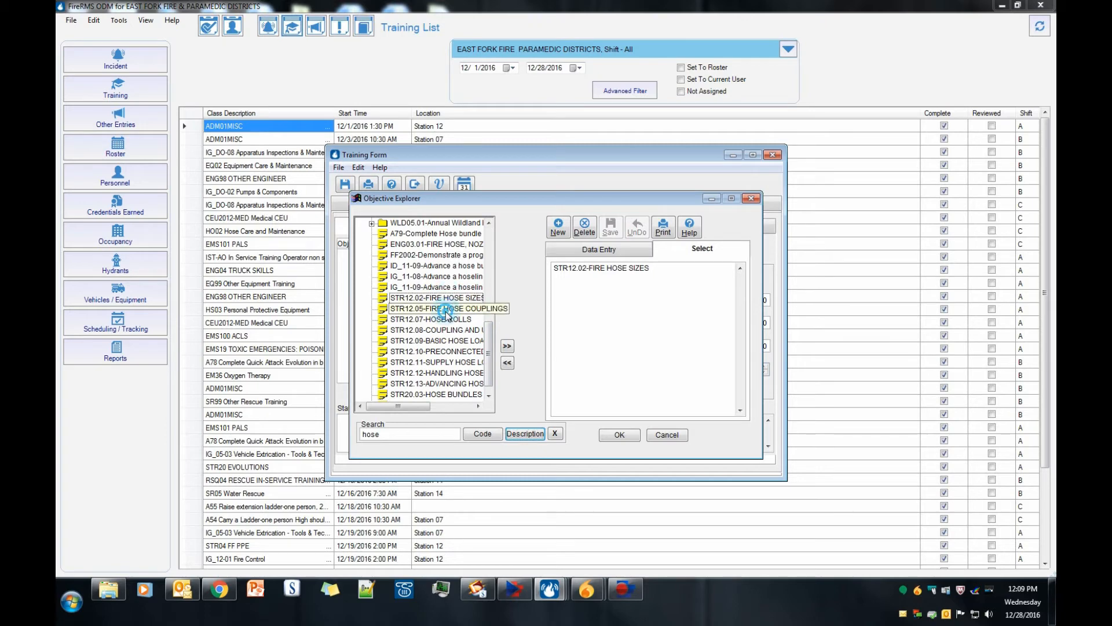
pyautogui.doubleClick(446, 310)
pyautogui.doubleClick(448, 320)
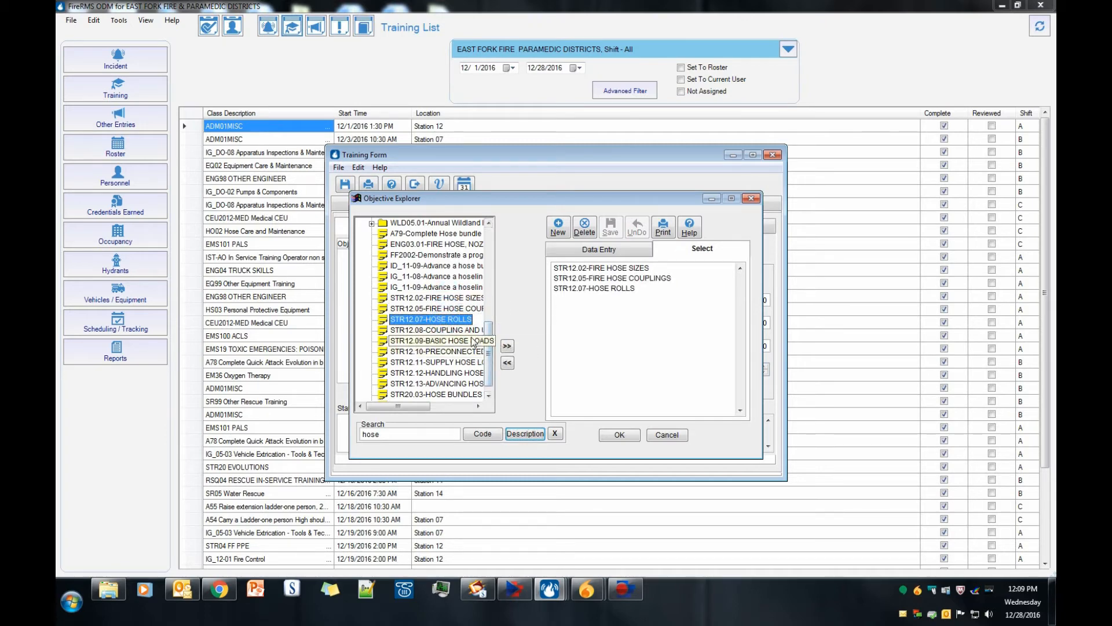
pyautogui.click(620, 435)
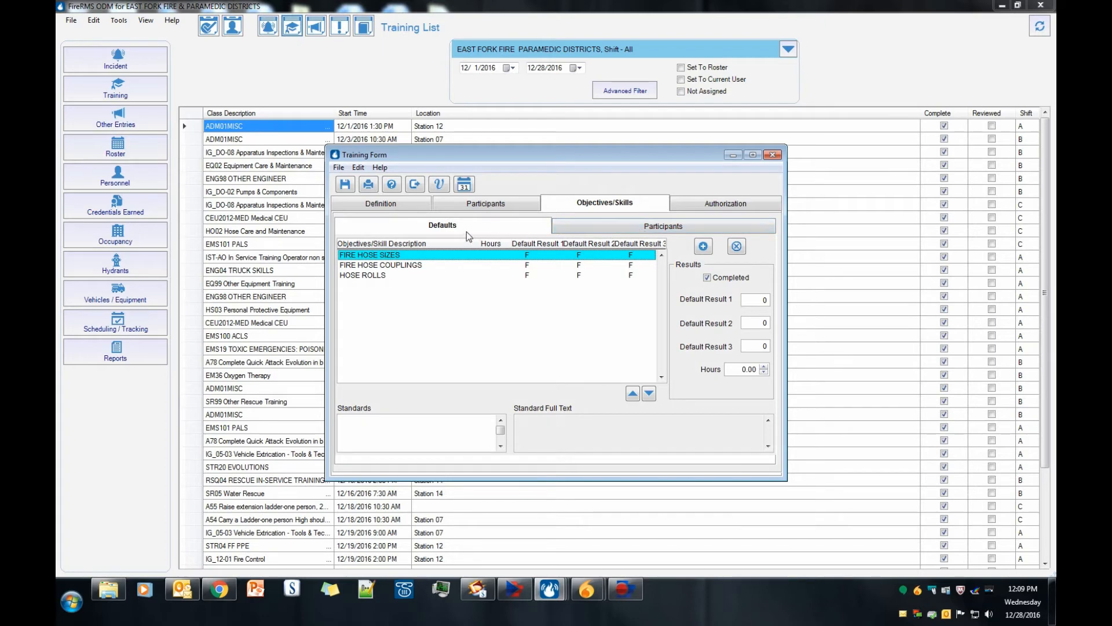
# - Apply the default objectives to the training participants and check the objectives of the second and third participants
pyautogui.click(640, 227)
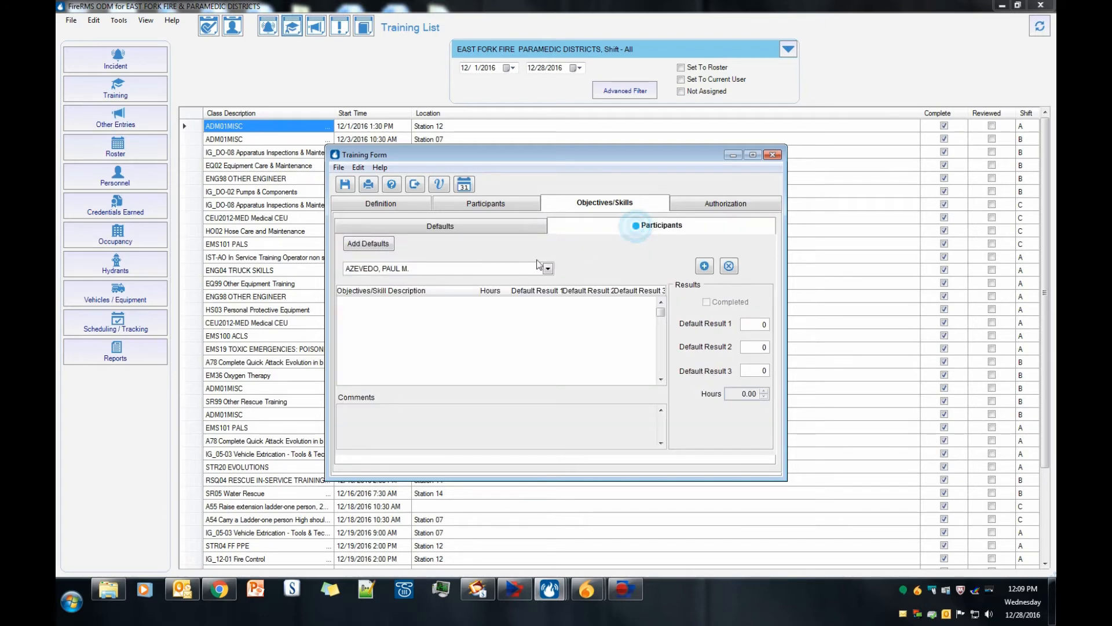
pyautogui.click(370, 244)
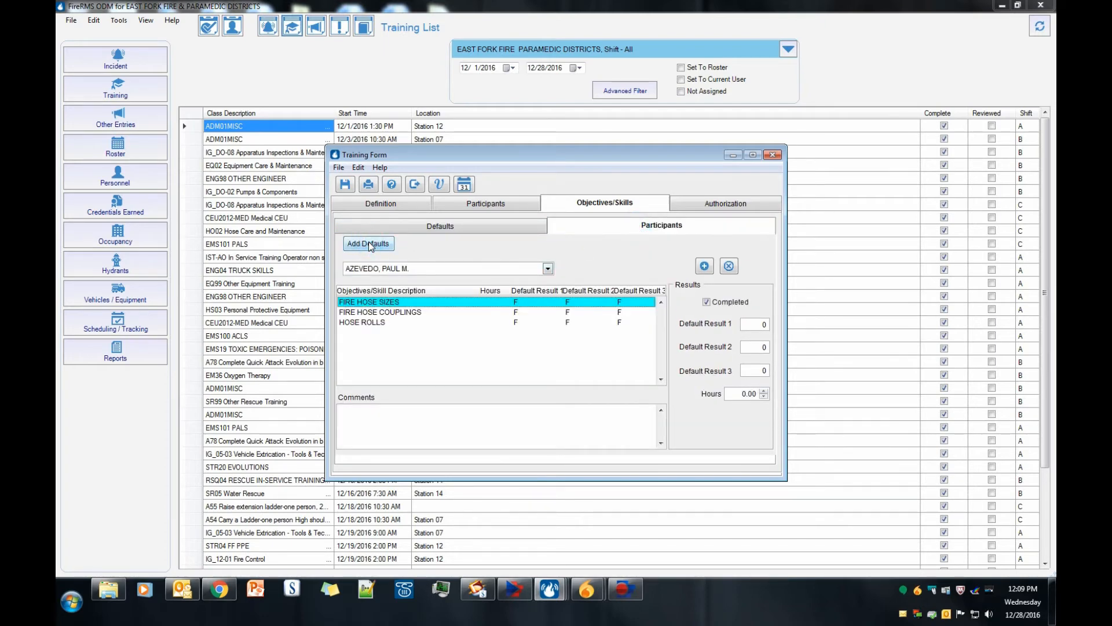
pyautogui.click(506, 268)
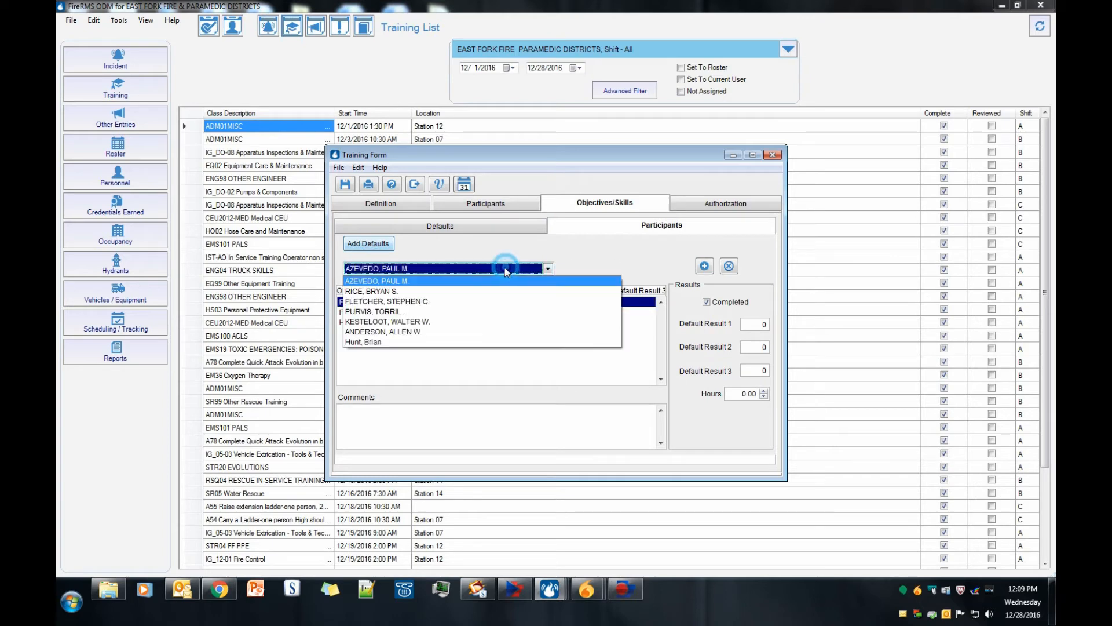
pyautogui.click(494, 290)
pyautogui.click(485, 269)
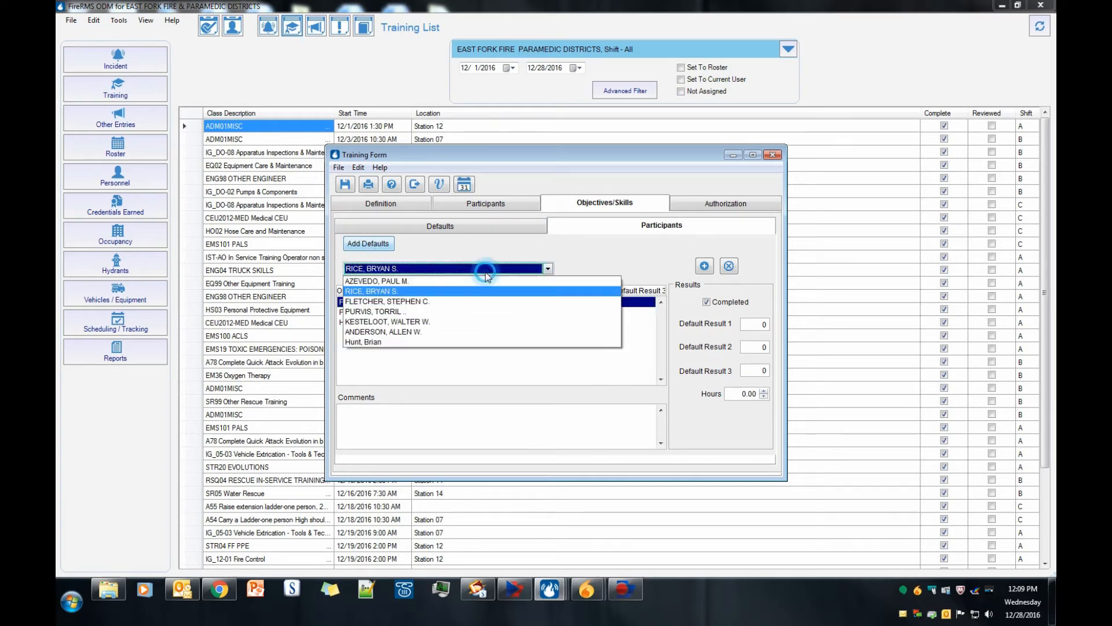
pyautogui.click(478, 301)
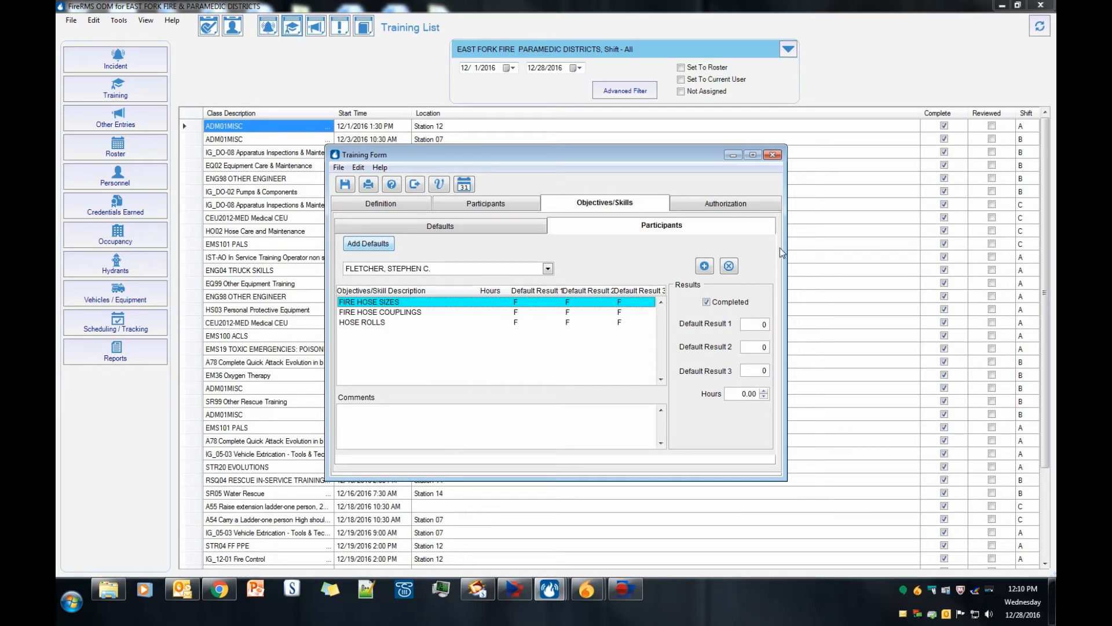
# - Authorize the training as completed with the current user as member making the report, and close the form with its changes saved
pyautogui.click(734, 207)
pyautogui.click(413, 258)
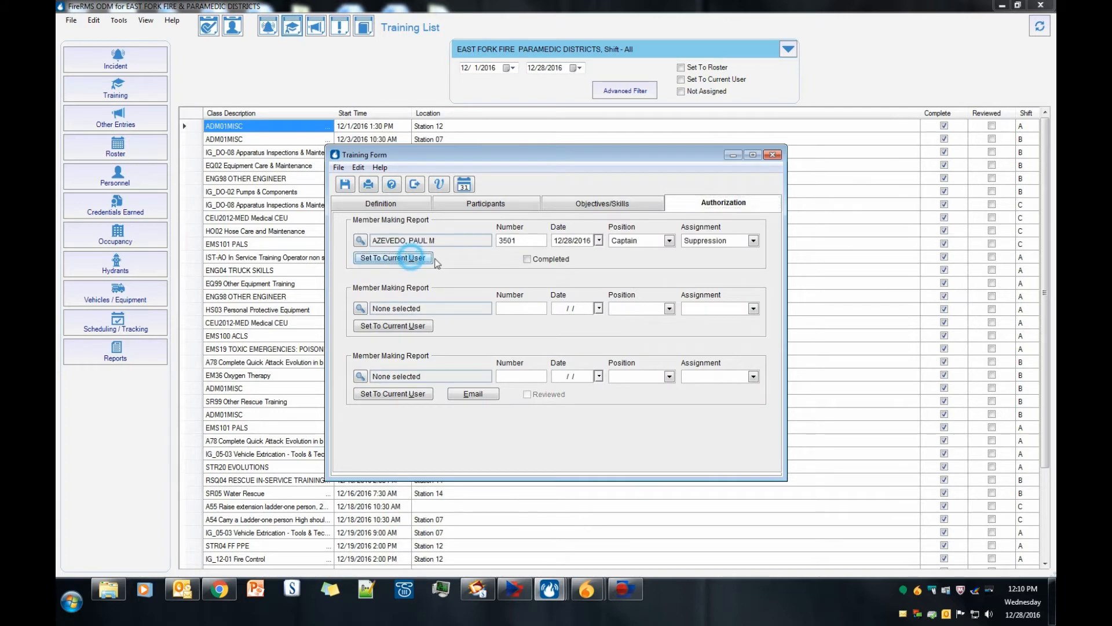
pyautogui.click(536, 259)
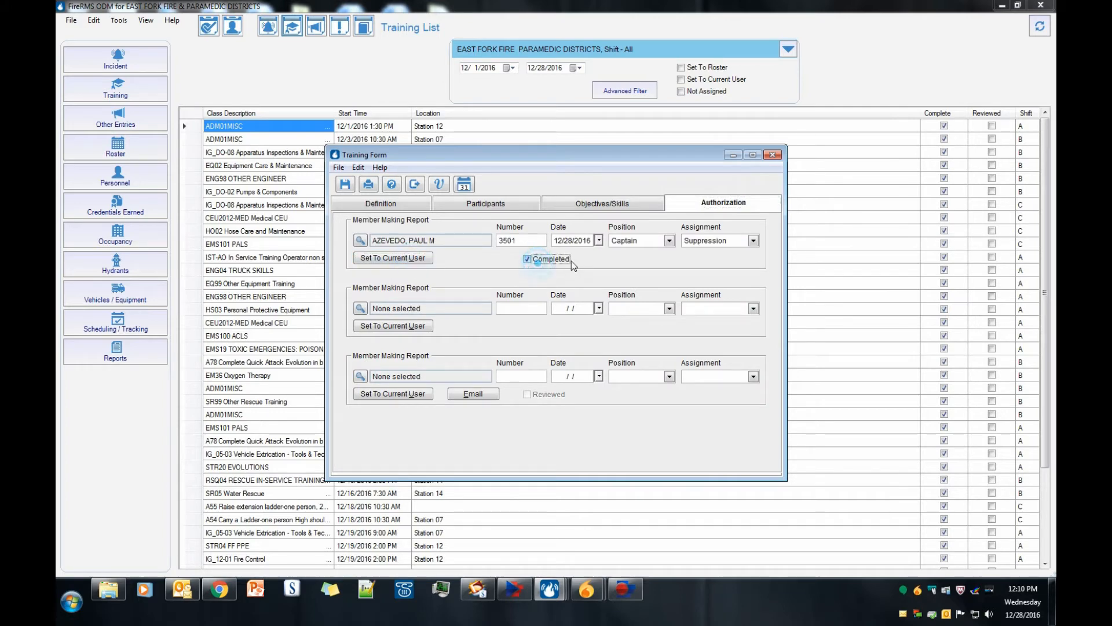
pyautogui.click(417, 191)
pyautogui.click(509, 345)
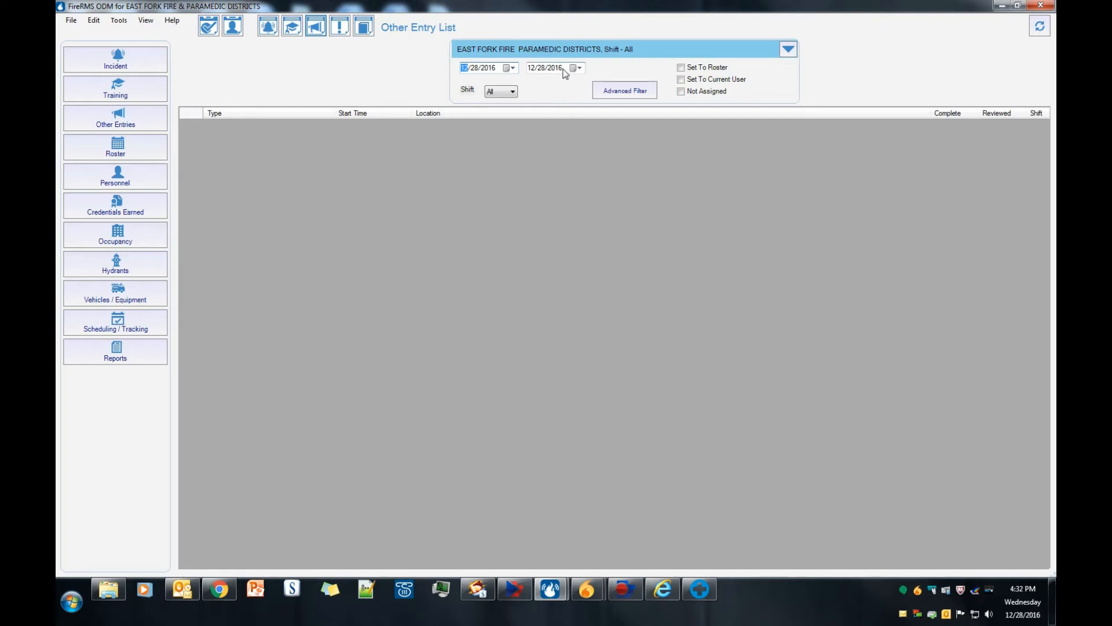
# - Set the other entries start date to 12/26/2016 and locate the Other item on December 27 in the ToDo calendar
pyautogui.click(510, 68)
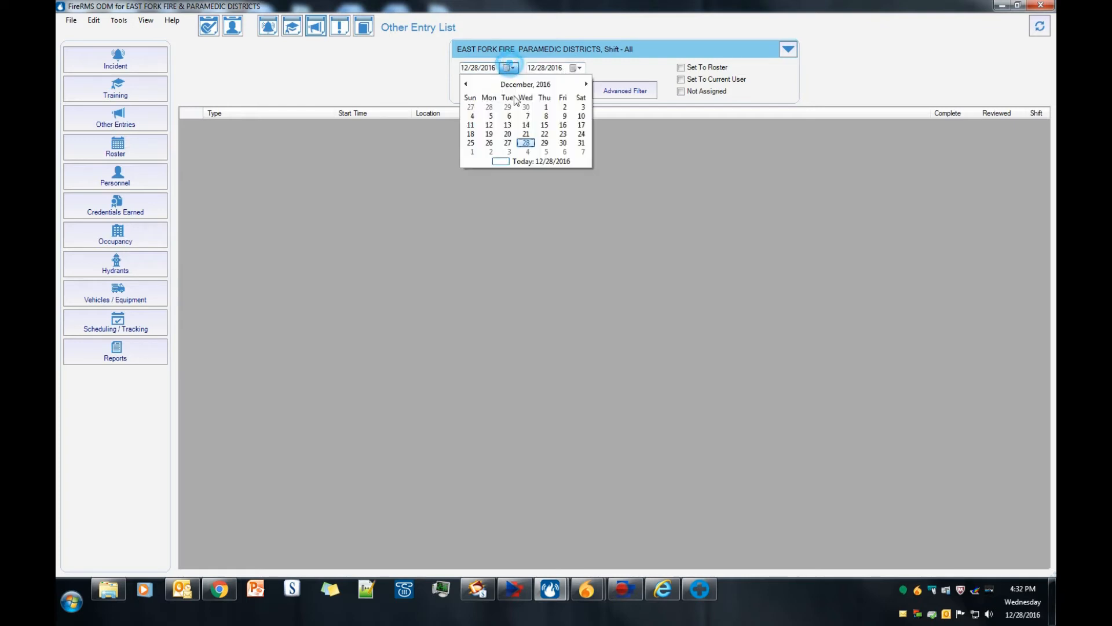
pyautogui.click(490, 143)
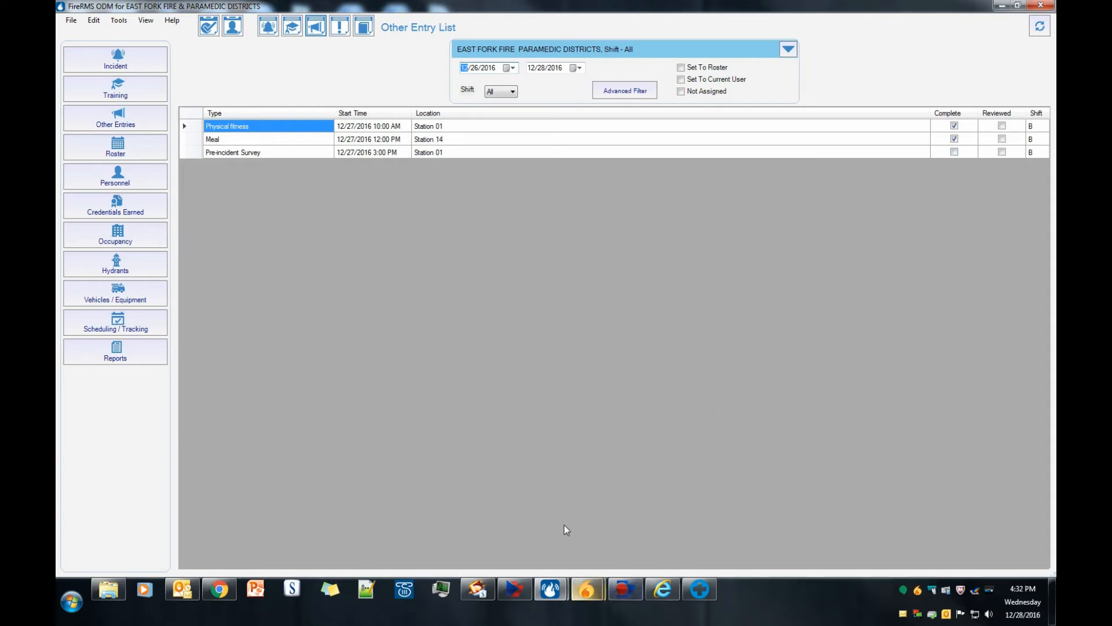
pyautogui.click(208, 27)
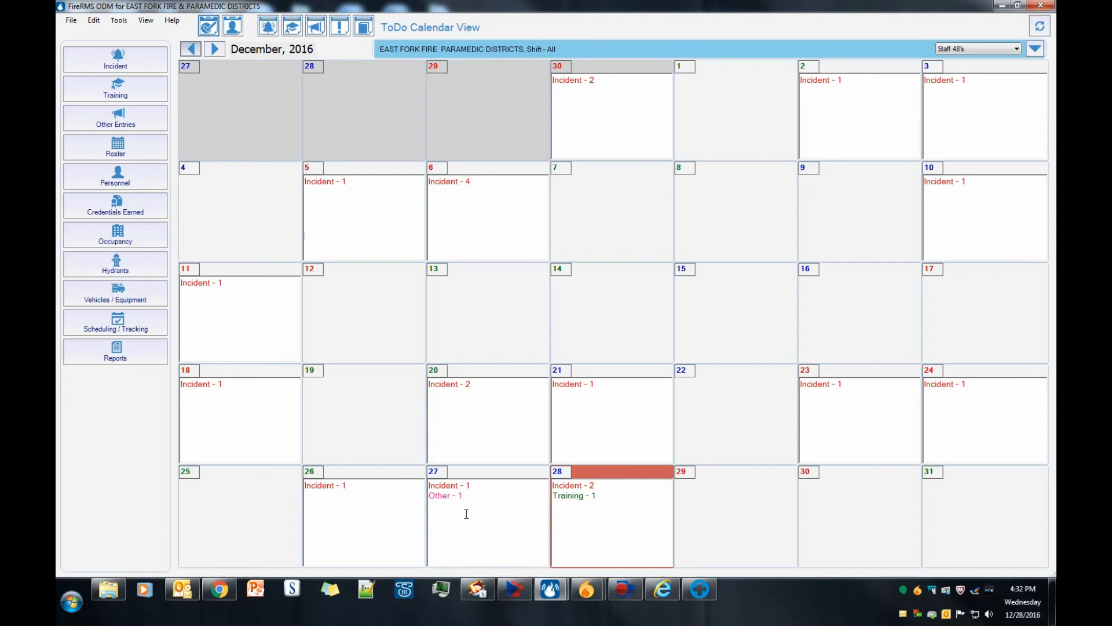
pyautogui.click(458, 497)
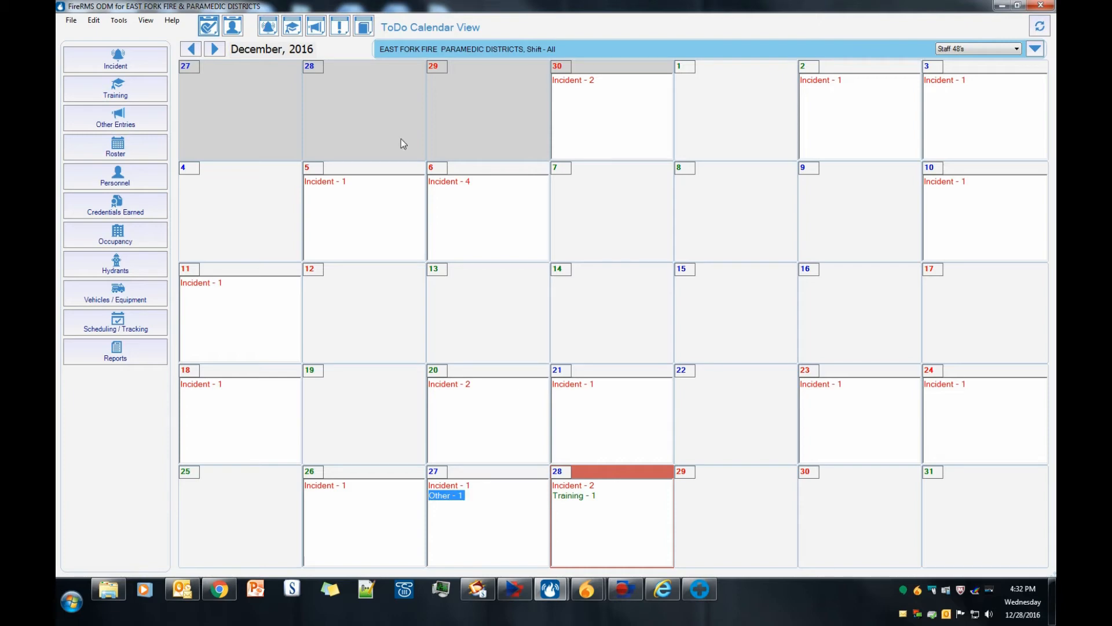
# - Open the incomplete Pre-incident Survey for Station 01 from the Other Entry List
pyautogui.click(318, 27)
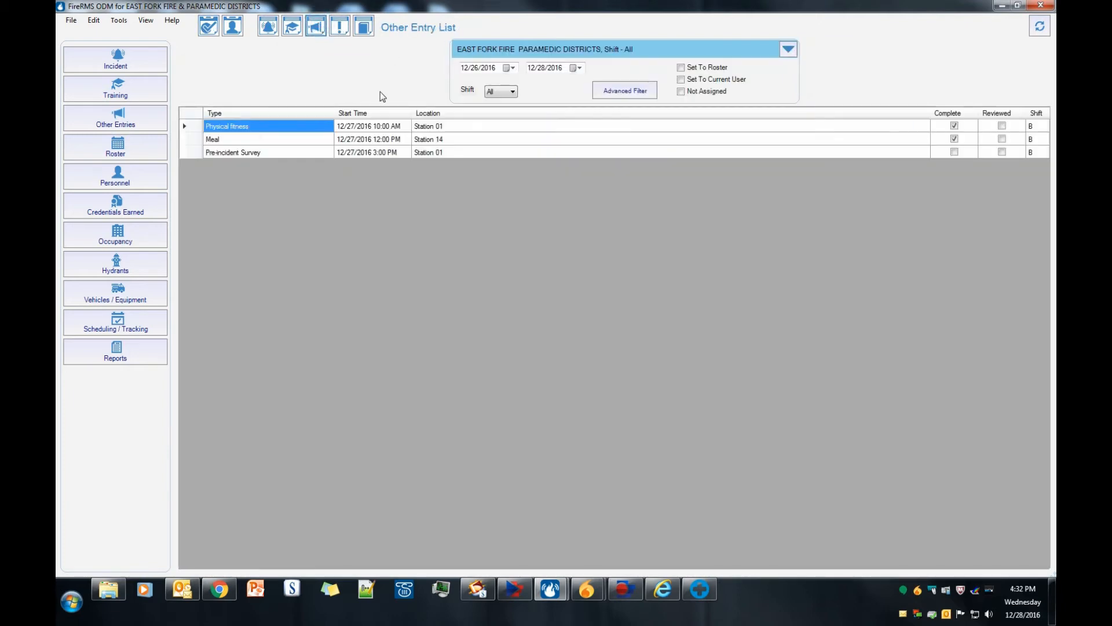
pyautogui.click(279, 153)
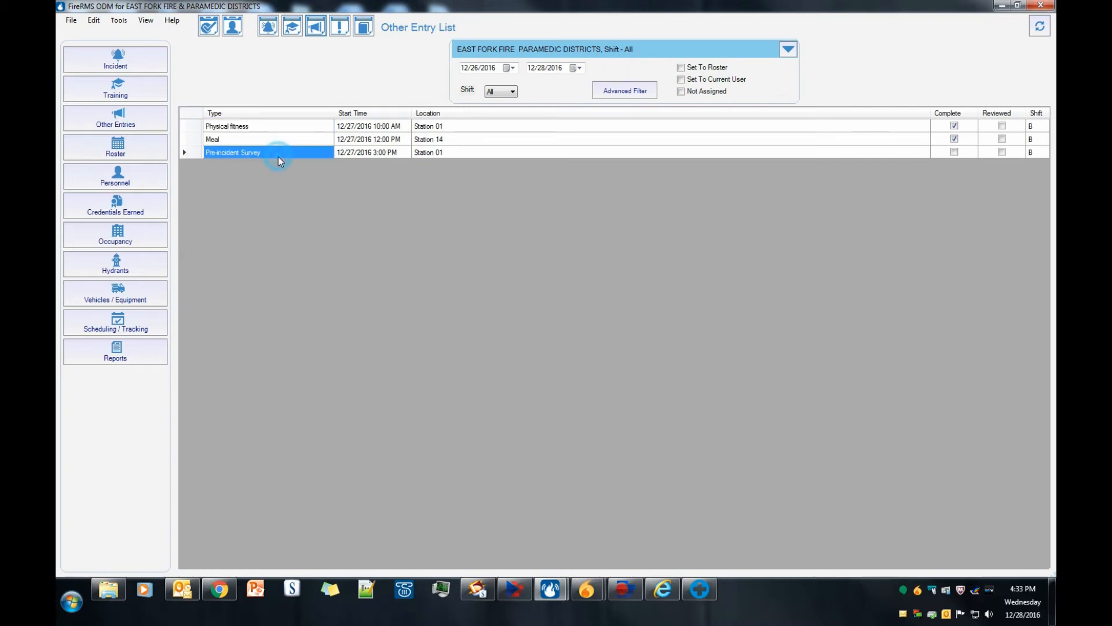
pyautogui.click(955, 153)
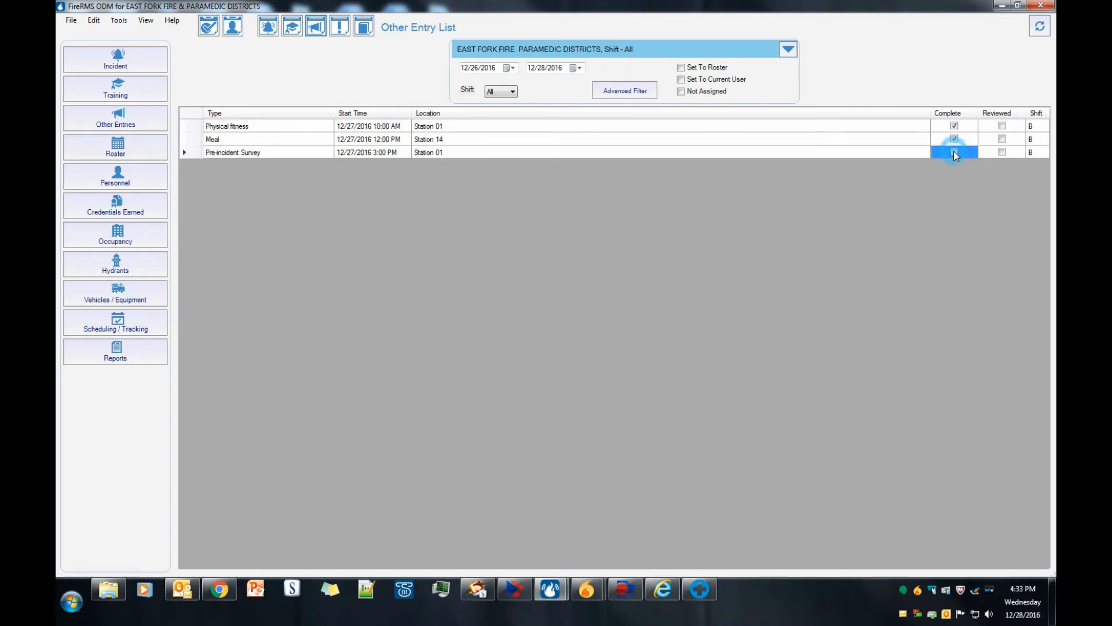
pyautogui.click(264, 154)
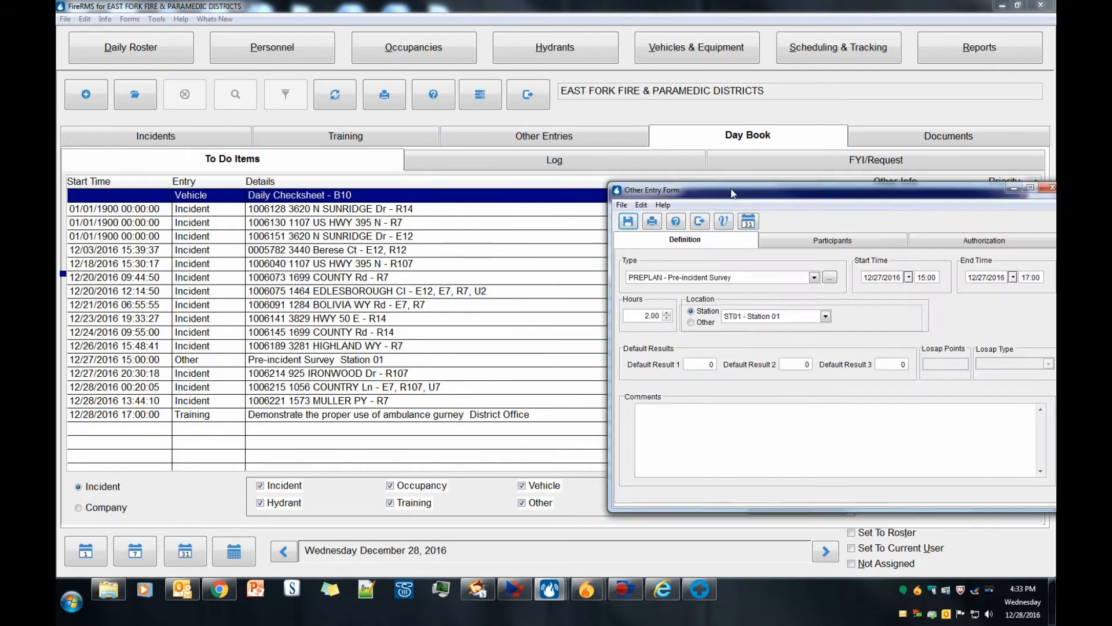
pyautogui.moveTo(887, 186); pyautogui.dragTo(506, 109)
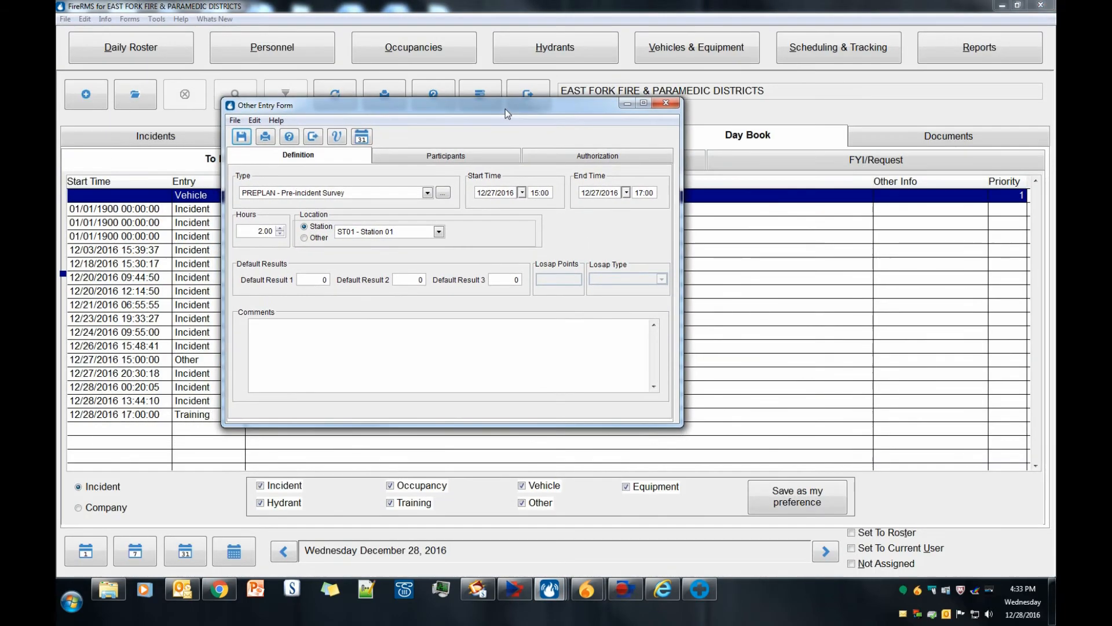
# - Mark the Pre-incident Survey as completed in its authorization and close the form, saving the changes
pyautogui.click(561, 162)
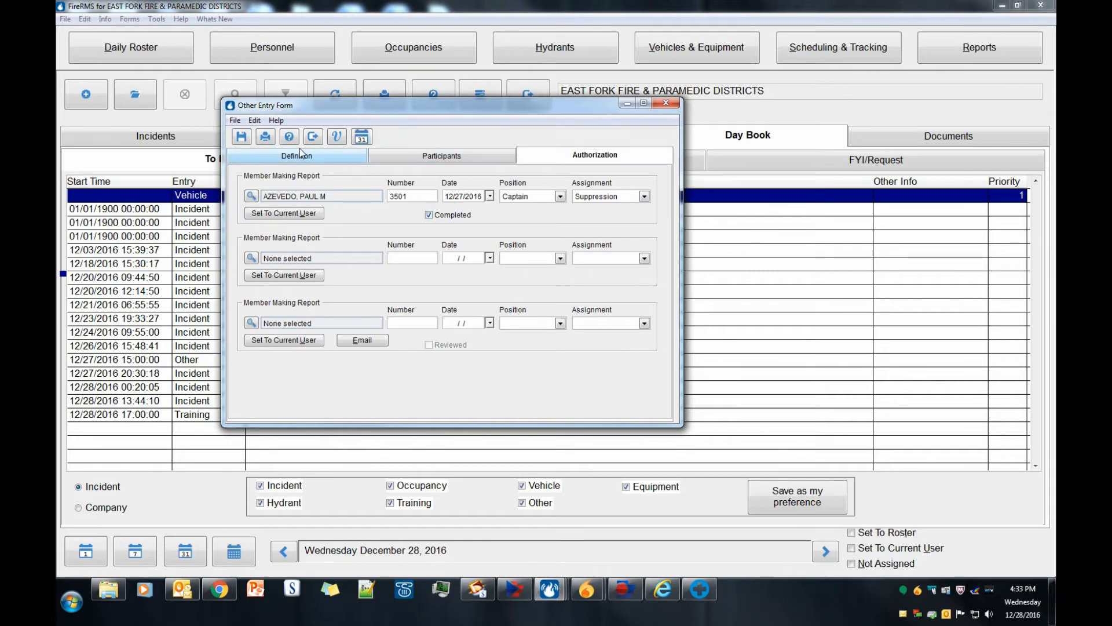
pyautogui.click(319, 142)
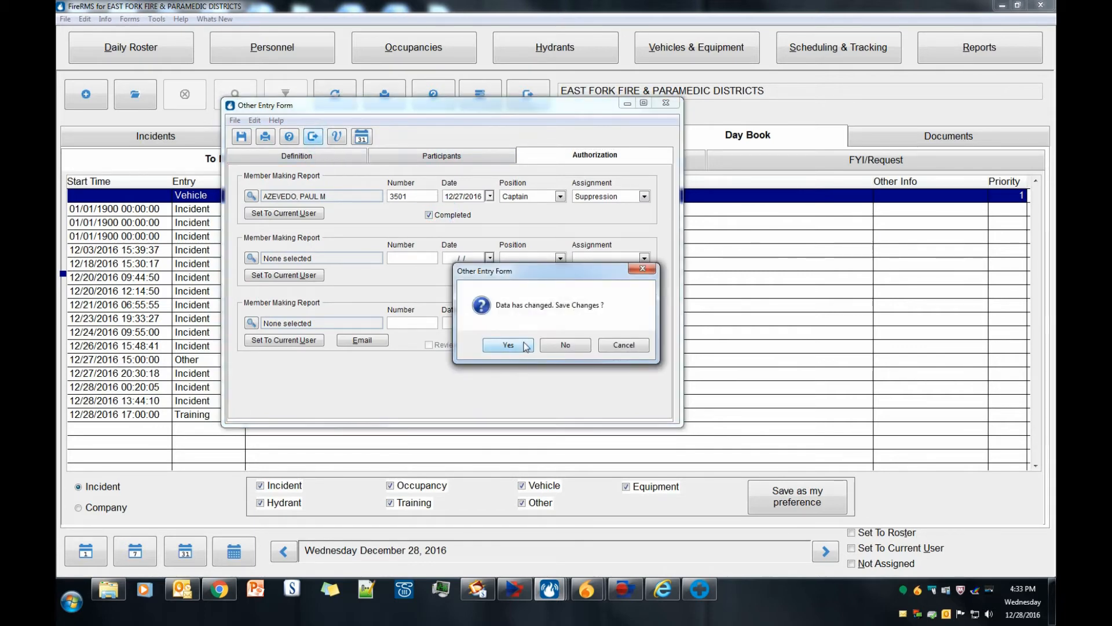
pyautogui.click(508, 345)
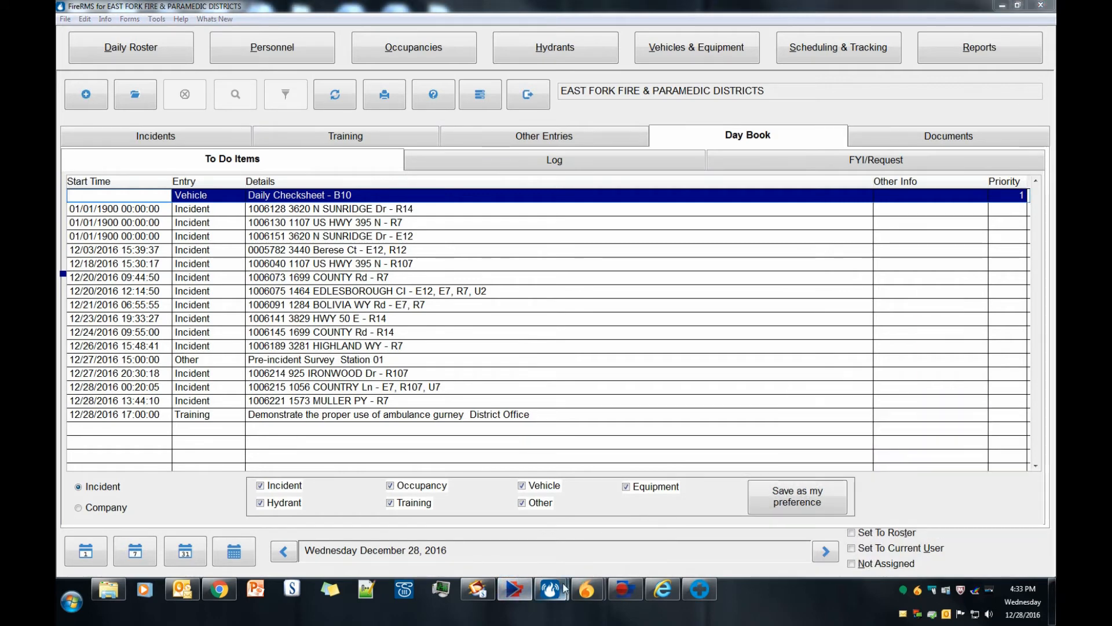
# - Switch back to FireRMS ODM and check the December 27 items in the ToDo calendar
pyautogui.moveTo(569, 578)
pyautogui.click(589, 533)
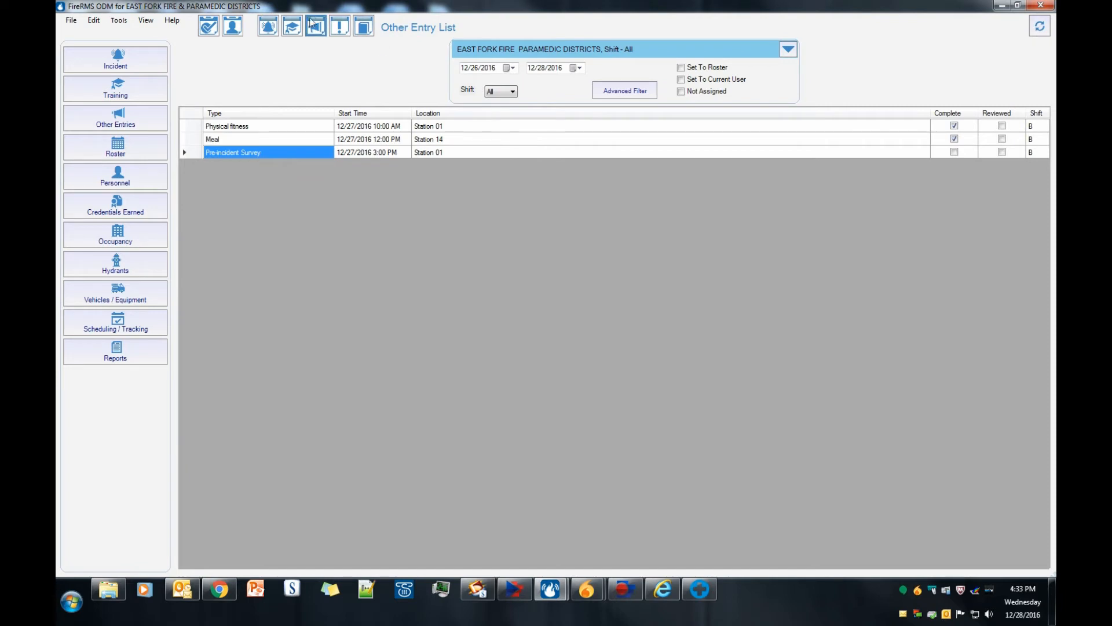
pyautogui.click(209, 28)
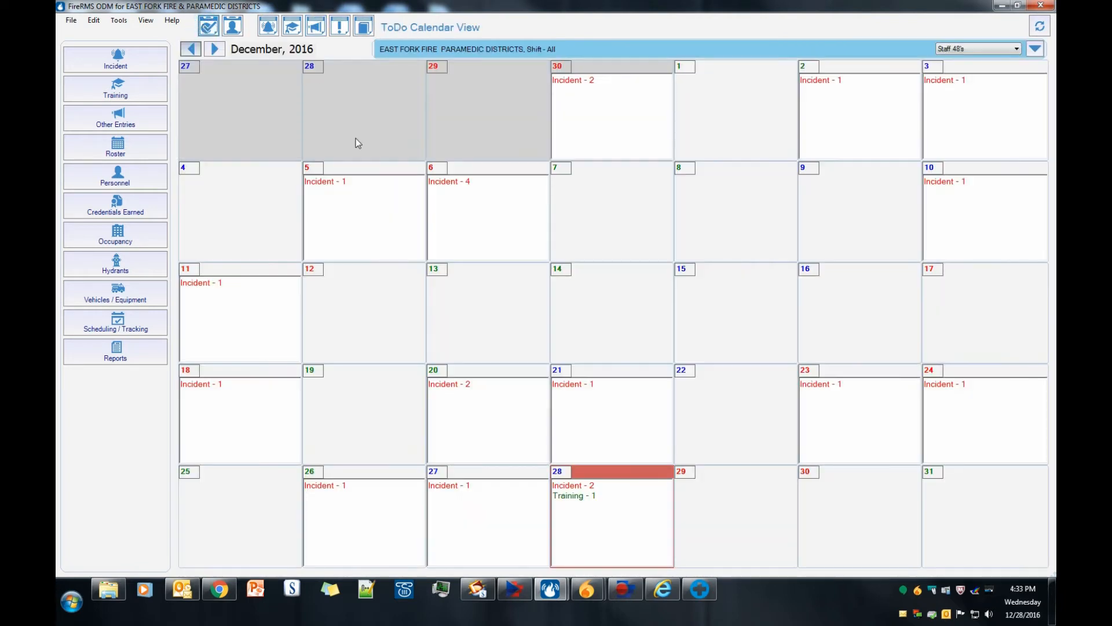
# - Widen the class description column in the Training List and open the incomplete FF1902 ambulance gurney training at District Office
pyautogui.click(469, 500)
pyautogui.click(616, 500)
pyautogui.click(574, 498)
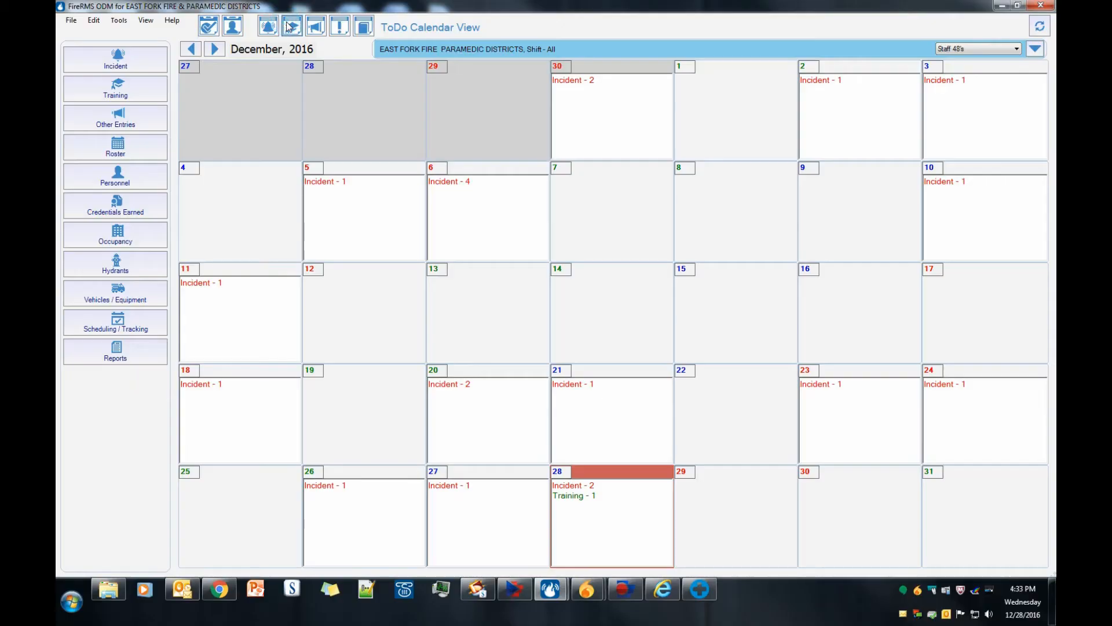
pyautogui.click(292, 25)
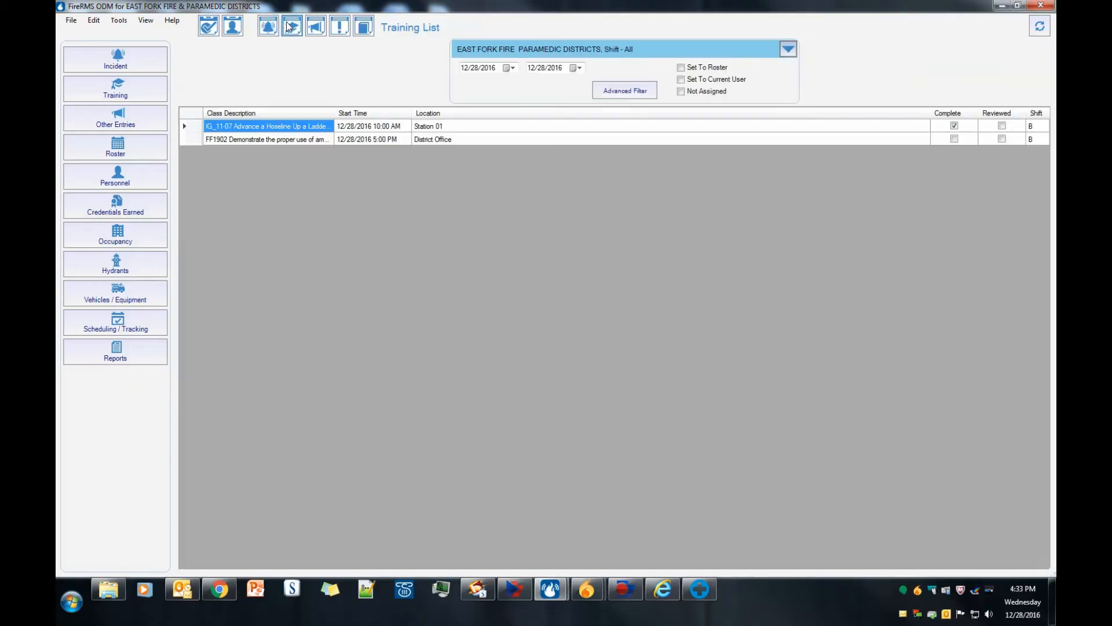
pyautogui.click(436, 140)
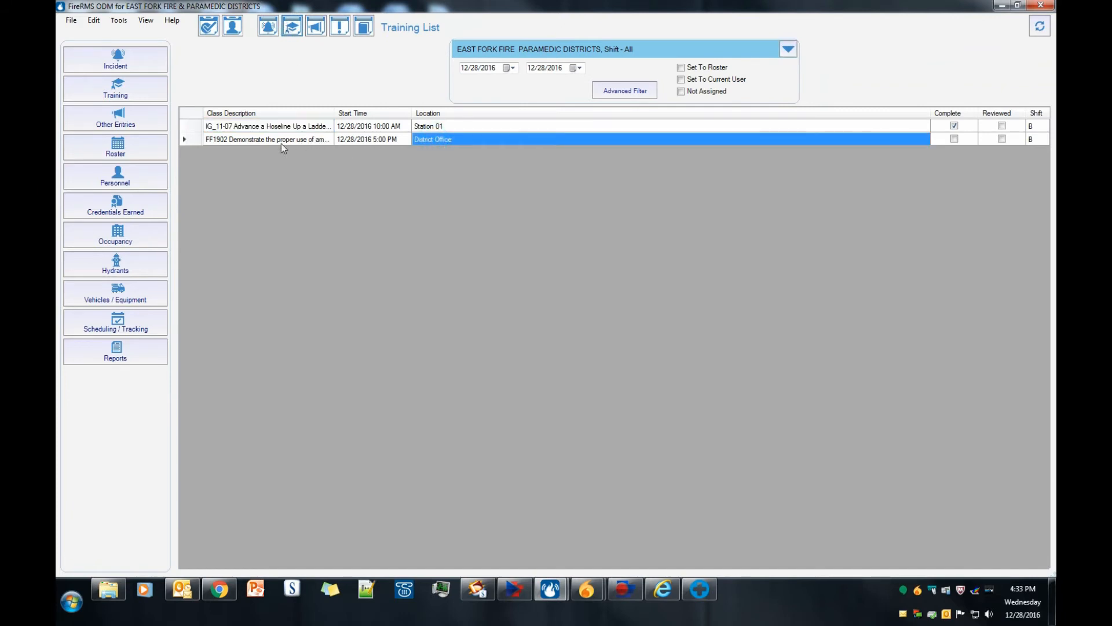
pyautogui.moveTo(334, 113); pyautogui.dragTo(412, 113)
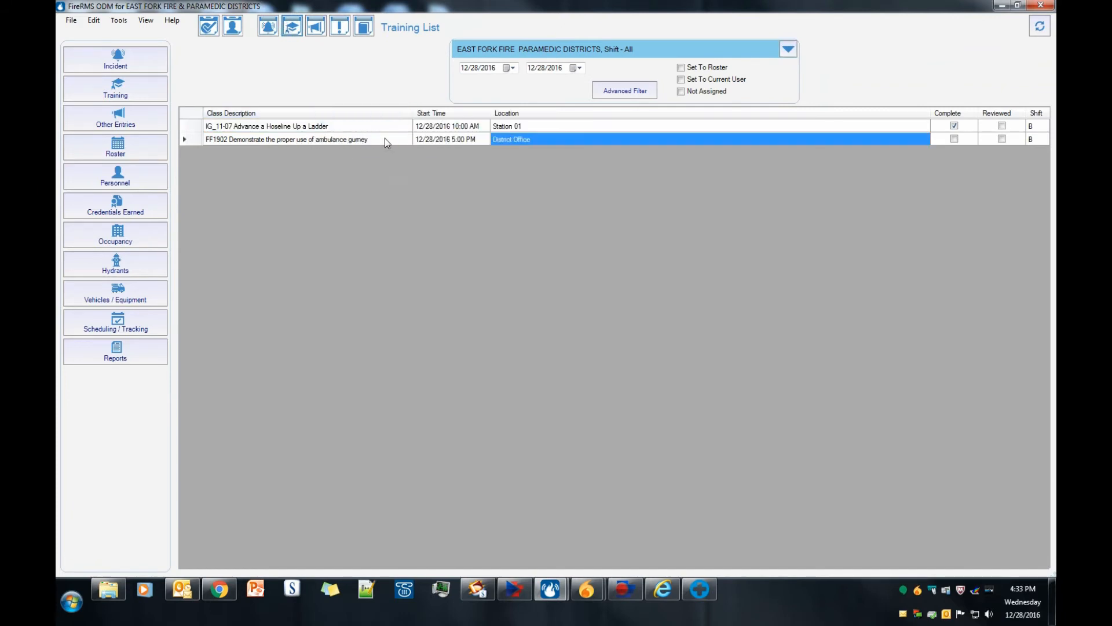
pyautogui.doubleClick(346, 142)
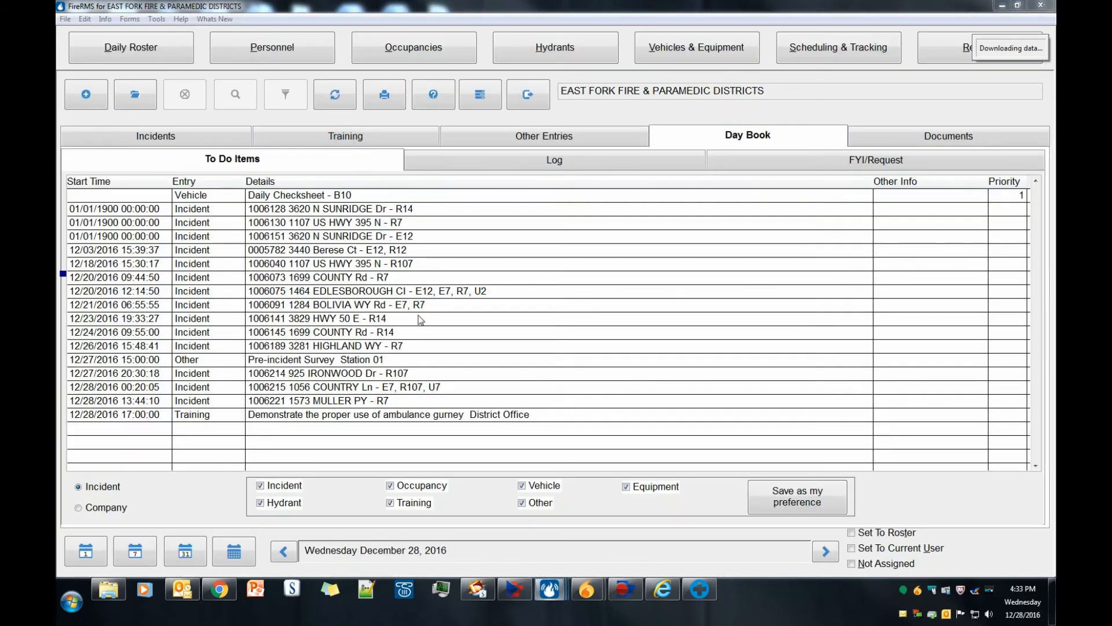
# - Review the roles and completion marks of all participants in the ambulance gurney training form
pyautogui.click(481, 206)
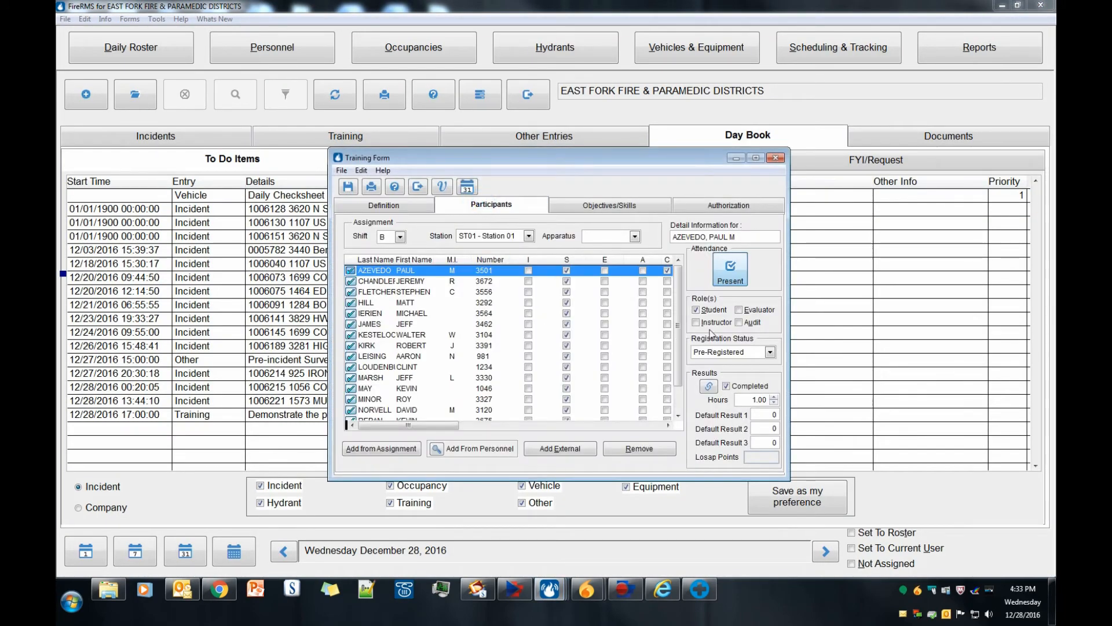
pyautogui.moveTo(679, 285)
pyautogui.mouseDown()
pyautogui.moveTo(681, 329)
pyautogui.moveTo(677, 304)
pyautogui.mouseUp()
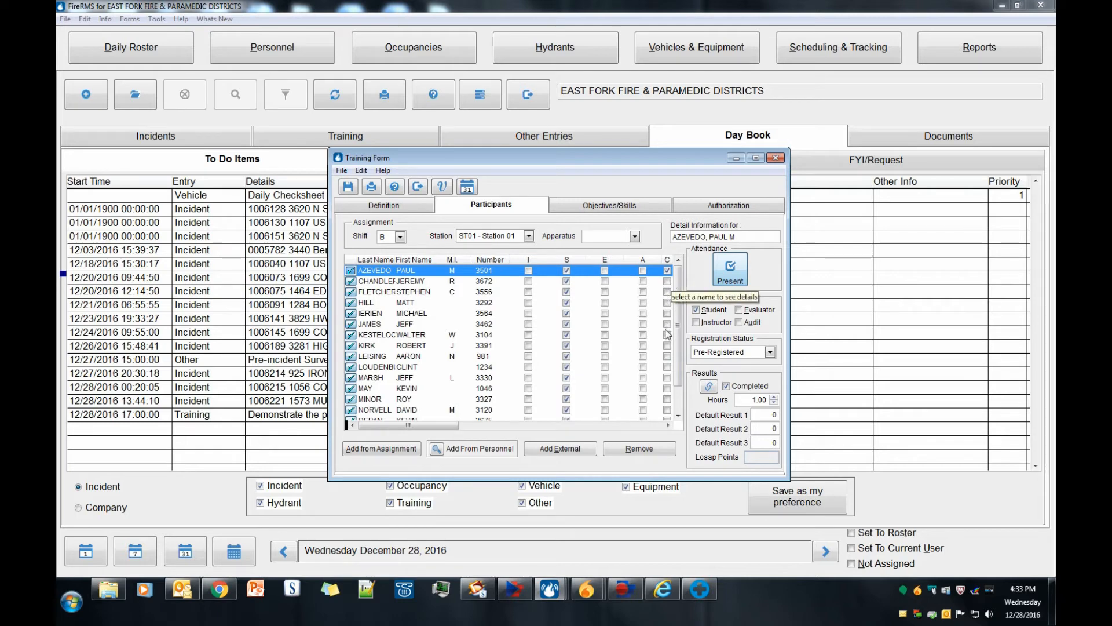
pyautogui.scroll(-4, 674, 277)
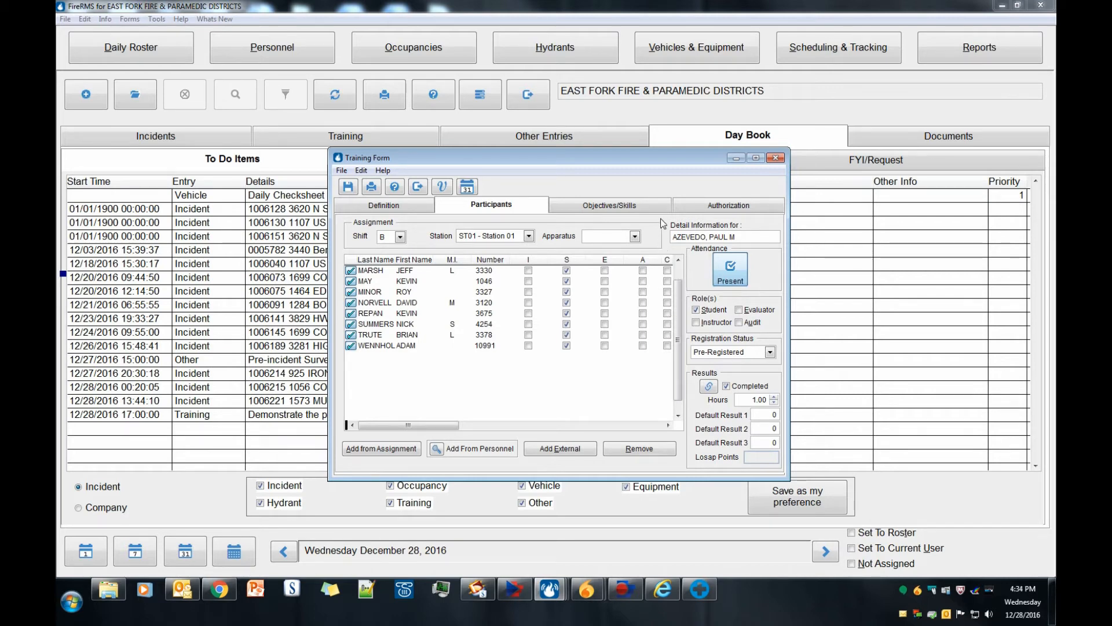
# - Switch back to FireRMS ODM and check the December 28 training item in the ToDo calendar
pyautogui.click(550, 589)
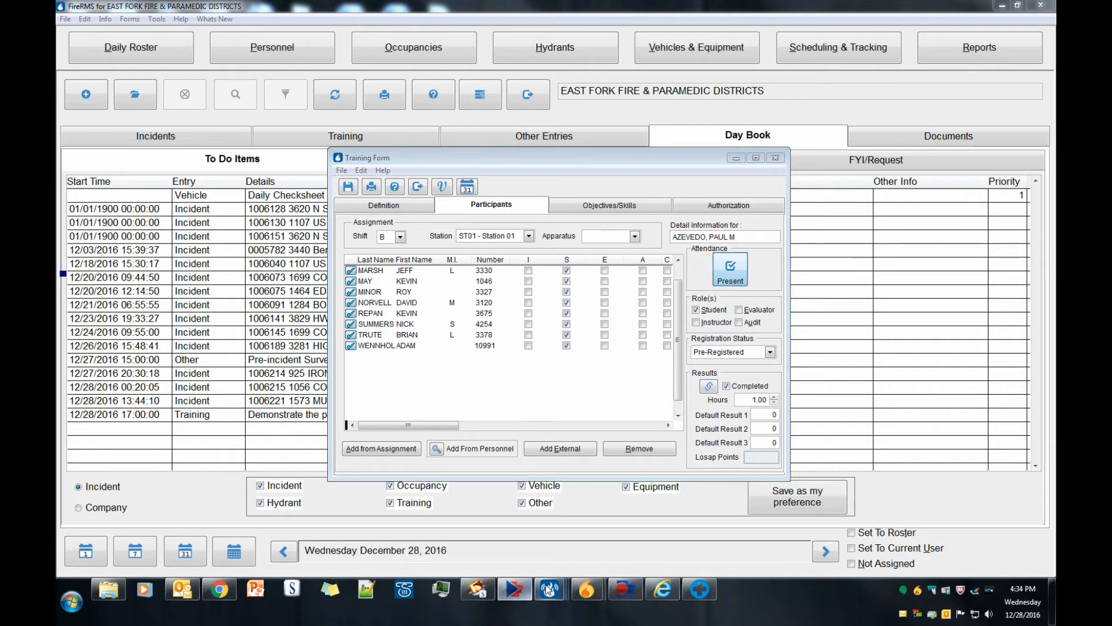
pyautogui.click(571, 528)
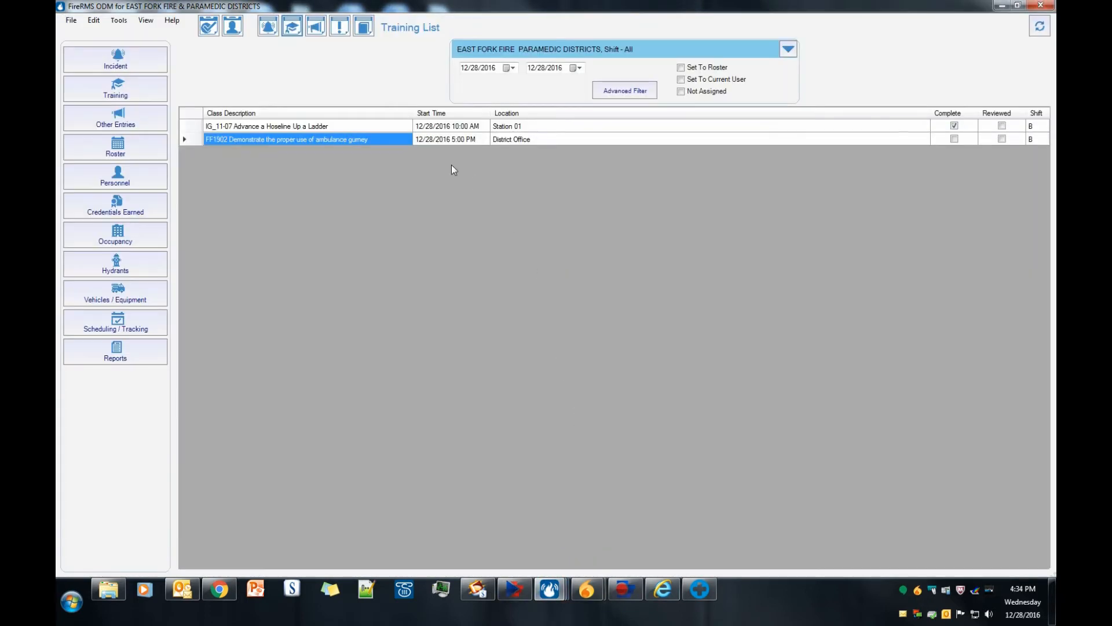
pyautogui.click(214, 31)
pyautogui.click(608, 496)
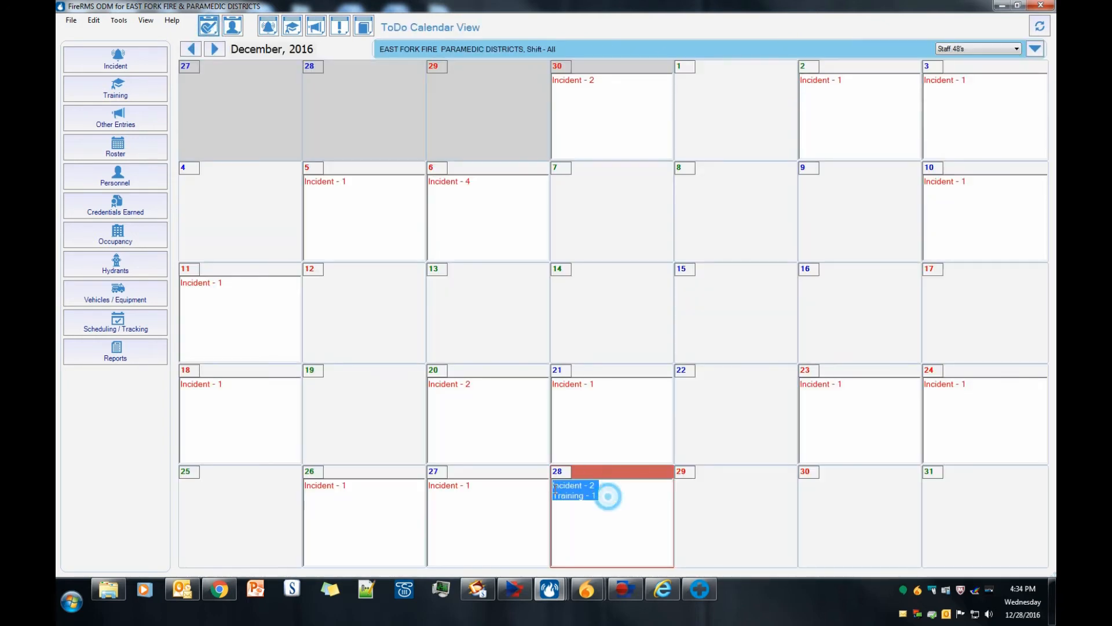
pyautogui.click(578, 492)
pyautogui.click(589, 496)
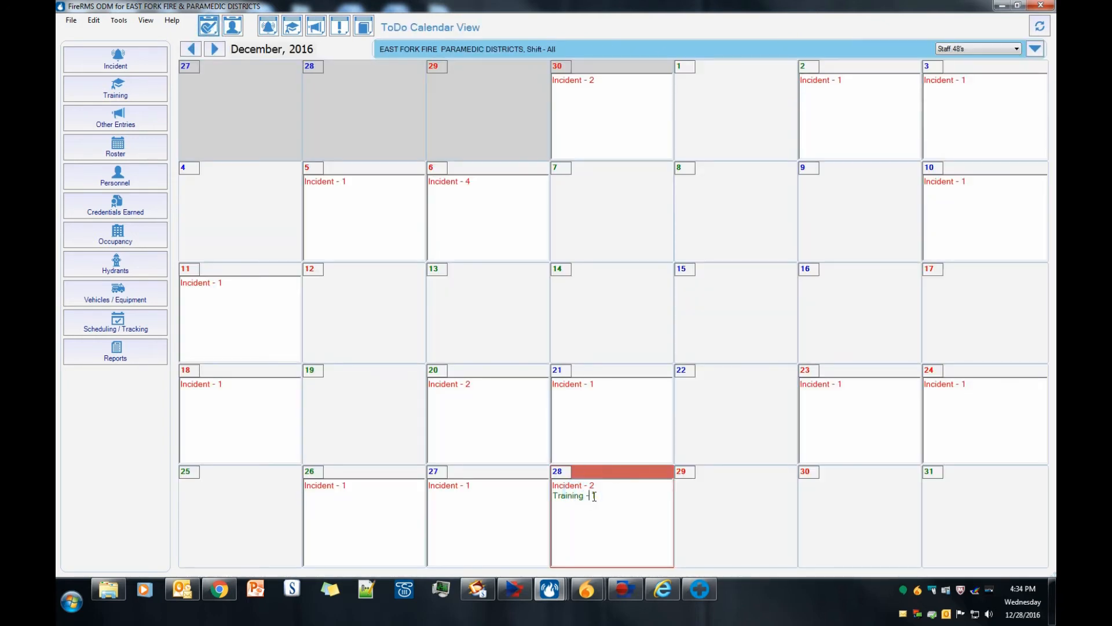
pyautogui.moveTo(594, 497); pyautogui.dragTo(575, 499)
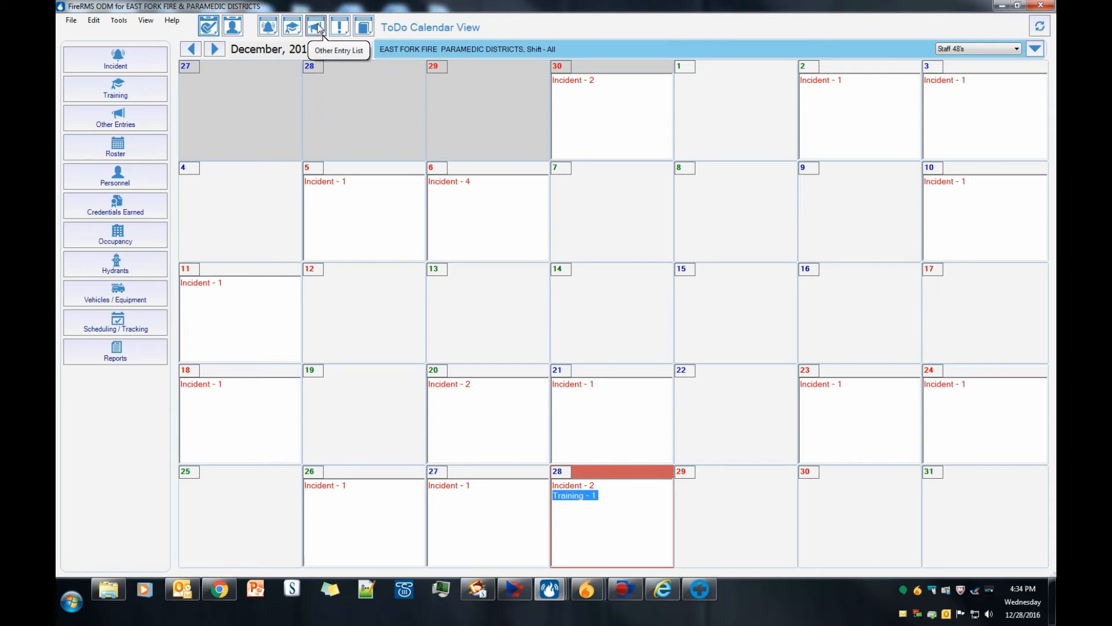
# - Create a new other entry and choose MEAL - Meal as its type from the department codes
pyautogui.click(127, 120)
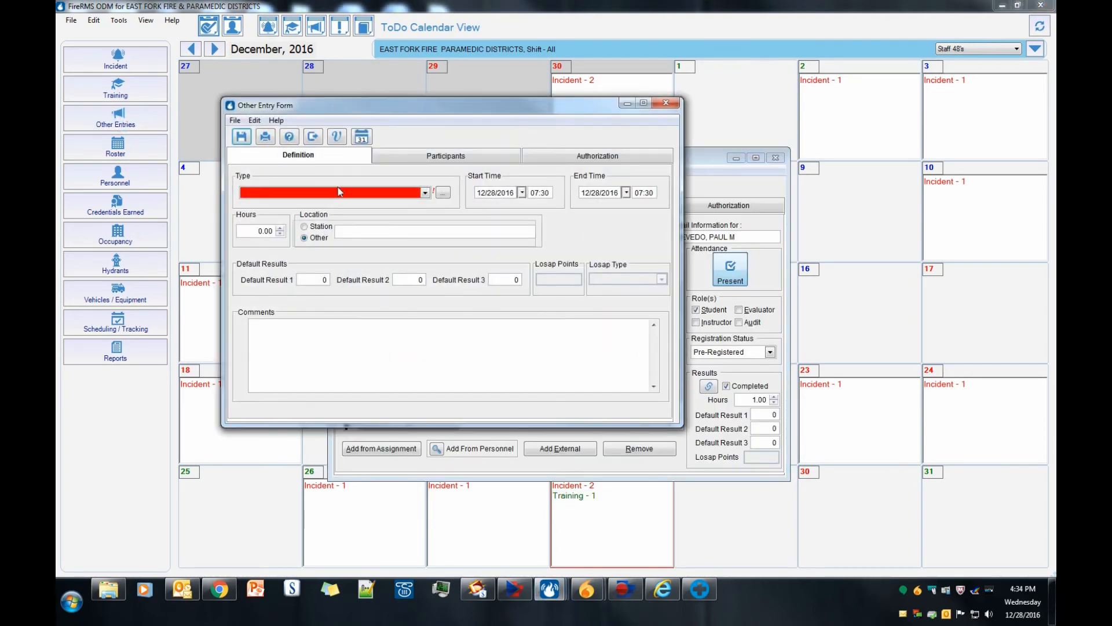
pyautogui.click(439, 192)
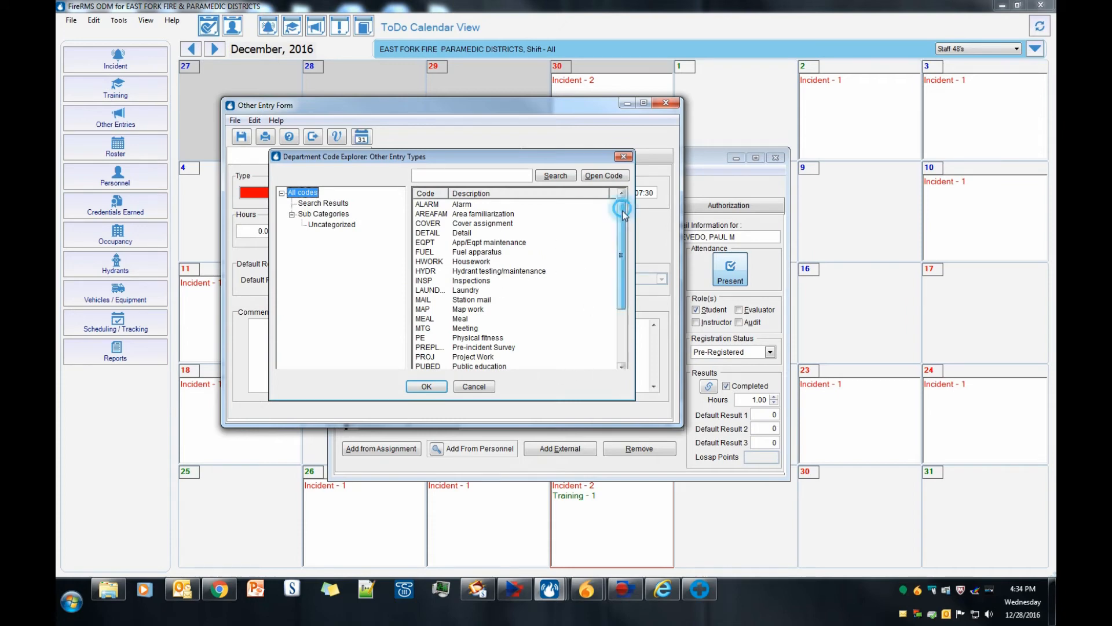
pyautogui.moveTo(623, 212); pyautogui.dragTo(624, 235)
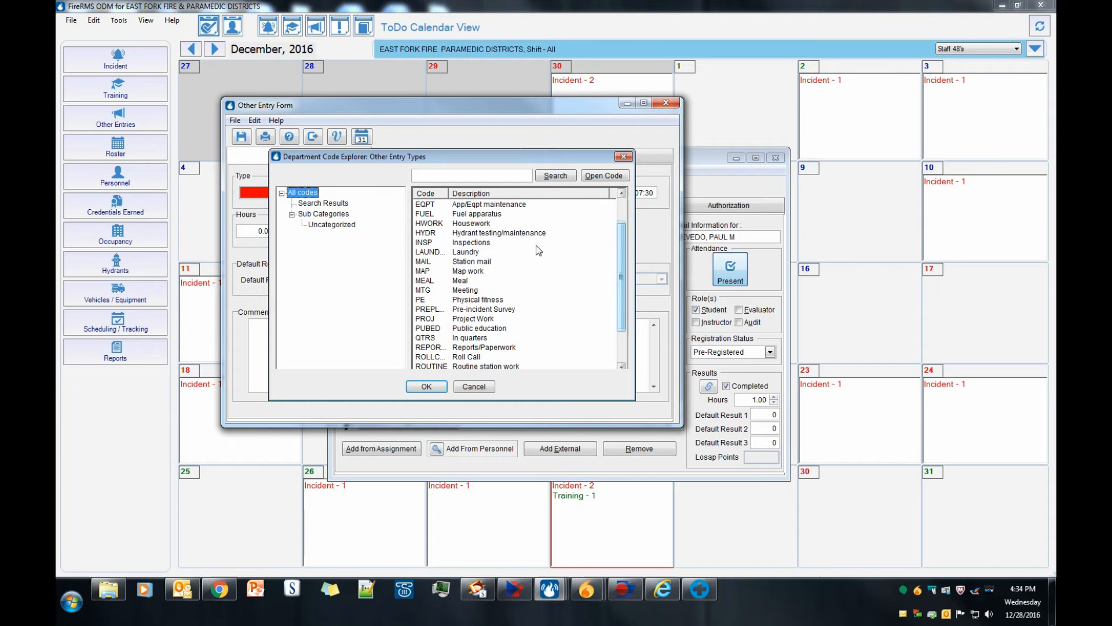
pyautogui.click(458, 281)
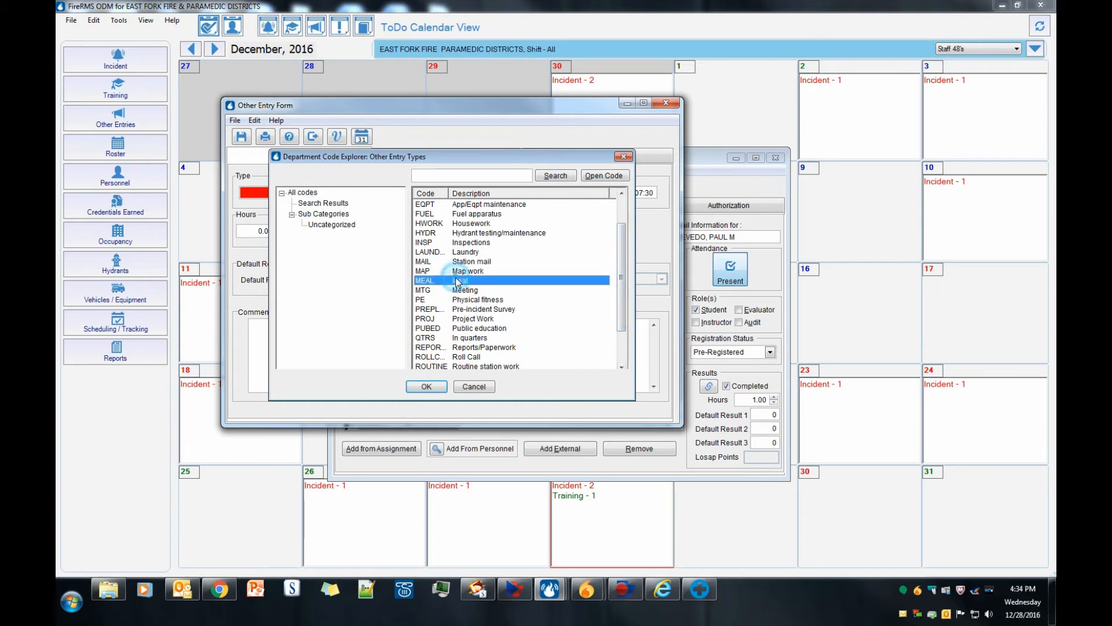
pyautogui.click(427, 387)
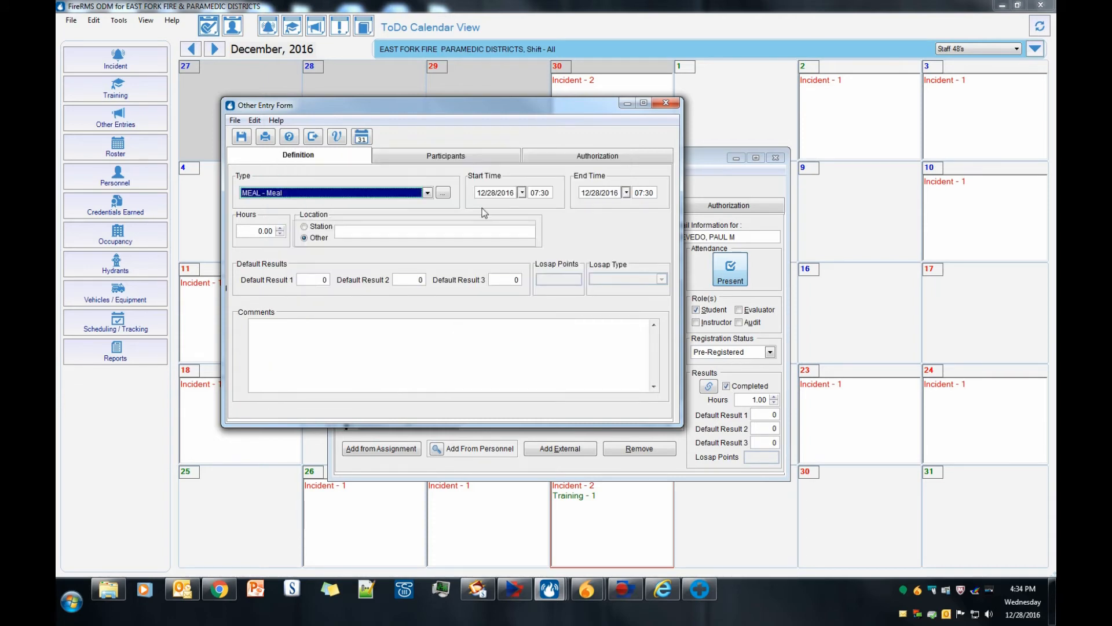
# - Set the meal entry's start time to 10:00 and its end time to 10:30 on 12/28/2016
pyautogui.click(548, 192)
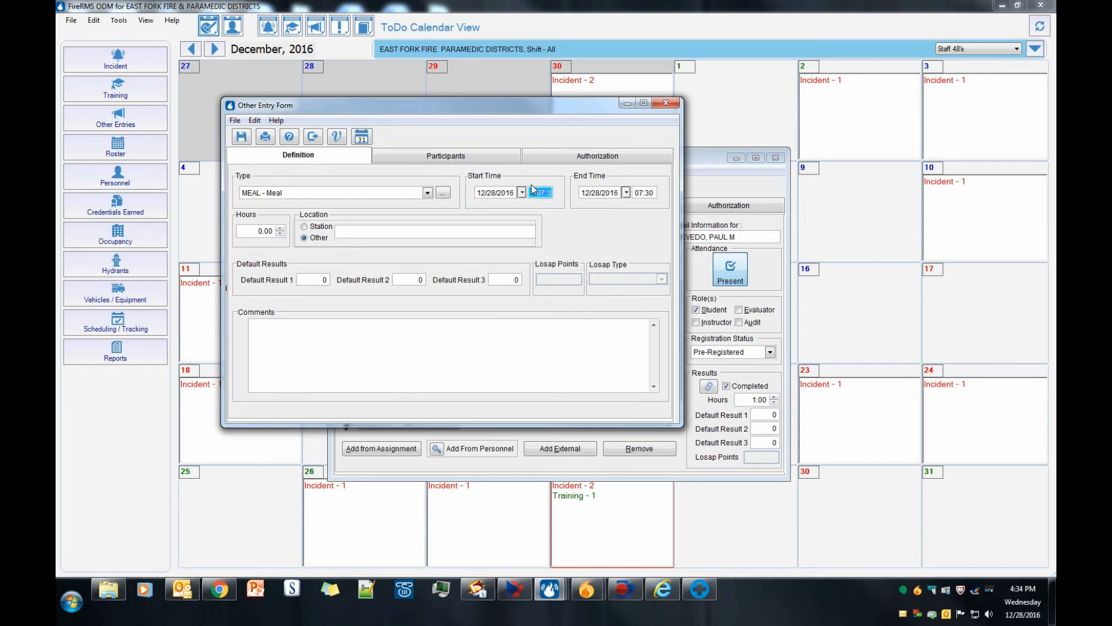
pyautogui.write('10:00')
pyautogui.press('Tab')
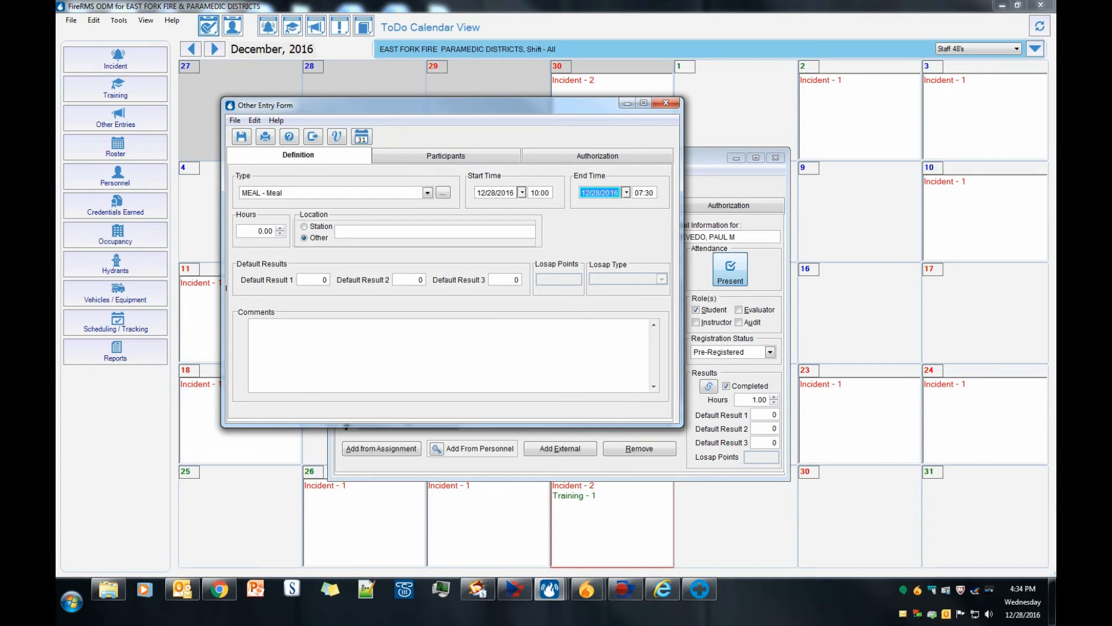
pyautogui.click(645, 192)
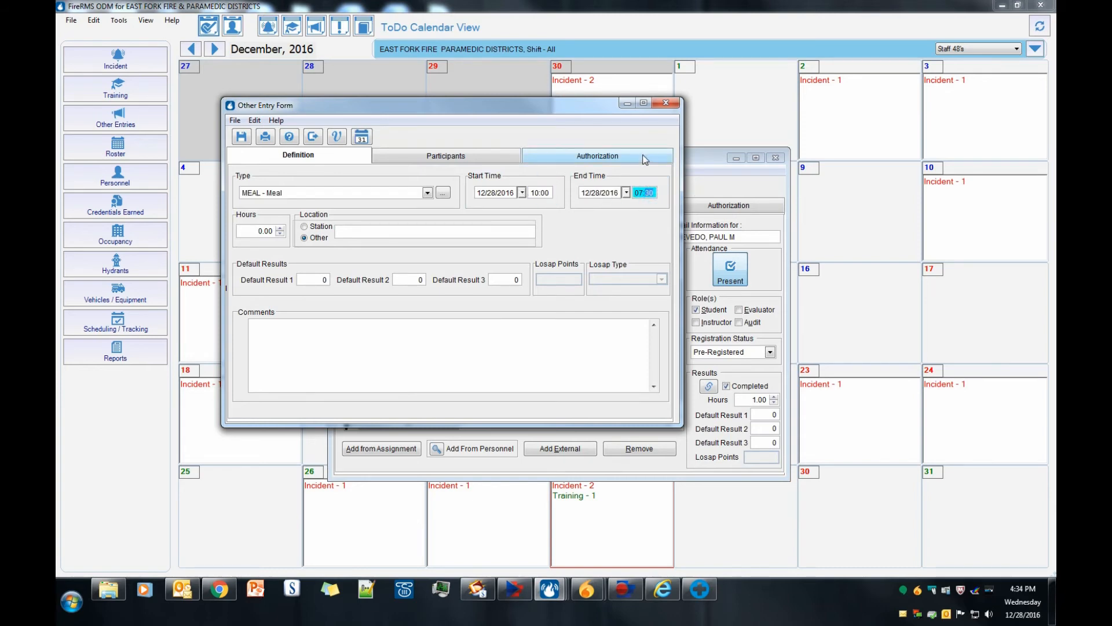
pyautogui.press('BackSpace')
pyautogui.write('10:30')
pyautogui.press('Tab')
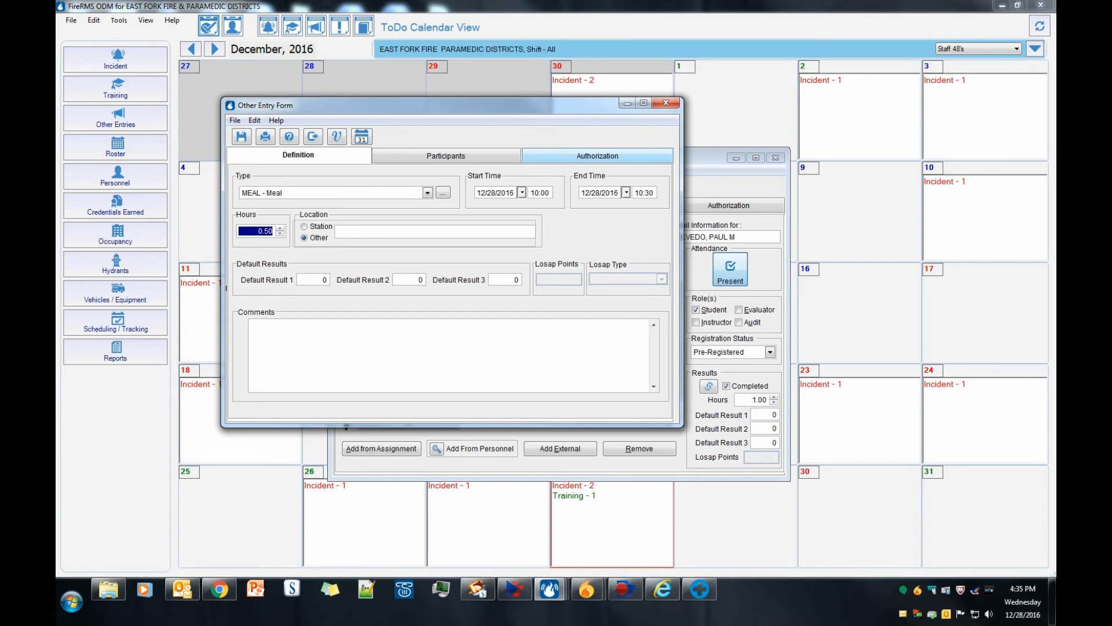
# - Set the meal entry's location to the station ST01 - Station 01
pyautogui.click(321, 227)
pyautogui.click(368, 232)
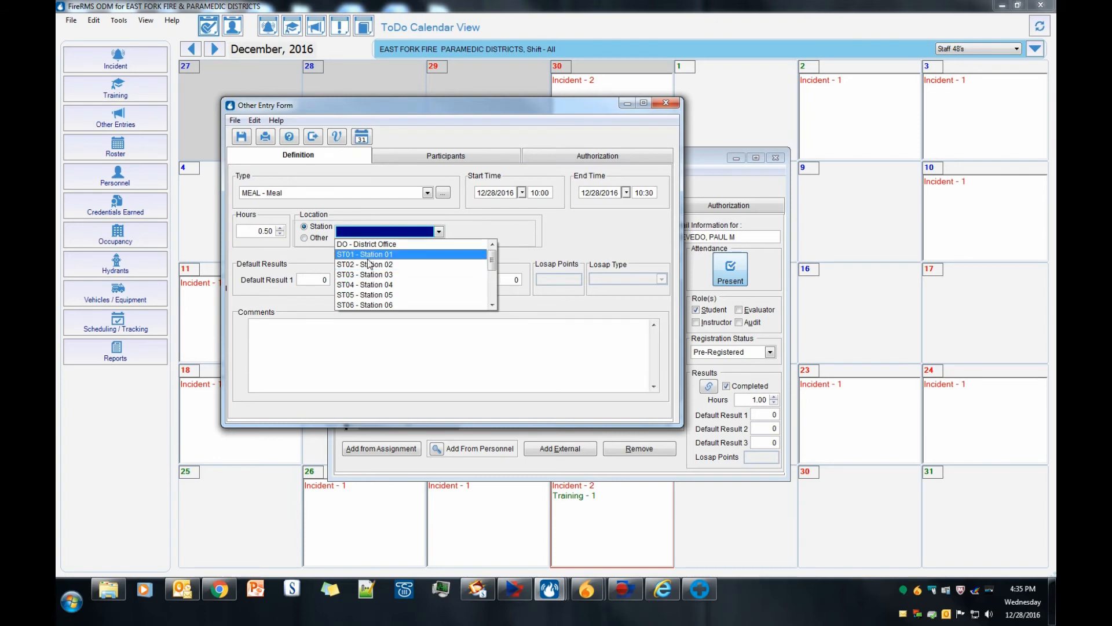
pyautogui.click(372, 255)
pyautogui.click(350, 390)
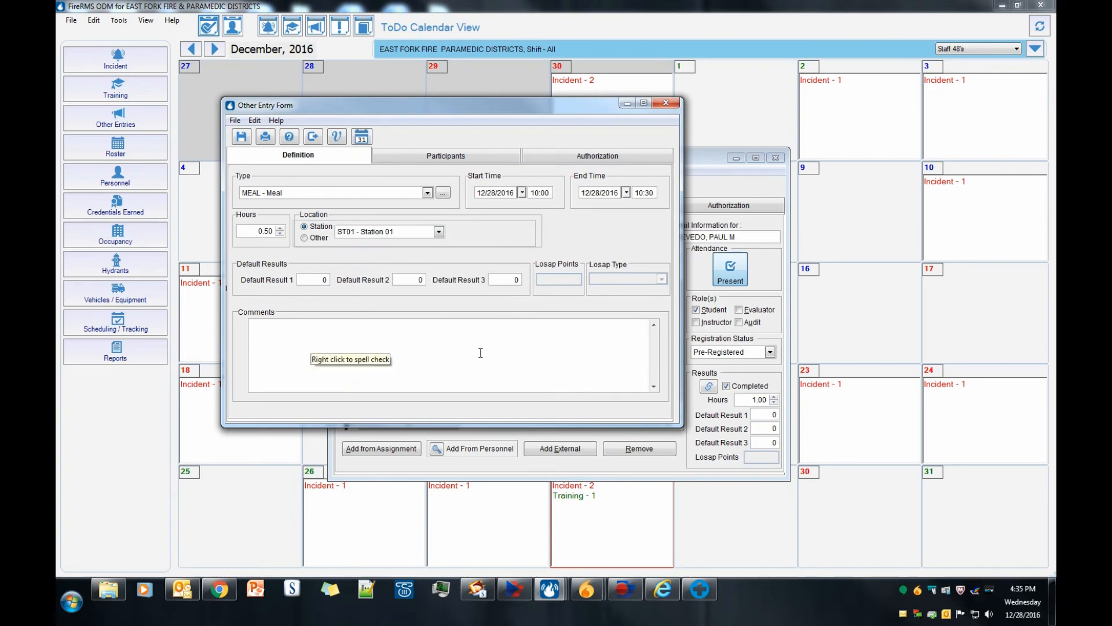
# - Add the participants assigned to ST01 - Station 01 on shift B to the meal entry
pyautogui.click(450, 165)
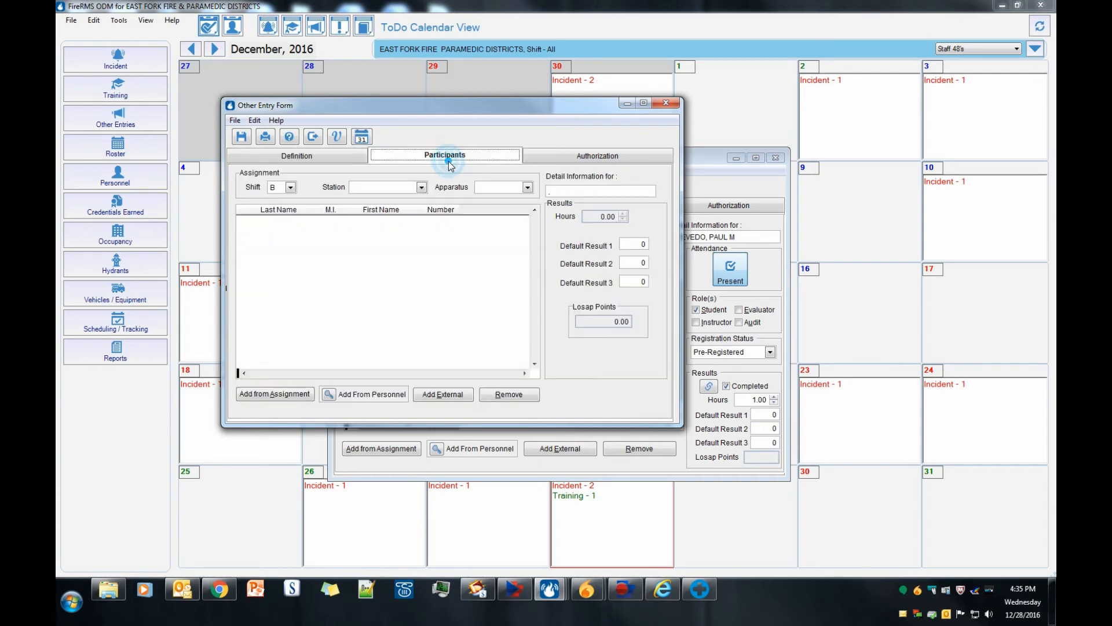
pyautogui.click(355, 187)
pyautogui.click(374, 198)
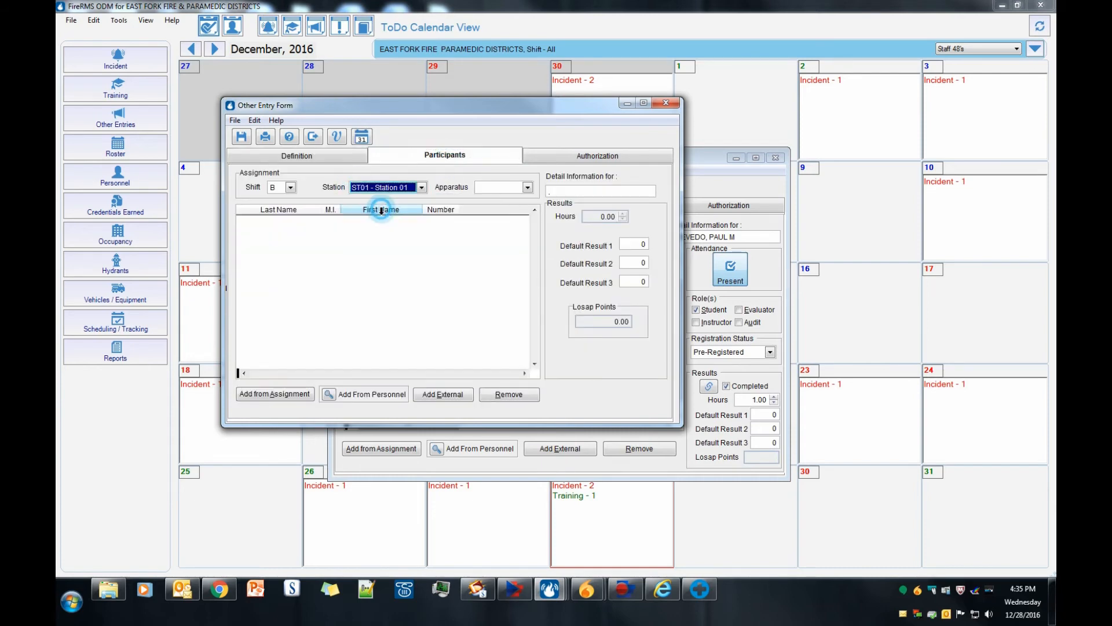
pyautogui.click(304, 393)
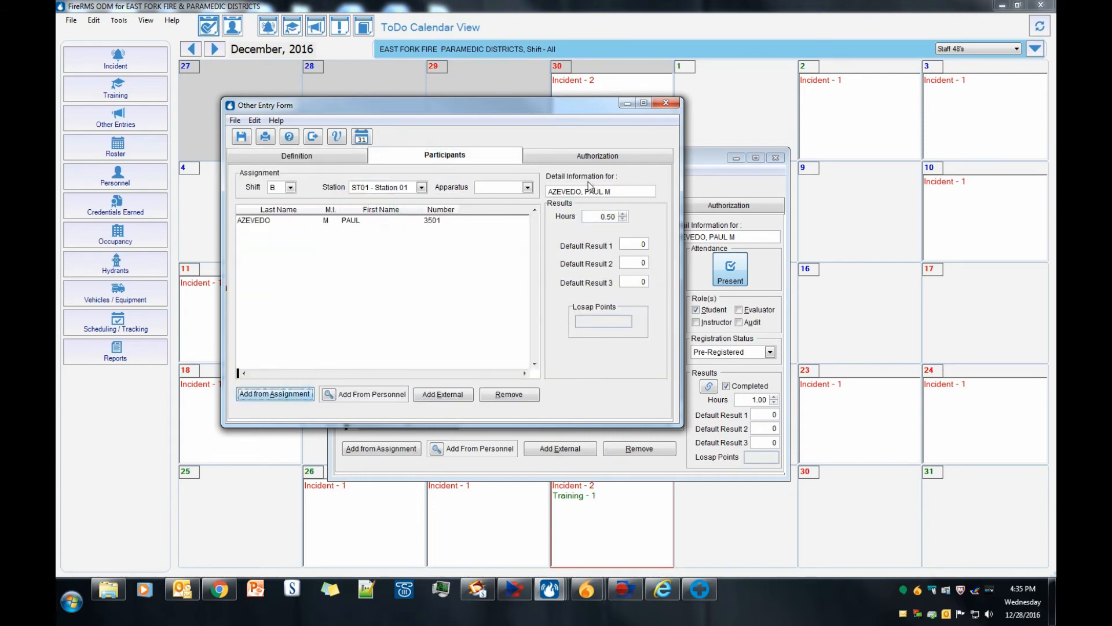
# - Authorize the meal entry with the current user as the member making the report and mark it completed
pyautogui.click(600, 155)
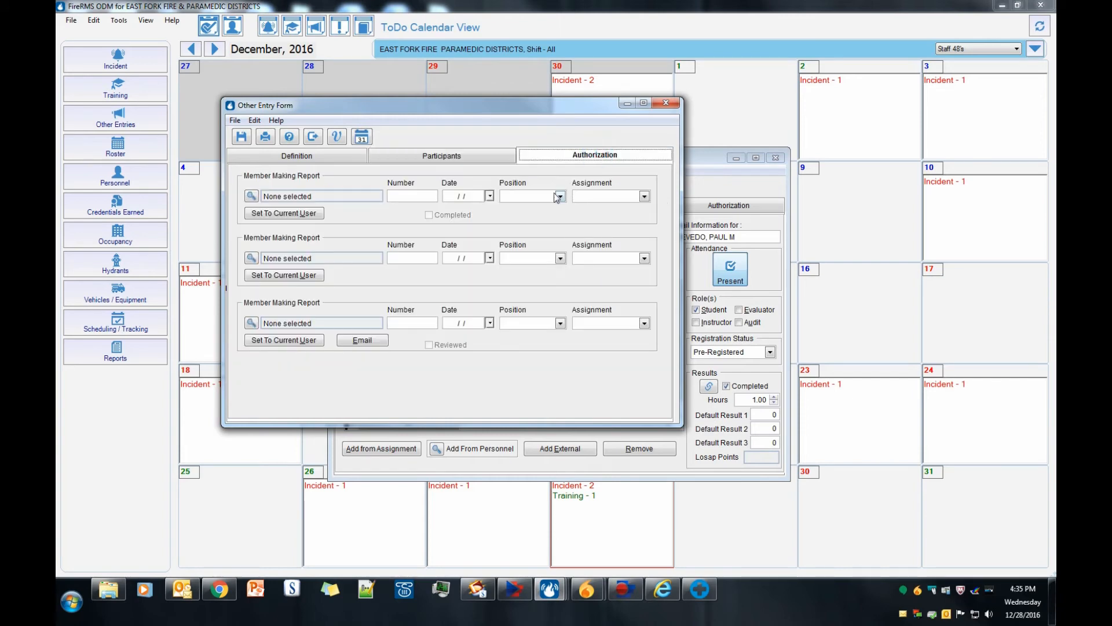
pyautogui.click(315, 214)
pyautogui.click(429, 215)
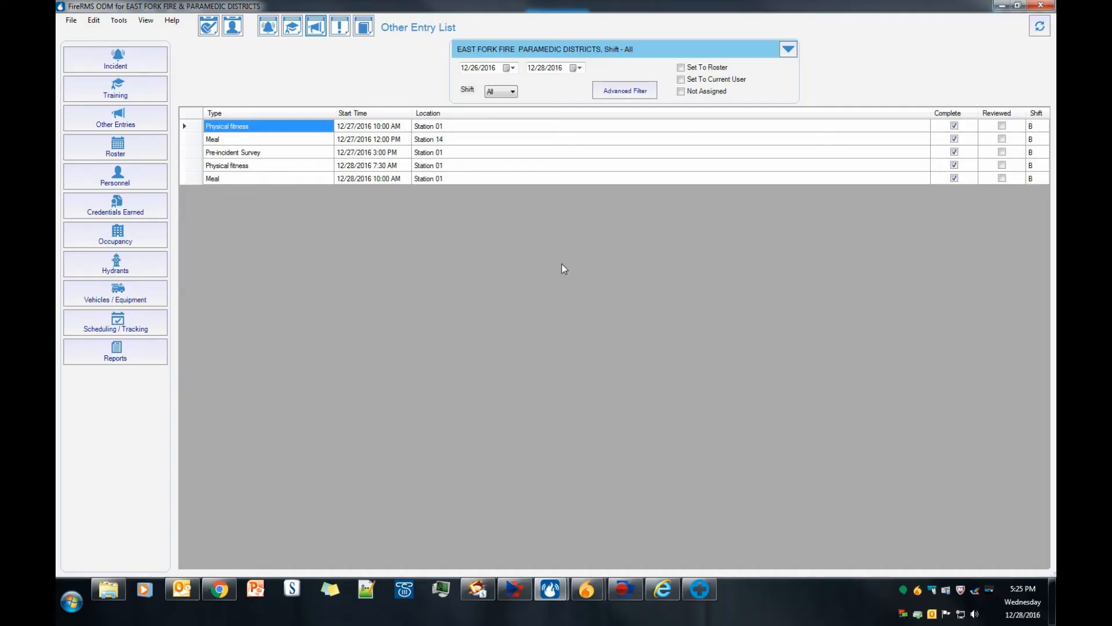
# - Look through the Past Due Tasks list for overdue incident and training entries
pyautogui.click(348, 31)
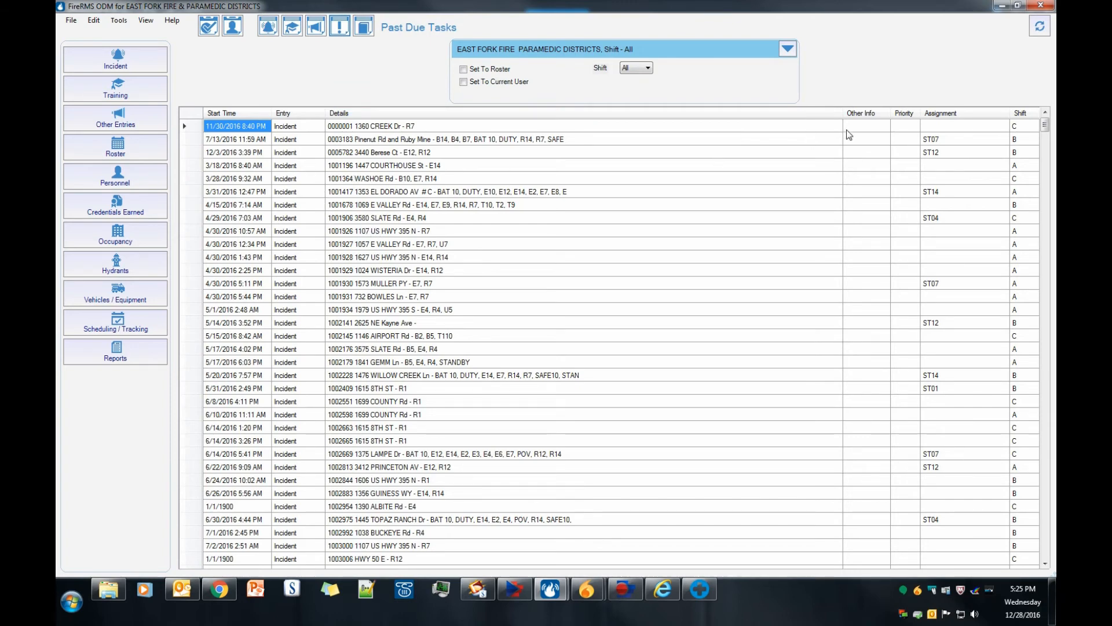
pyautogui.moveTo(1049, 128); pyautogui.dragTo(1050, 342)
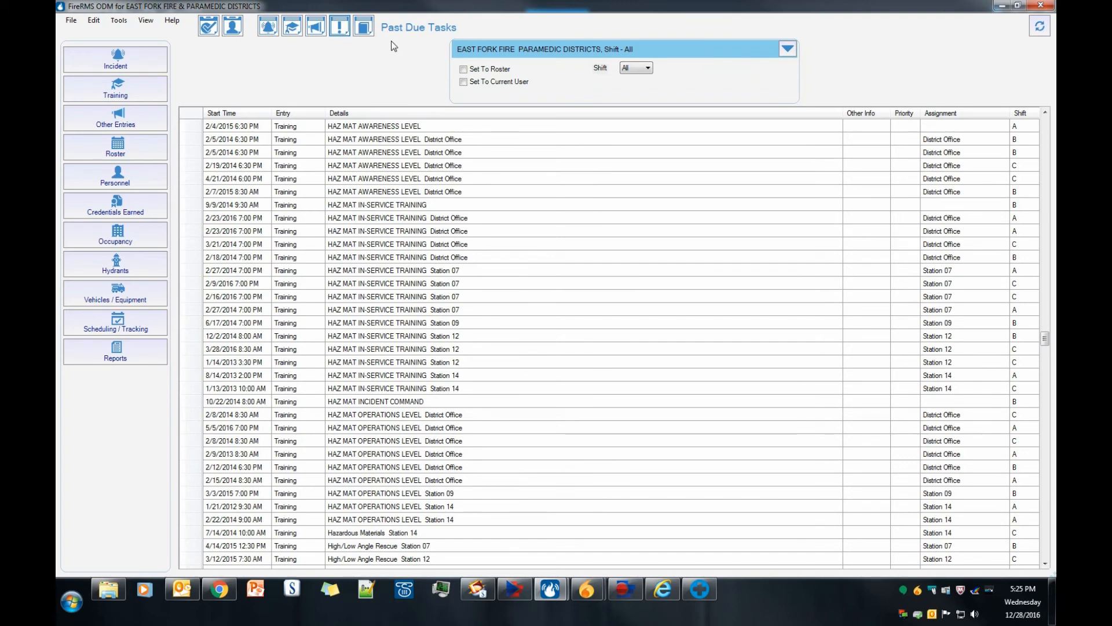
pyautogui.moveTo(1047, 337); pyautogui.dragTo(1033, 118)
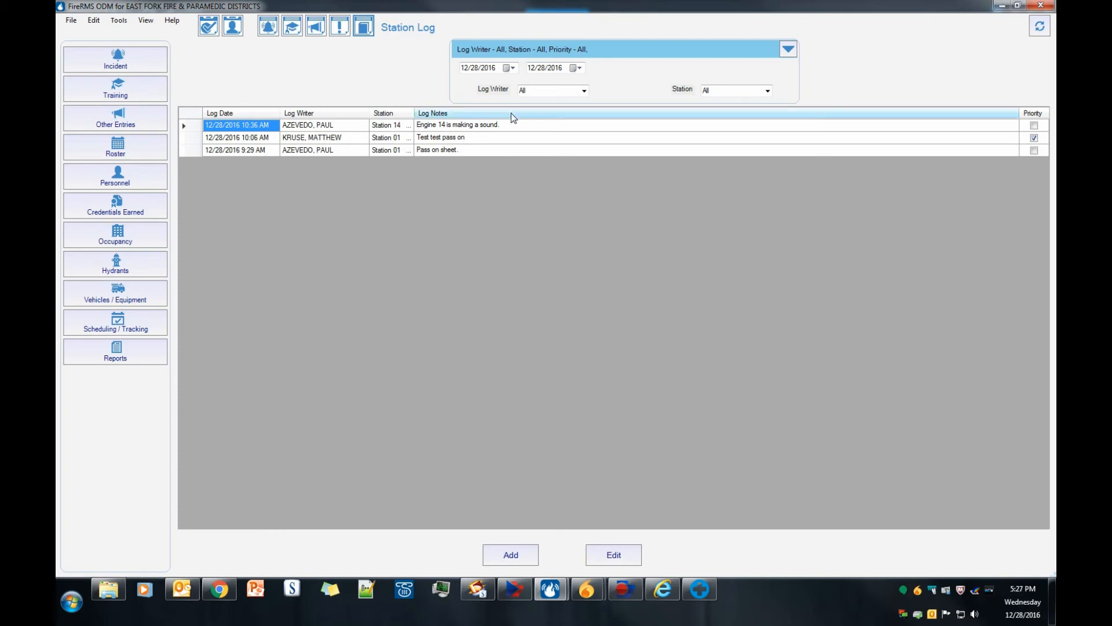
# - Start a new station log entry, keeping the current user as log writer and choosing ST01 as the station
pyautogui.click(510, 555)
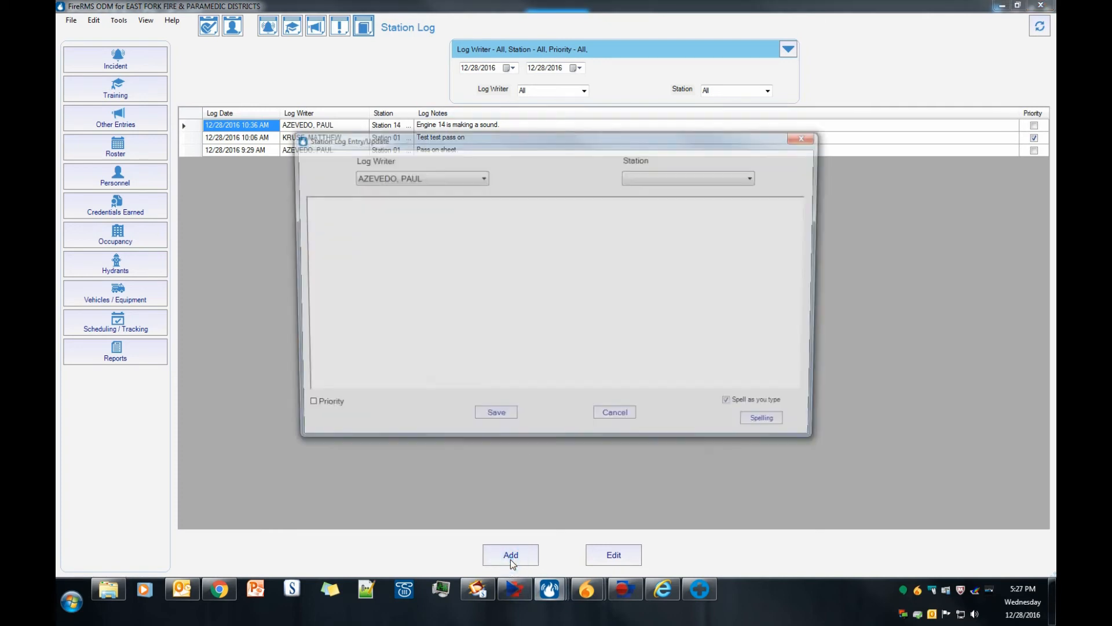
pyautogui.click(436, 177)
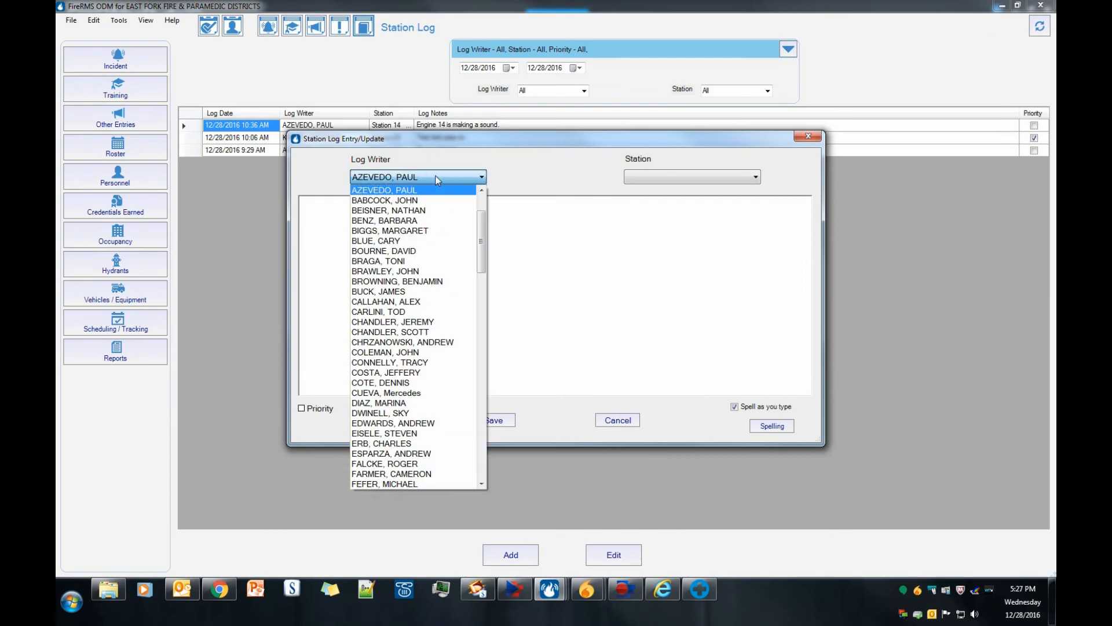
pyautogui.moveTo(481, 211)
pyautogui.mouseDown()
pyautogui.moveTo(481, 302)
pyautogui.moveTo(479, 211)
pyautogui.mouseUp()
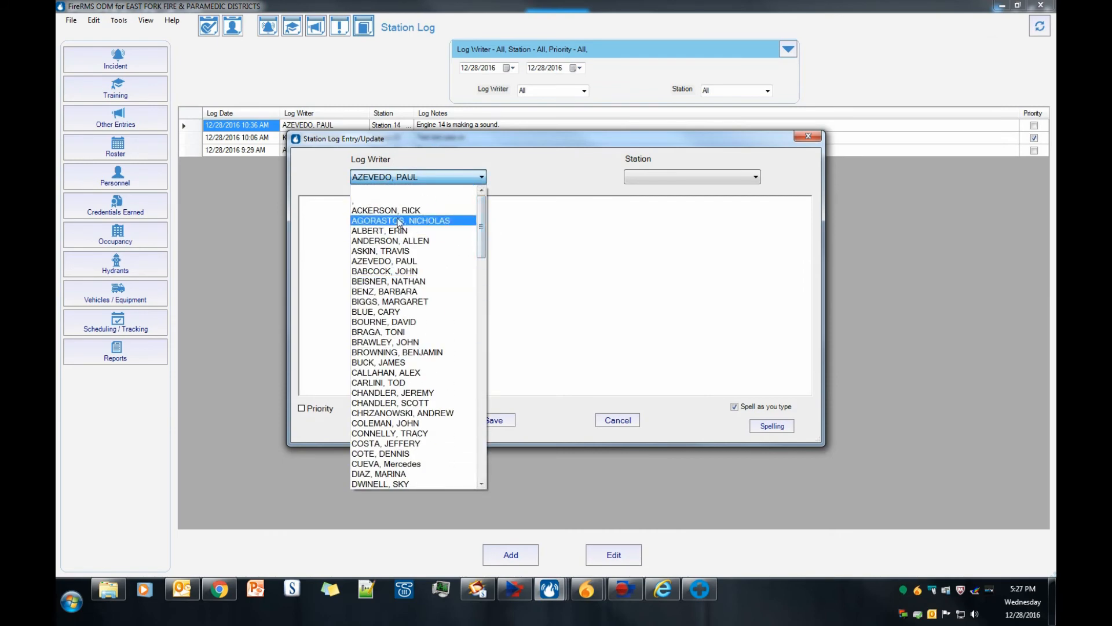
pyautogui.click(398, 261)
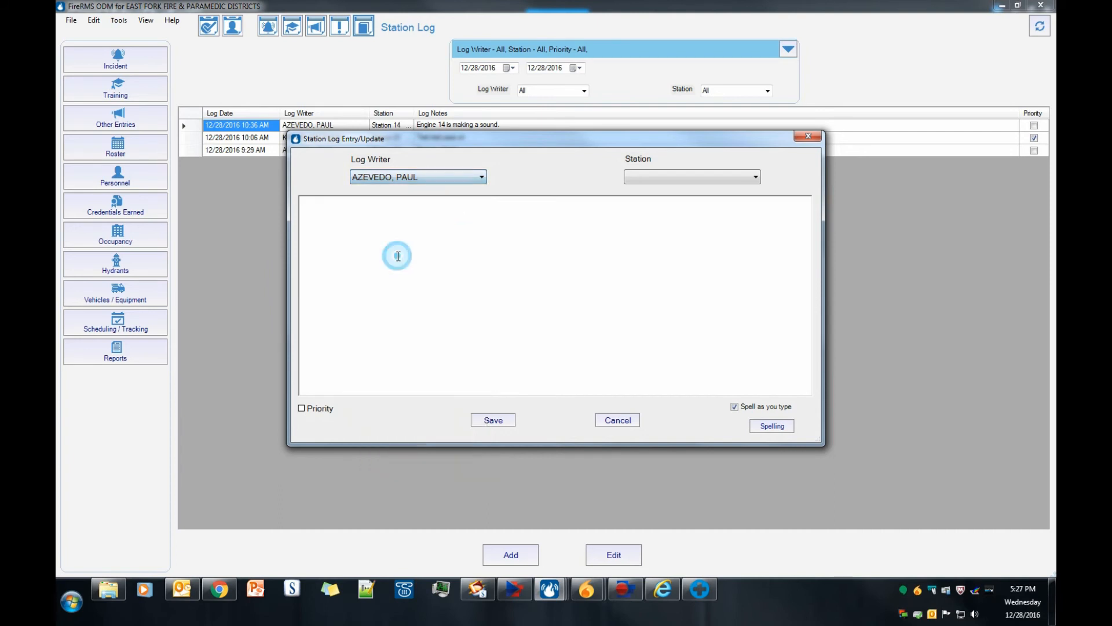
pyautogui.click(642, 178)
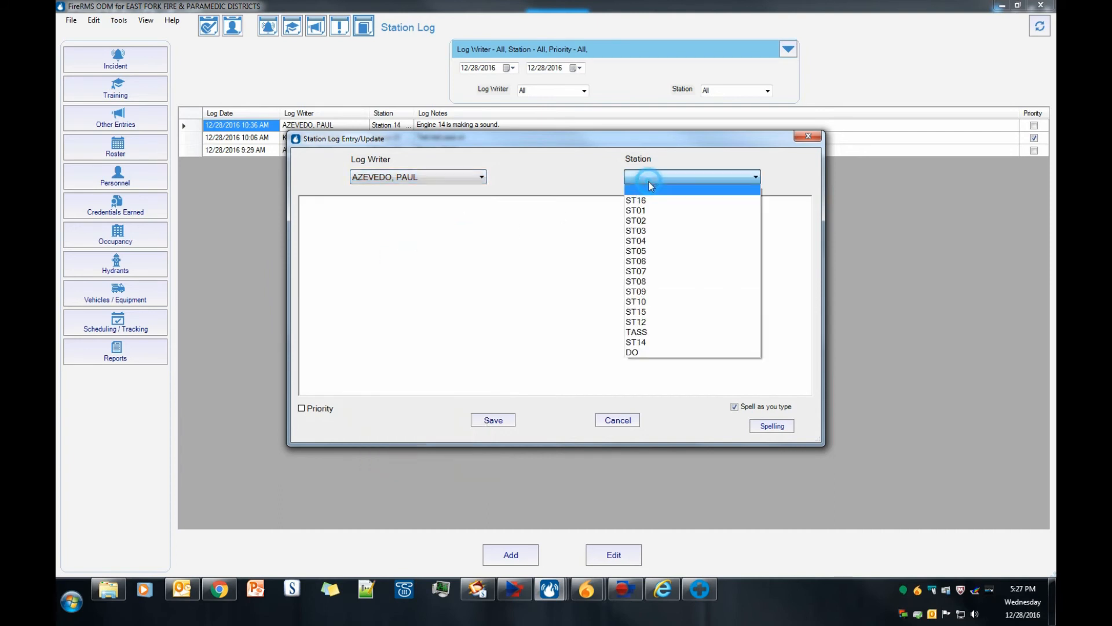
pyautogui.click(642, 210)
# - Enter the note "Pass on" in the station log entry, mark it as priority, and save it
pyautogui.click(498, 244)
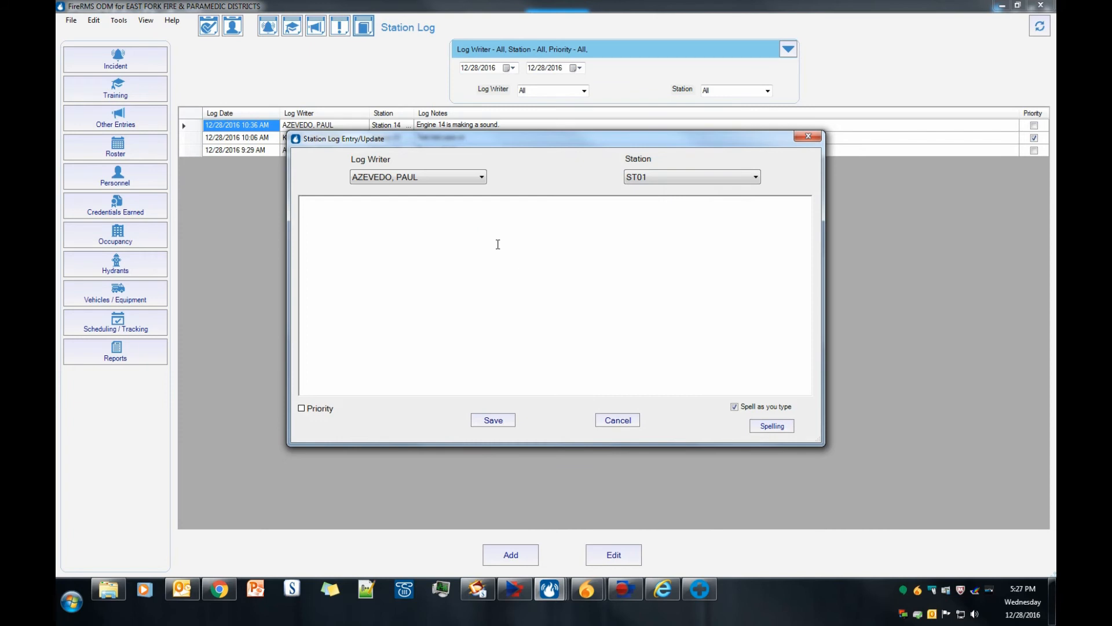
pyautogui.write('Pass on')
pyautogui.click(302, 408)
pyautogui.click(500, 422)
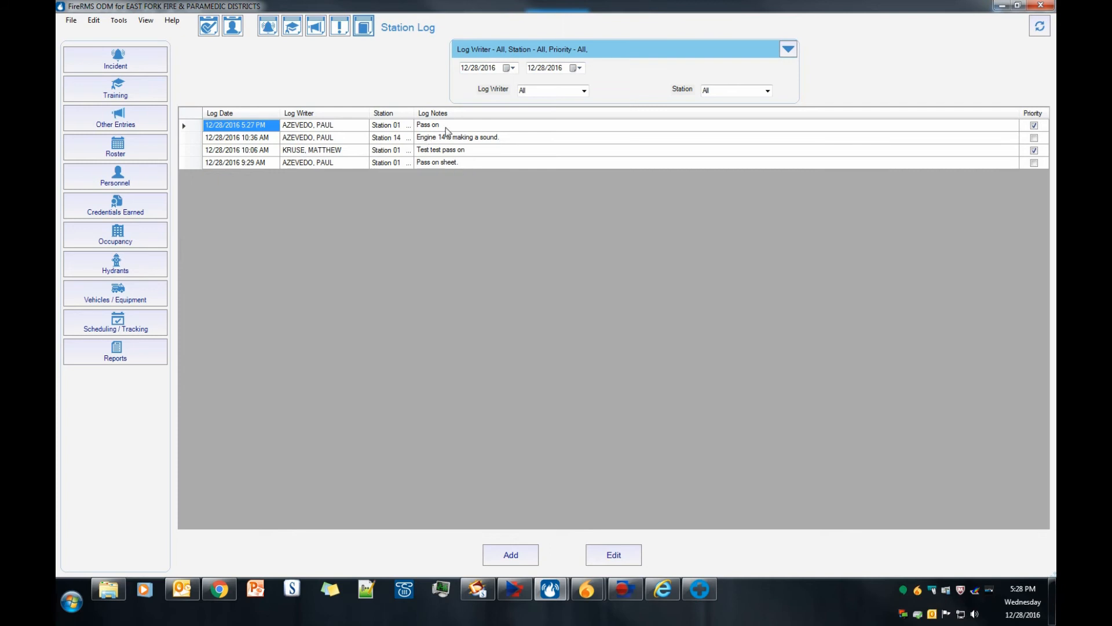
# - Filter the station log to show only entries for station ST01
pyautogui.click(712, 89)
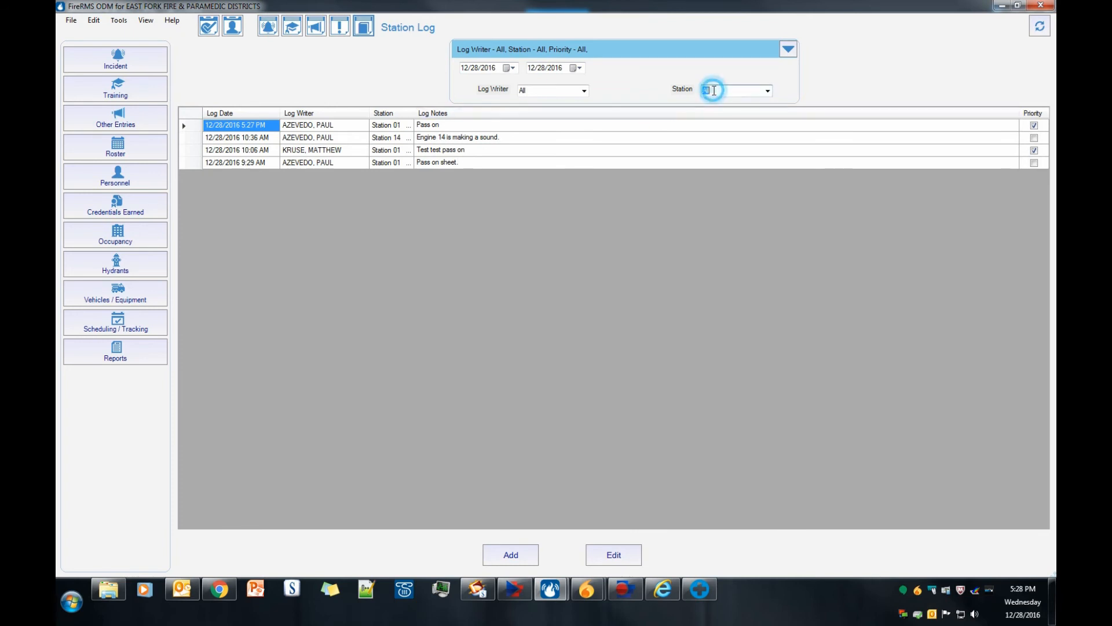
pyautogui.click(767, 90)
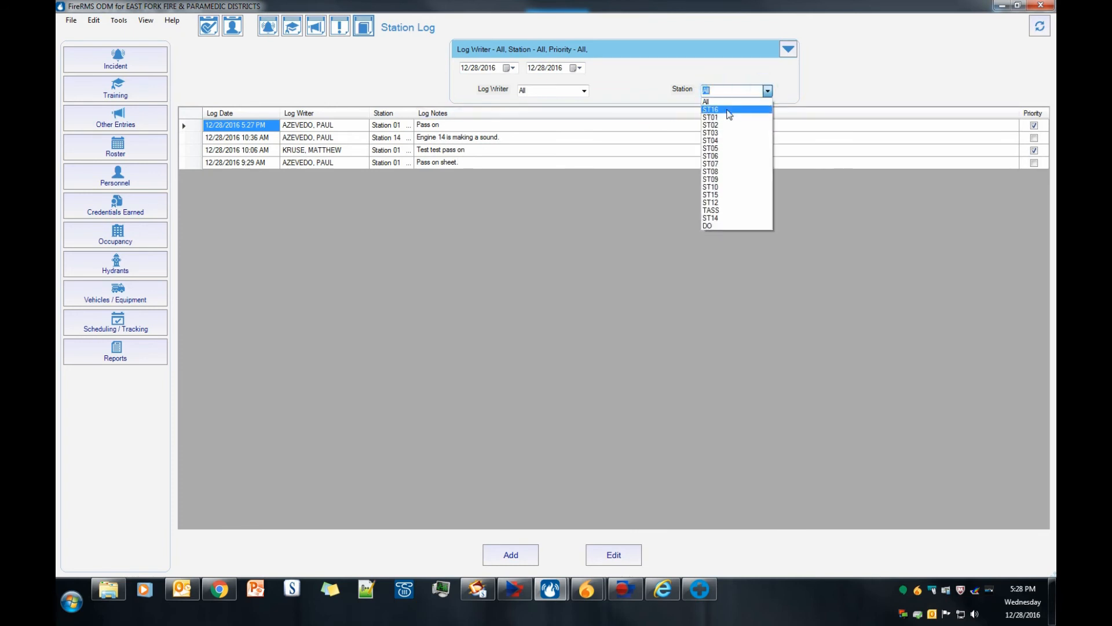
pyautogui.click(711, 117)
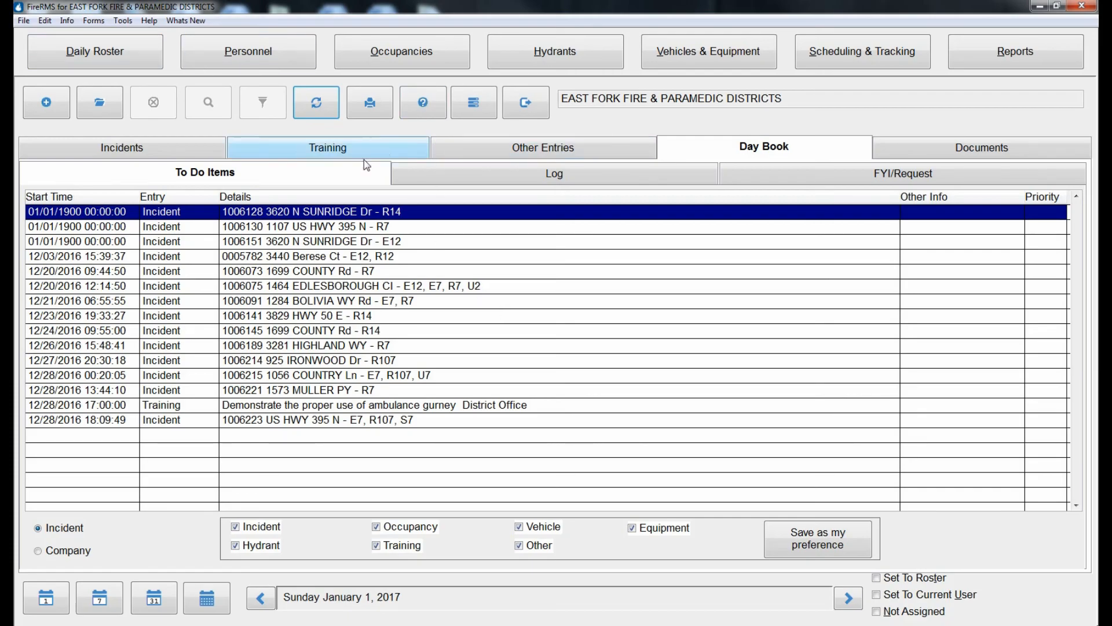
# - Show the FireRMS incidents list and sort it by alarm time with the newest incidents first
pyautogui.click(197, 150)
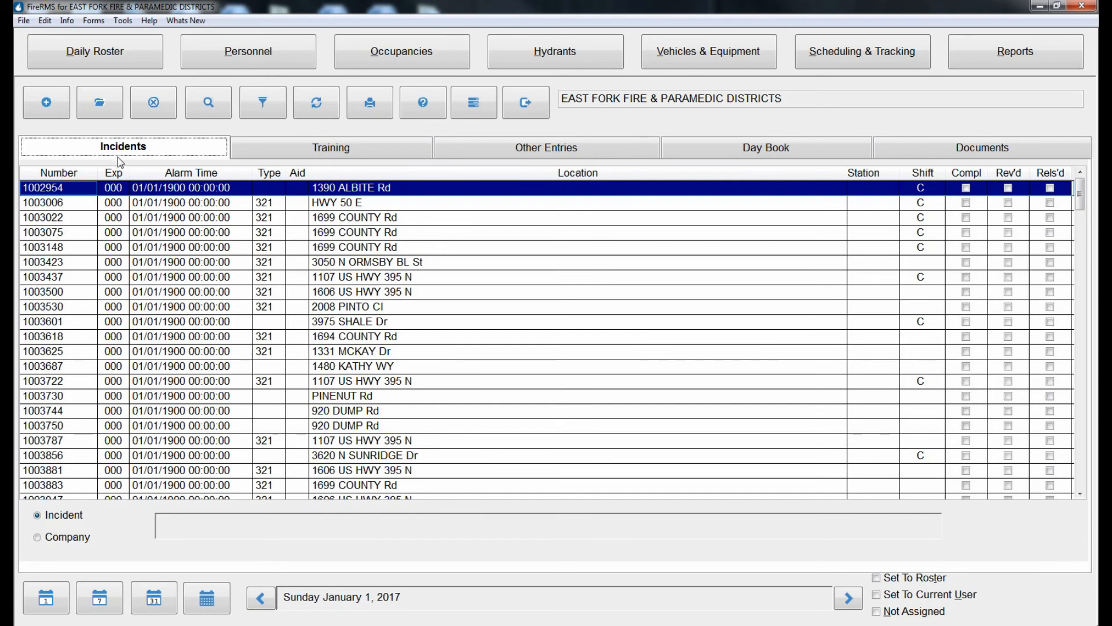
pyautogui.click(196, 174)
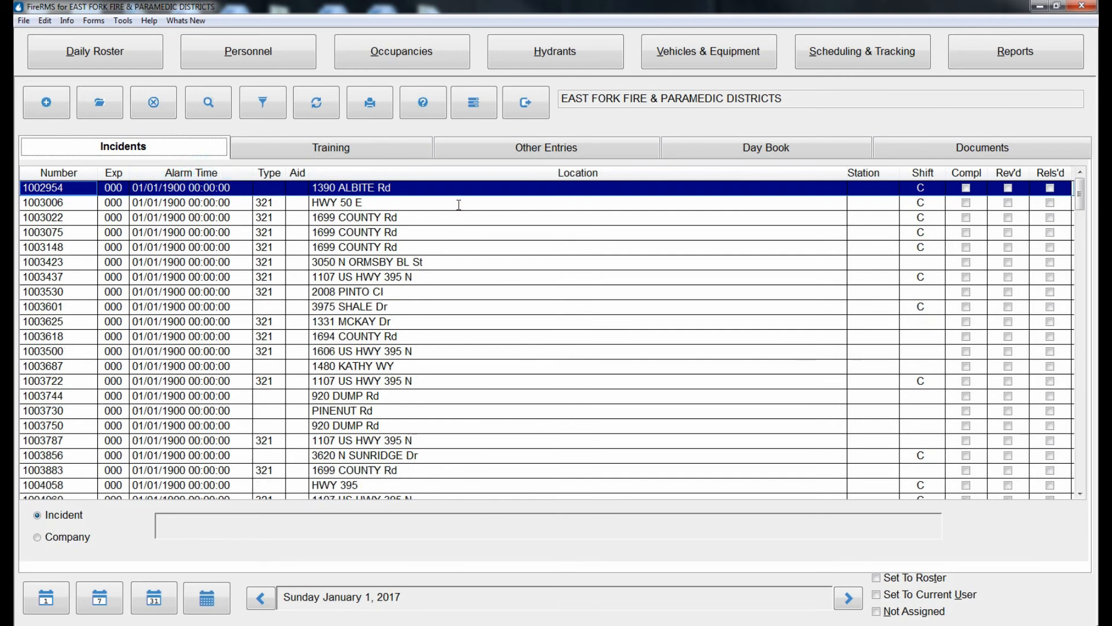
pyautogui.click(174, 174)
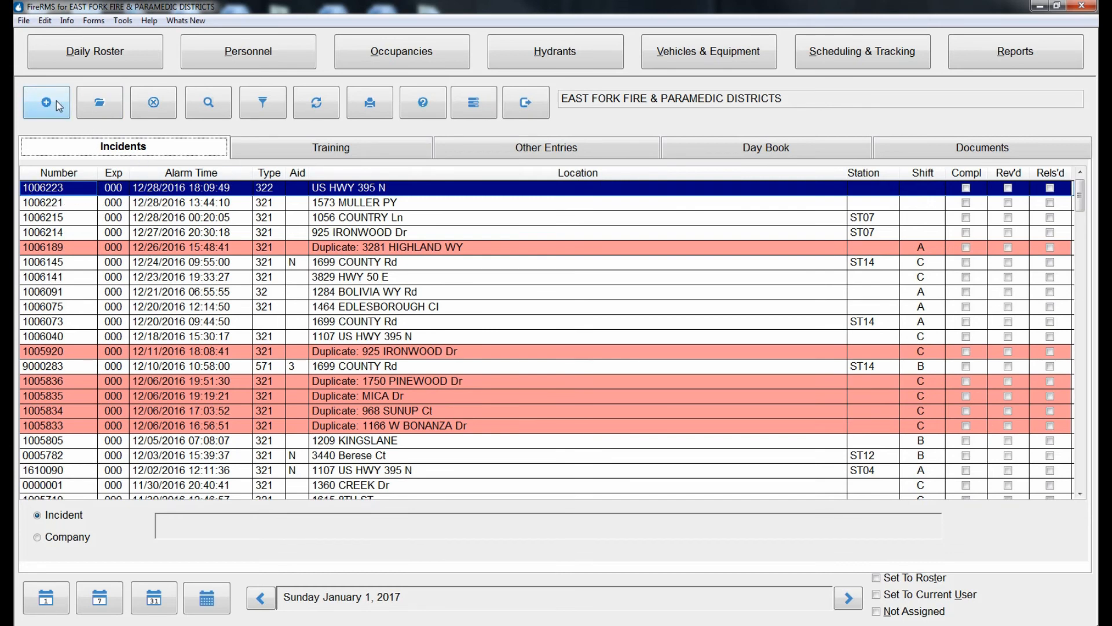
# - Sort the incidents by number in descending order and look through the list for entries with missing alarm dates
pyautogui.click(75, 172)
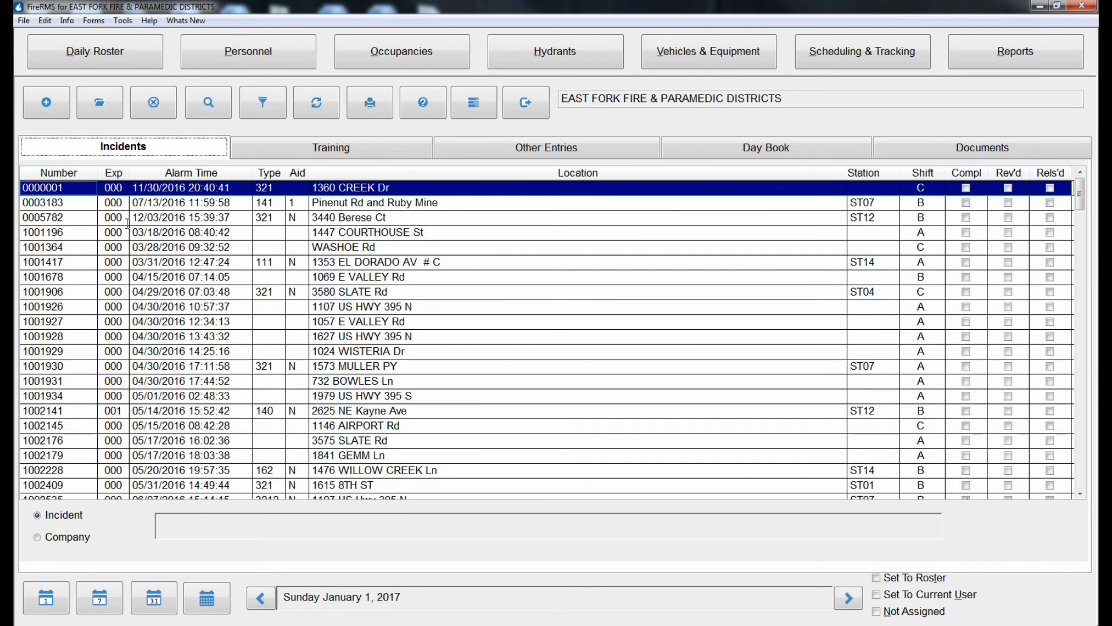
pyautogui.click(66, 174)
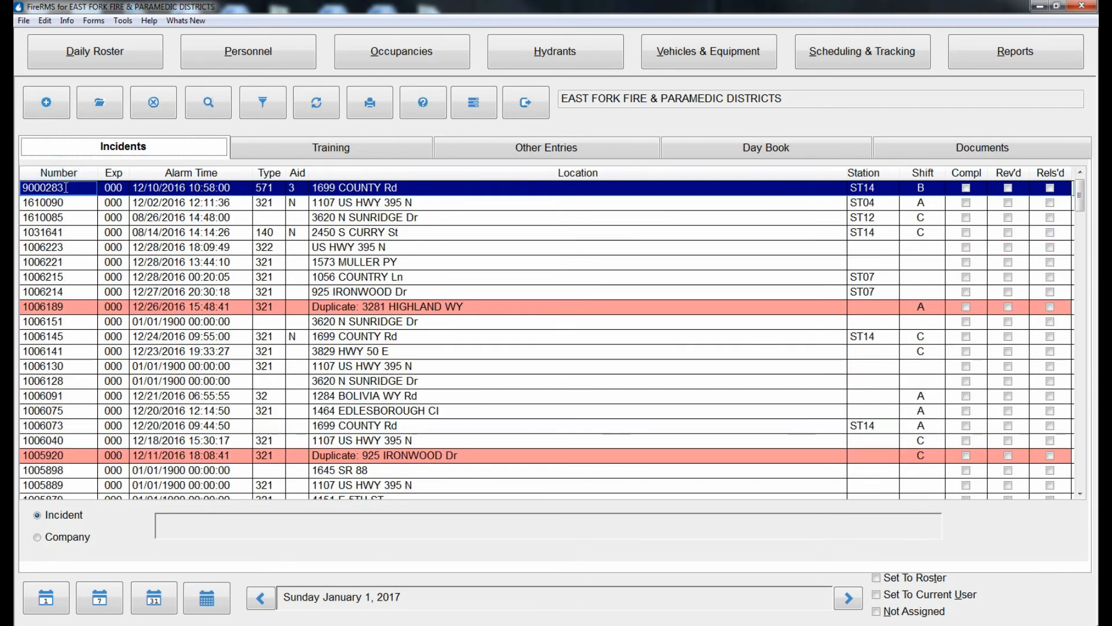
pyautogui.scroll(-4, 159, 220)
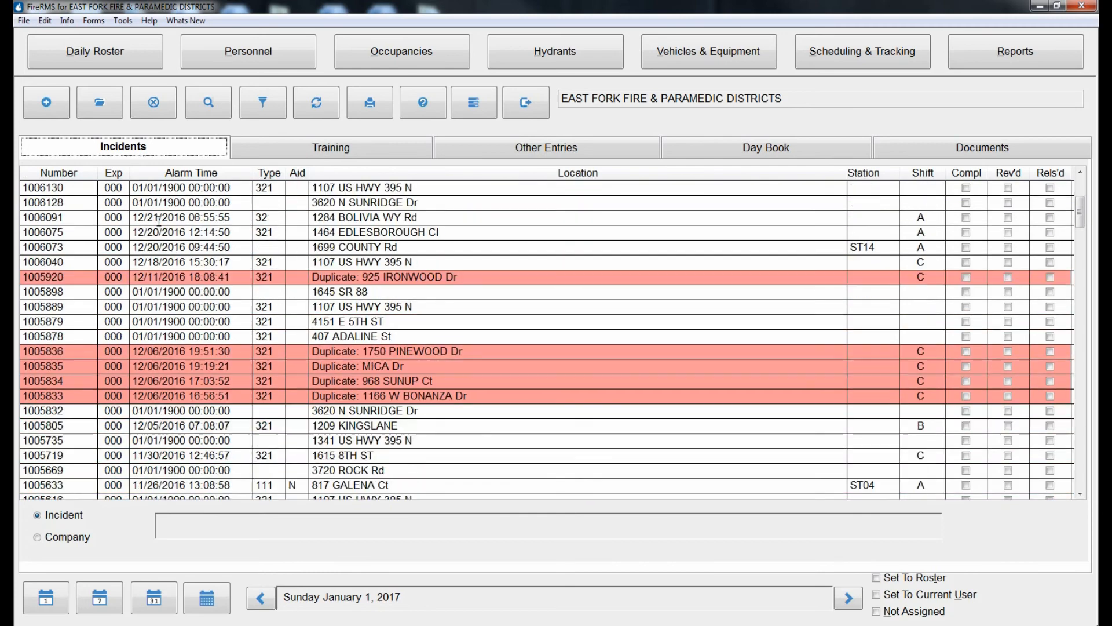
pyautogui.scroll(2, 159, 230)
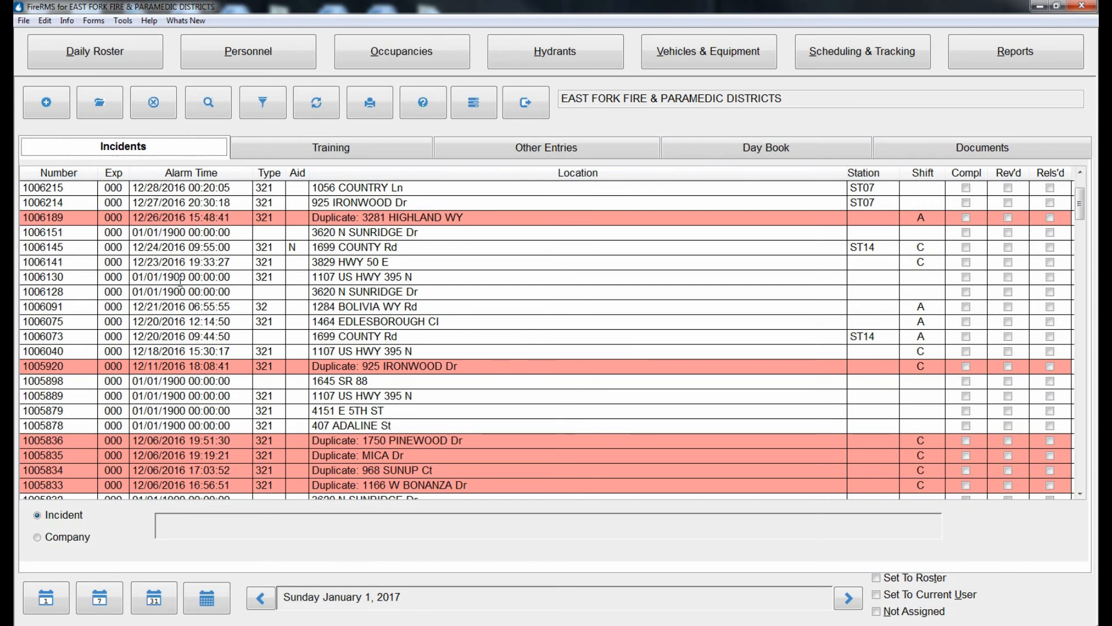
# - Open incident 1006130 to inspect its missing required fields, and close the form without saving
pyautogui.click(161, 276)
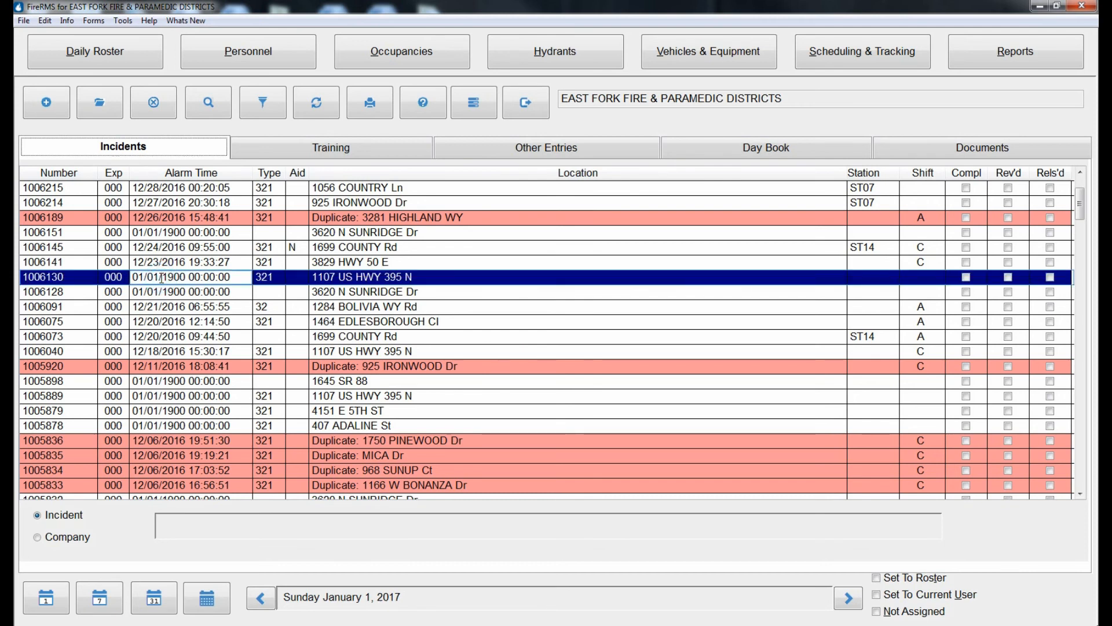
pyautogui.click(100, 102)
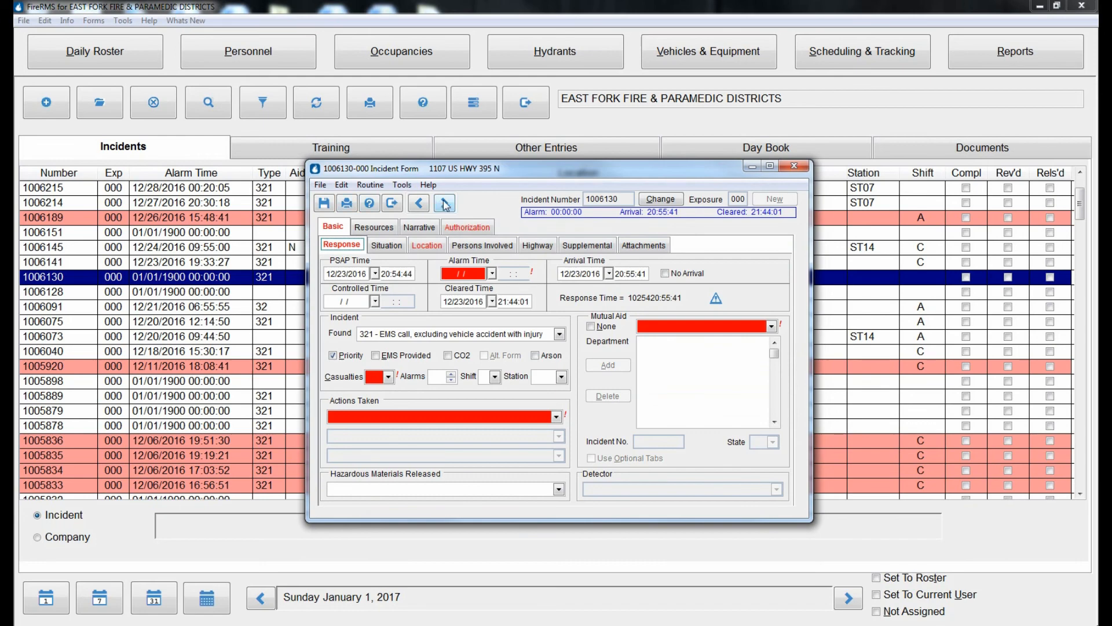
pyautogui.click(795, 165)
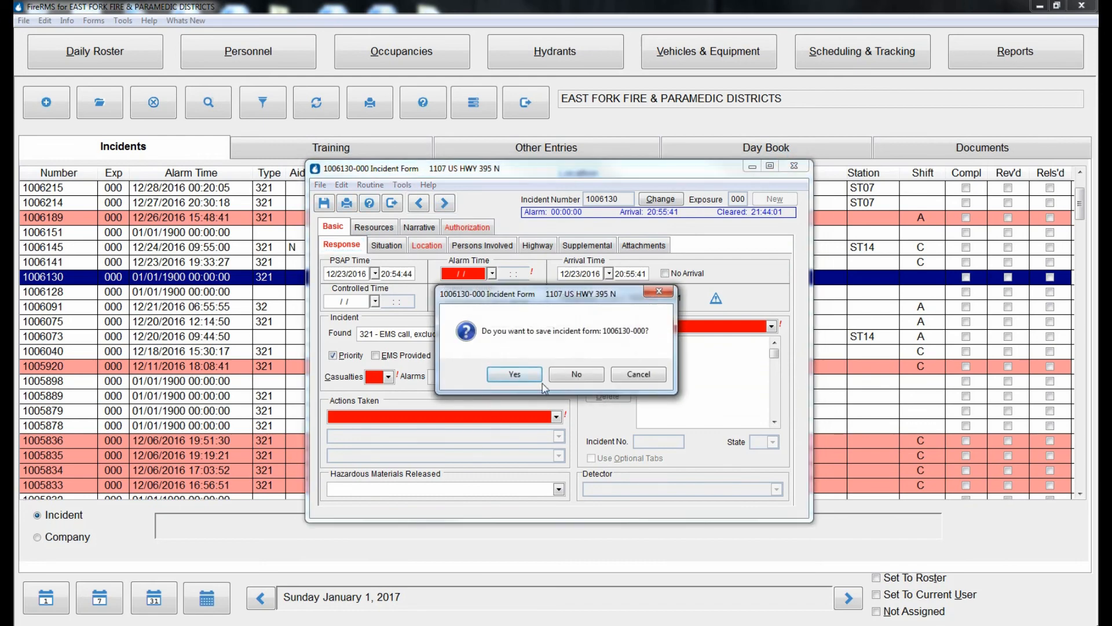
pyautogui.click(577, 373)
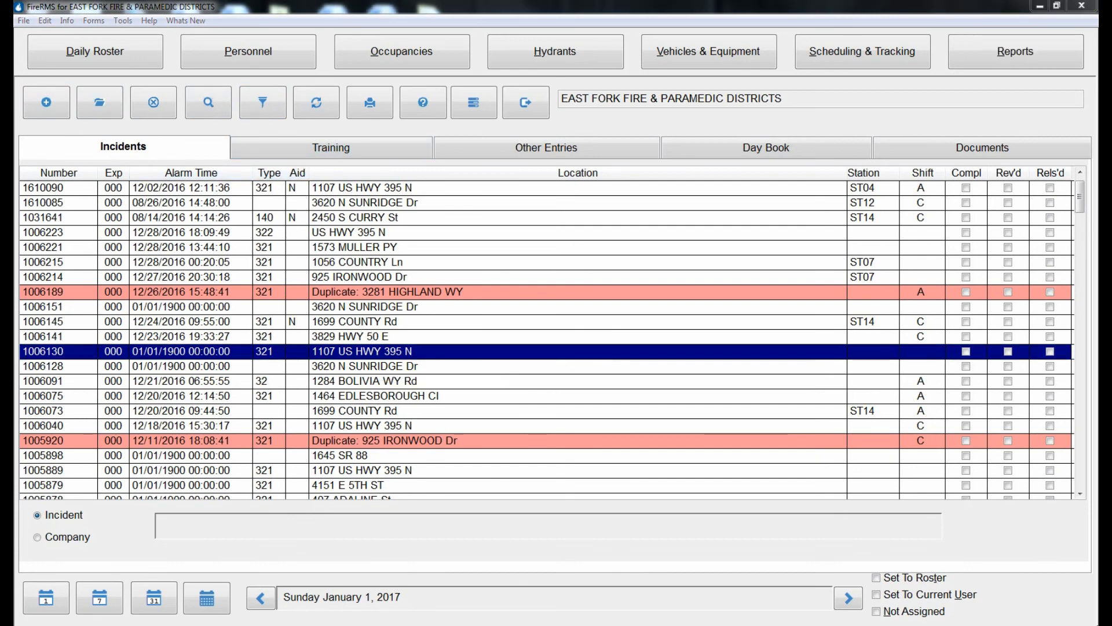
# - Switch to FireRMS ODM to view the ToDo calendar for comparison, and return to the FireRMS incidents list
pyautogui.click(620, 537)
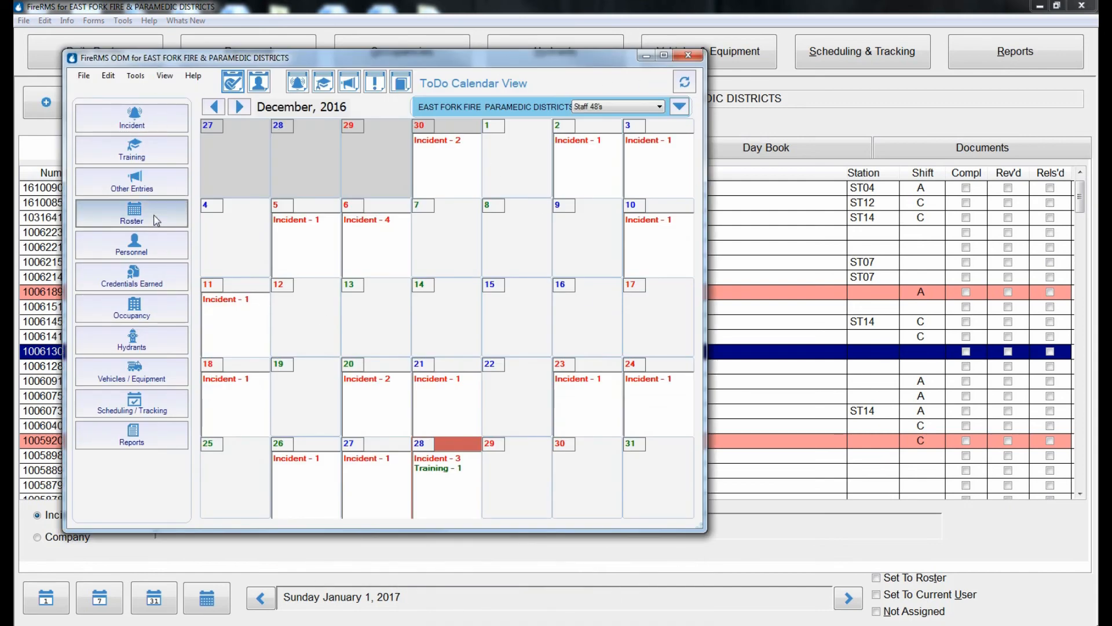
pyautogui.click(647, 56)
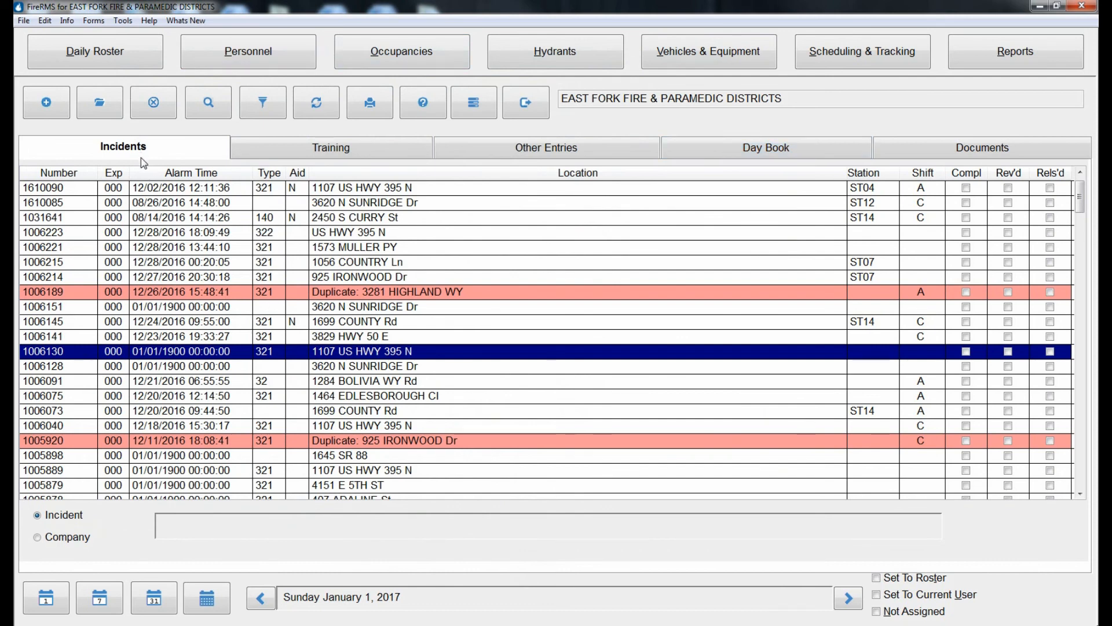
# - Show the Training list and set the calendar date to December 28, 2016
pyautogui.click(342, 143)
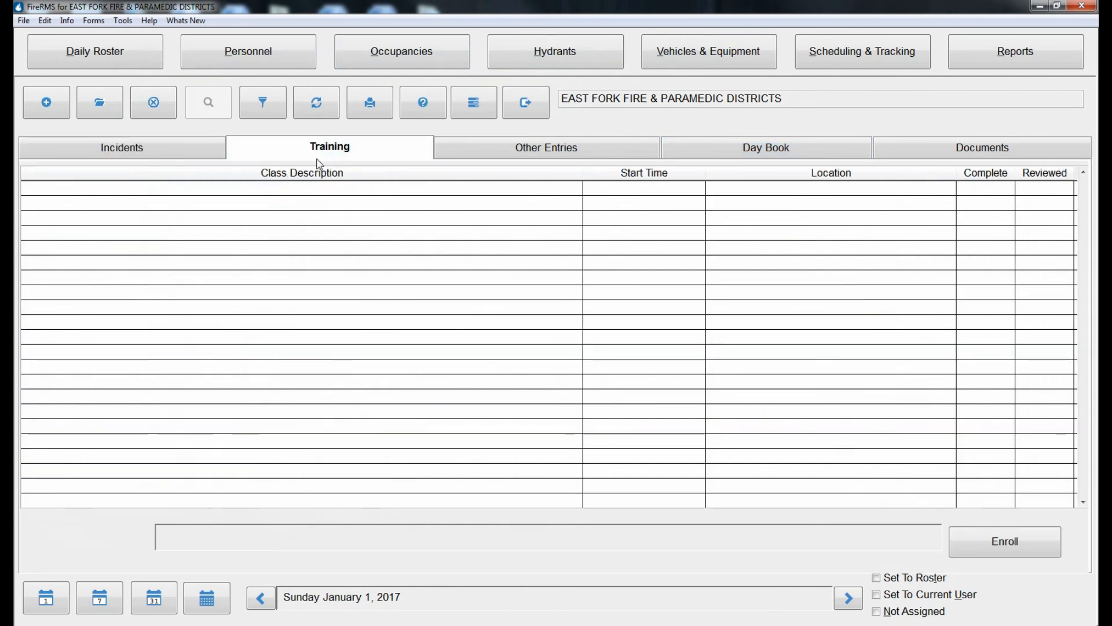
pyautogui.click(209, 598)
pyautogui.click(554, 413)
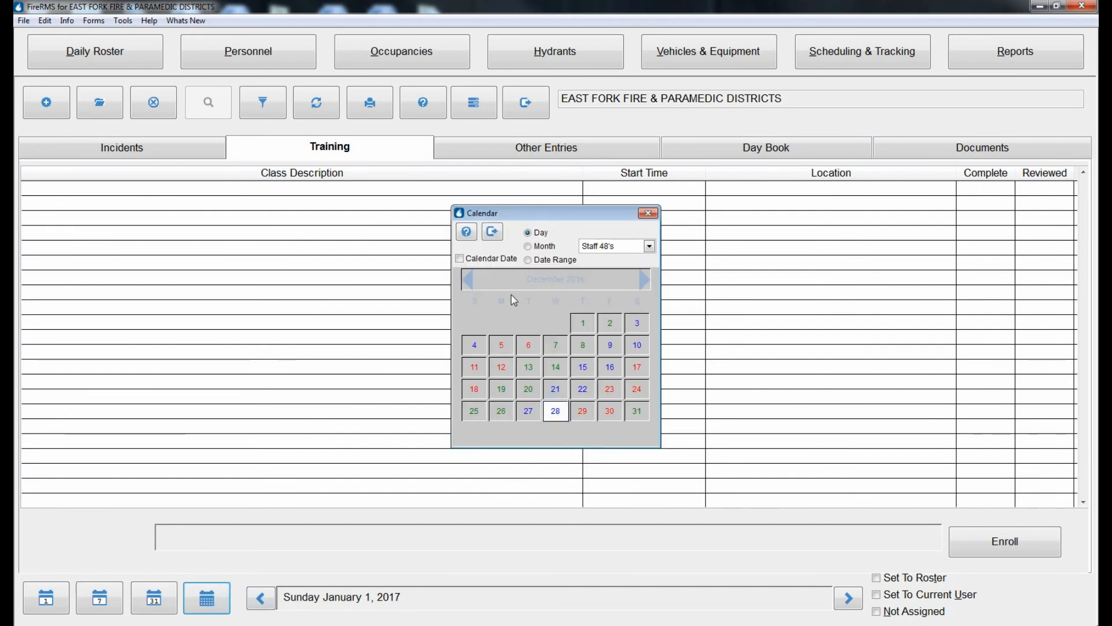
pyautogui.click(492, 232)
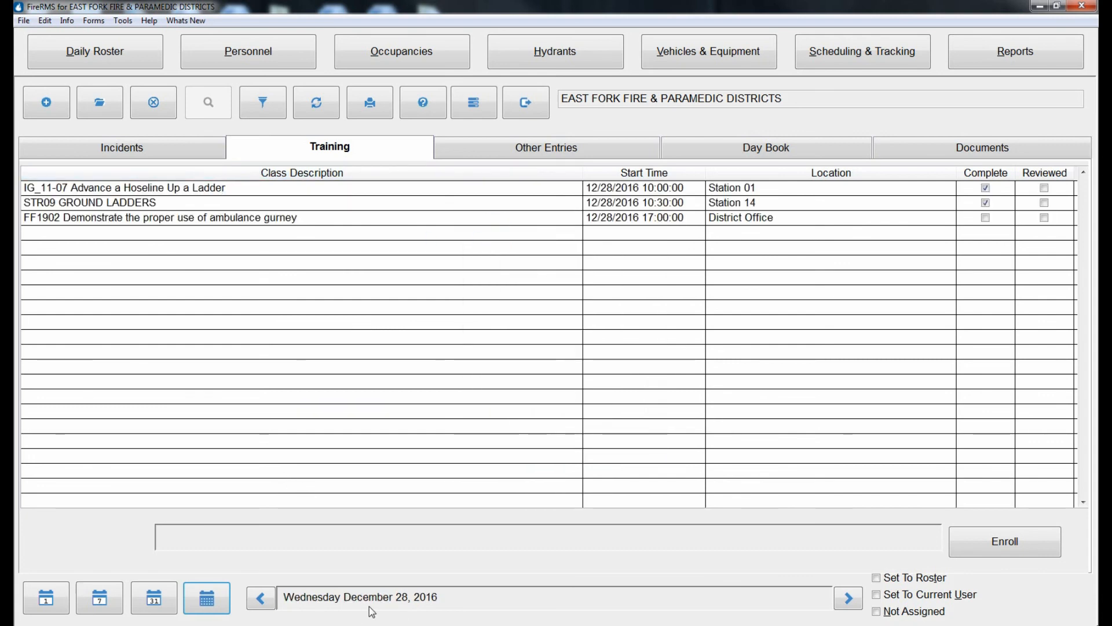
# - View the day's Other Entries and the Day Book's To Do Items, and select the ambulance gurney training item
pyautogui.click(539, 147)
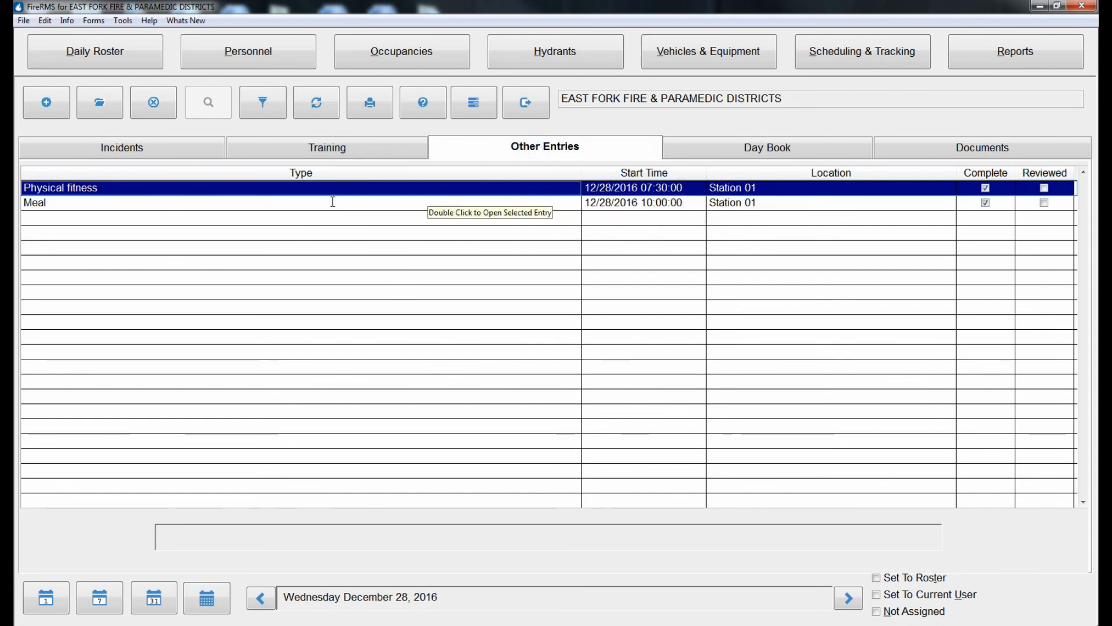
pyautogui.click(737, 156)
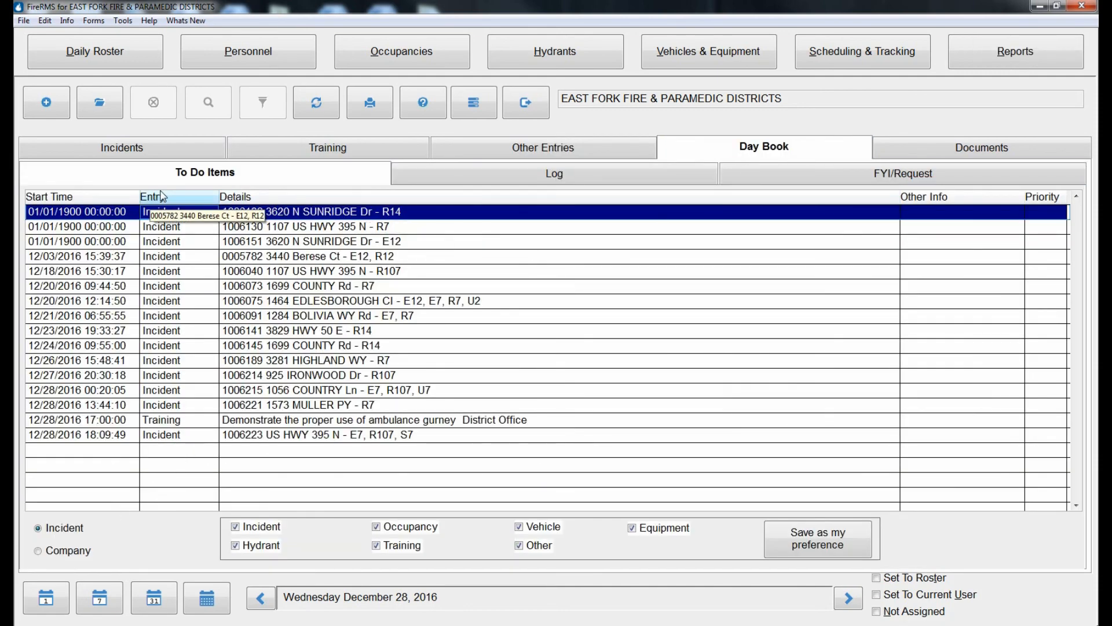
pyautogui.click(186, 421)
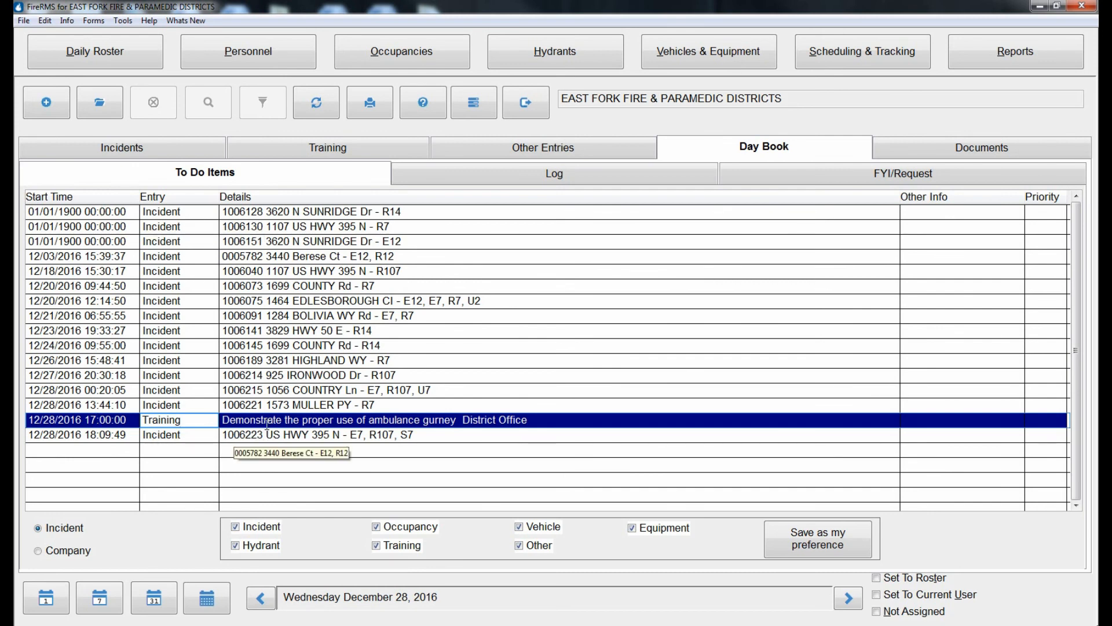
# - Review the incident, training and other entries in the Day Book's Log, and open its FYI/Request section
pyautogui.click(552, 174)
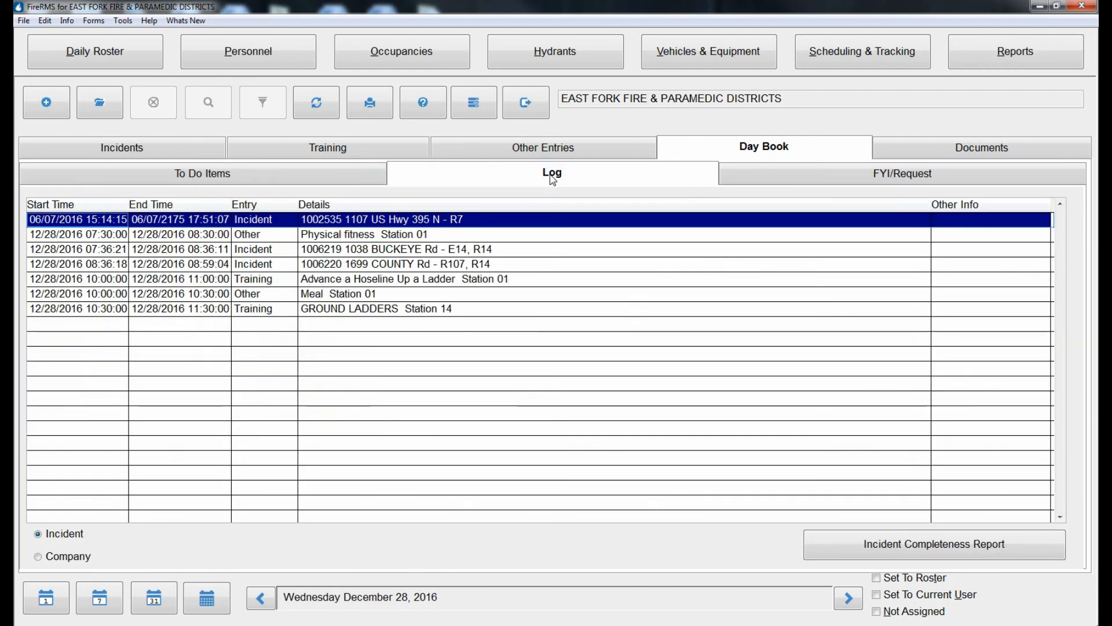
pyautogui.click(46, 235)
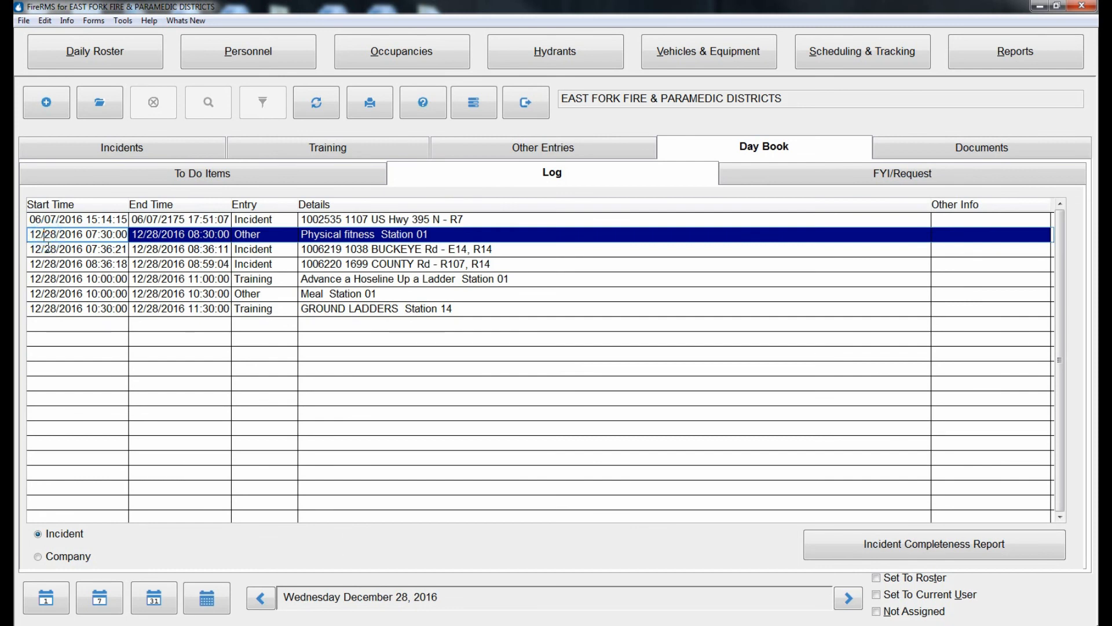
pyautogui.click(47, 249)
pyautogui.click(51, 264)
pyautogui.click(58, 308)
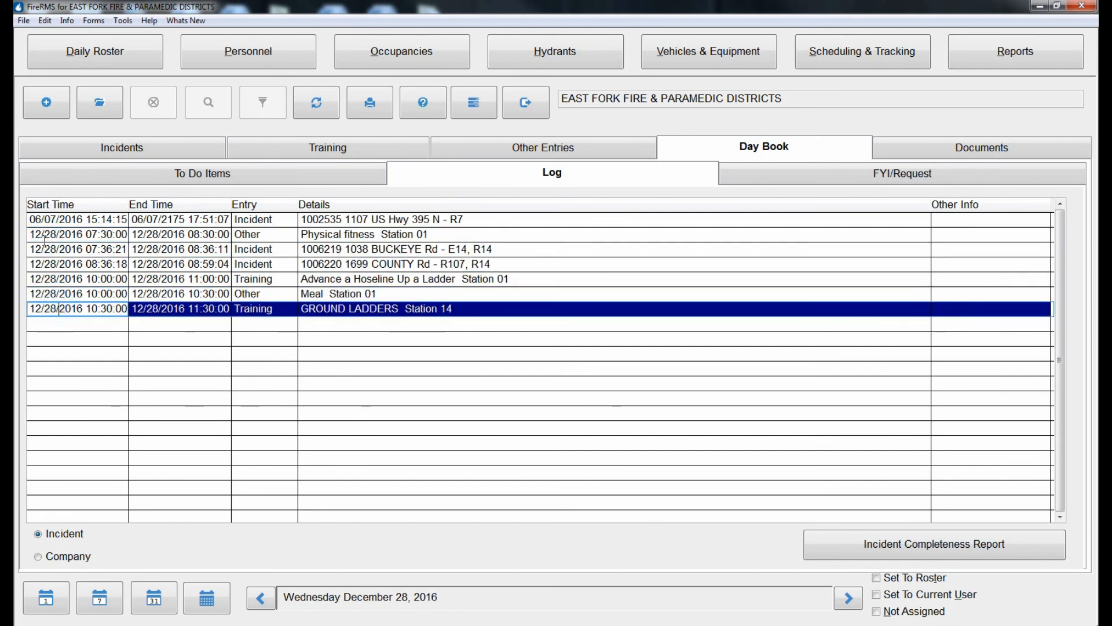
pyautogui.moveTo(45, 220)
pyautogui.mouseDown()
pyautogui.moveTo(125, 220)
pyautogui.moveTo(53, 222)
pyautogui.mouseUp()
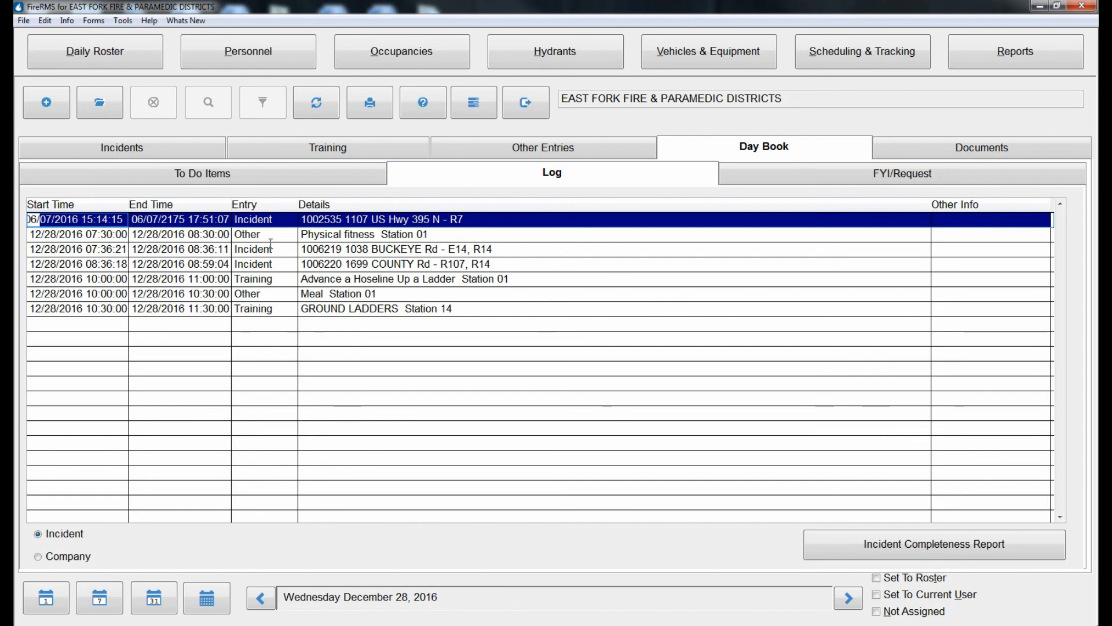
pyautogui.moveTo(370, 238); pyautogui.dragTo(380, 260)
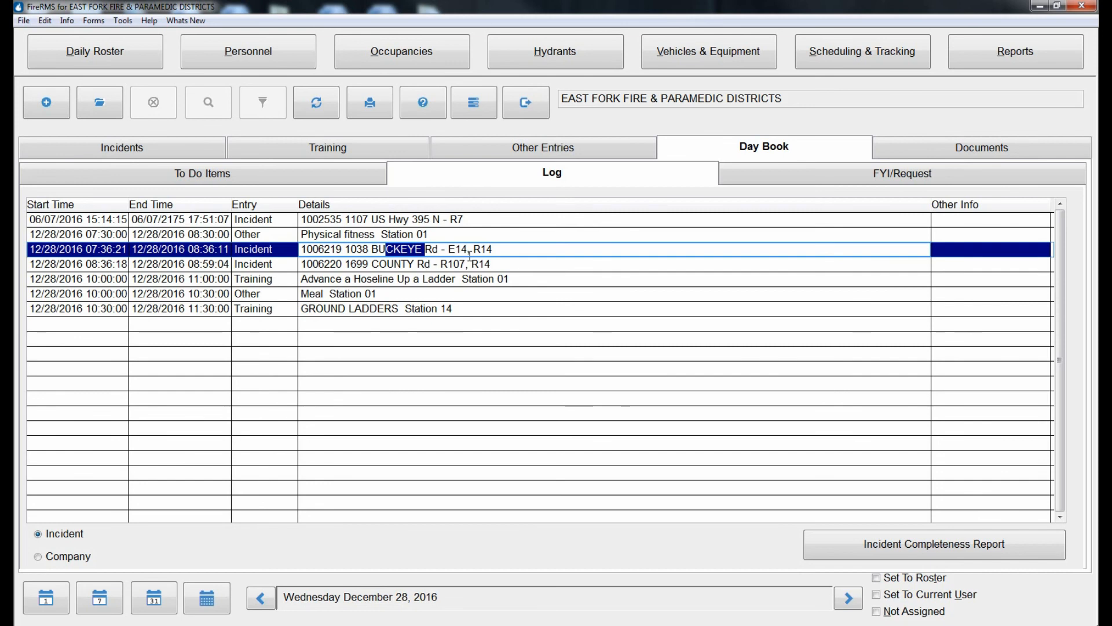
pyautogui.moveTo(434, 264); pyautogui.dragTo(460, 264)
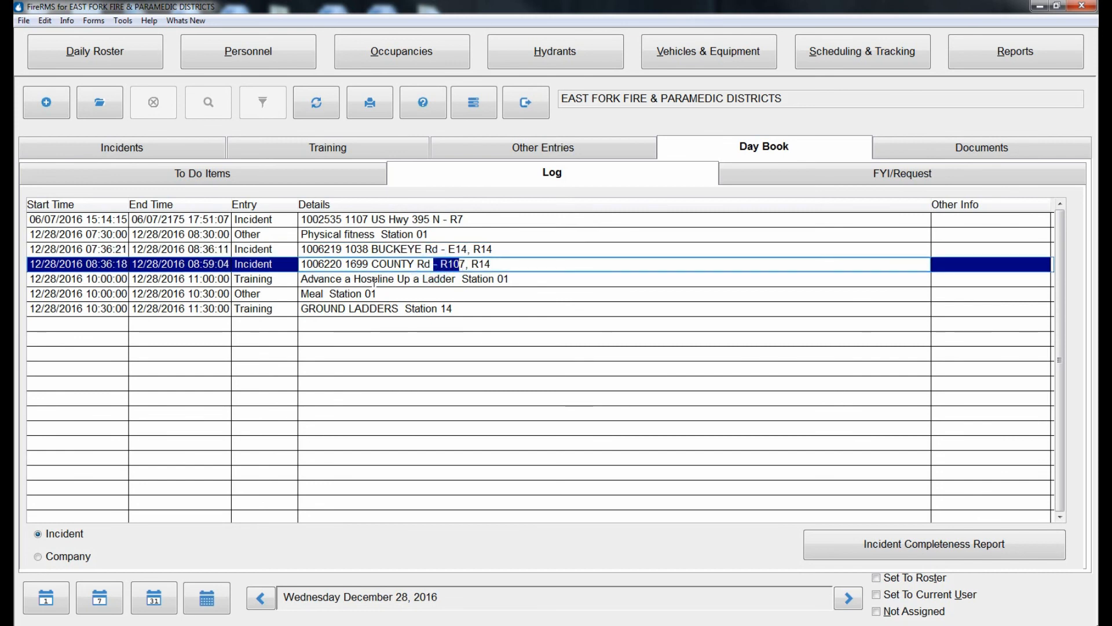
pyautogui.click(373, 281)
pyautogui.click(371, 295)
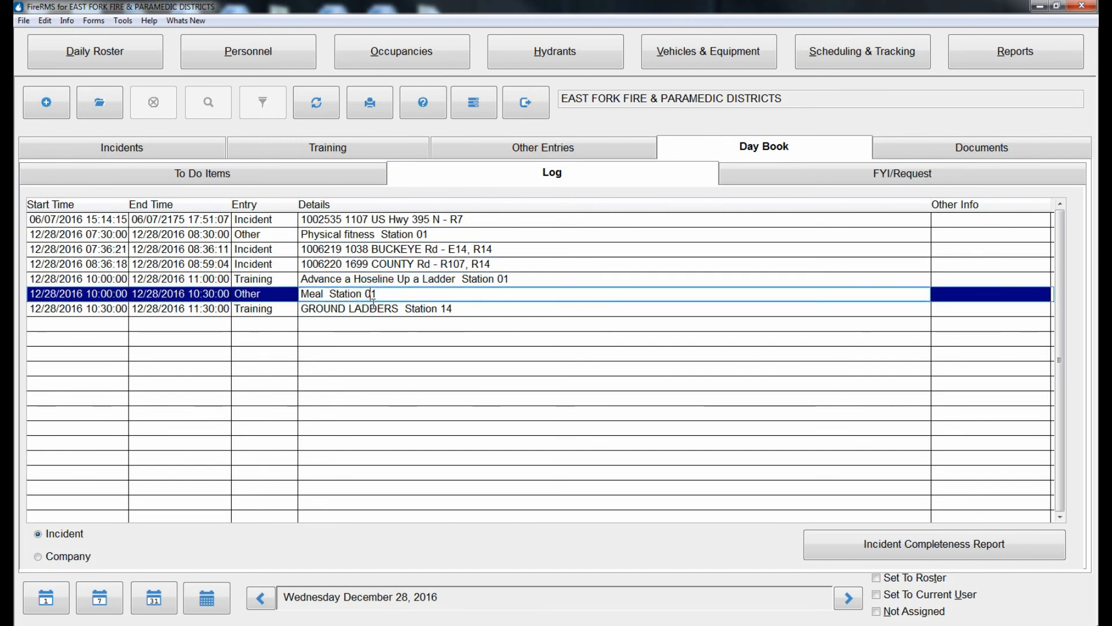
pyautogui.click(372, 309)
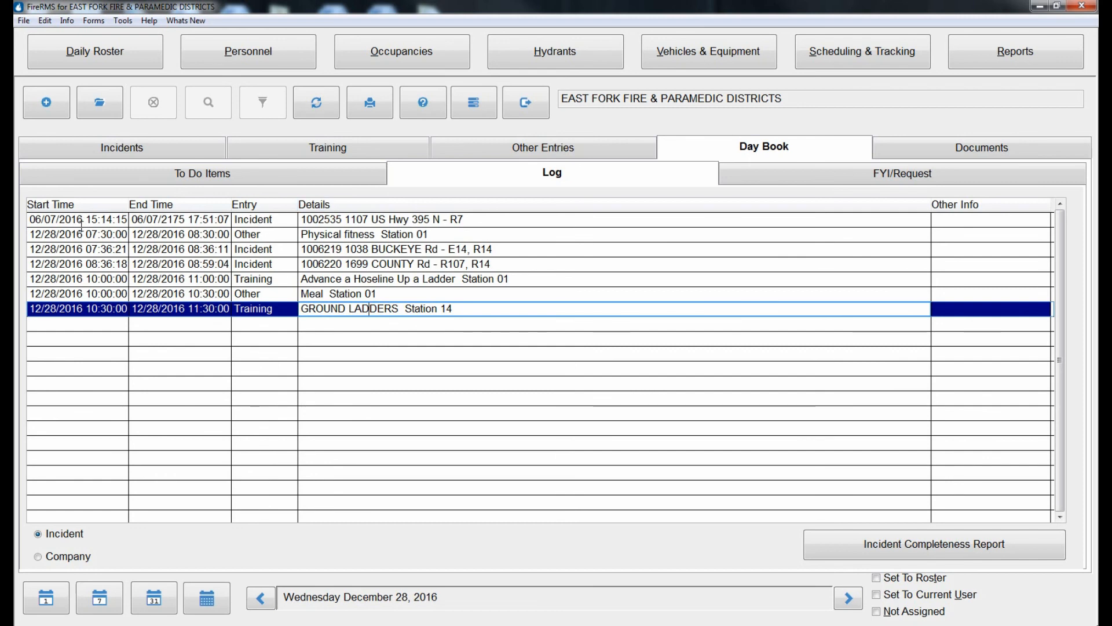
pyautogui.click(834, 180)
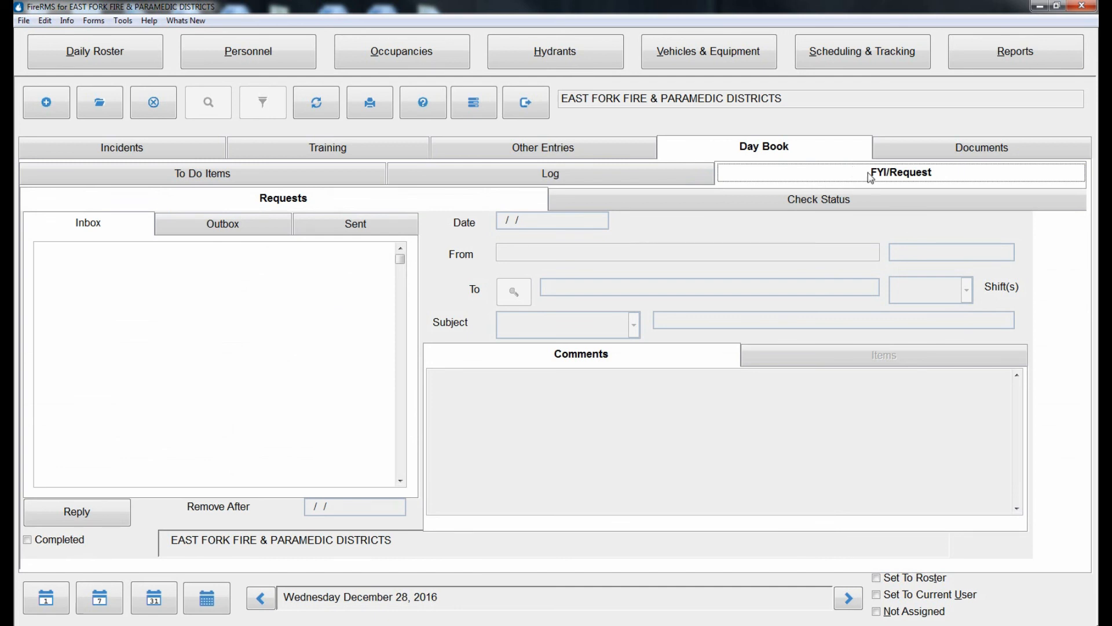